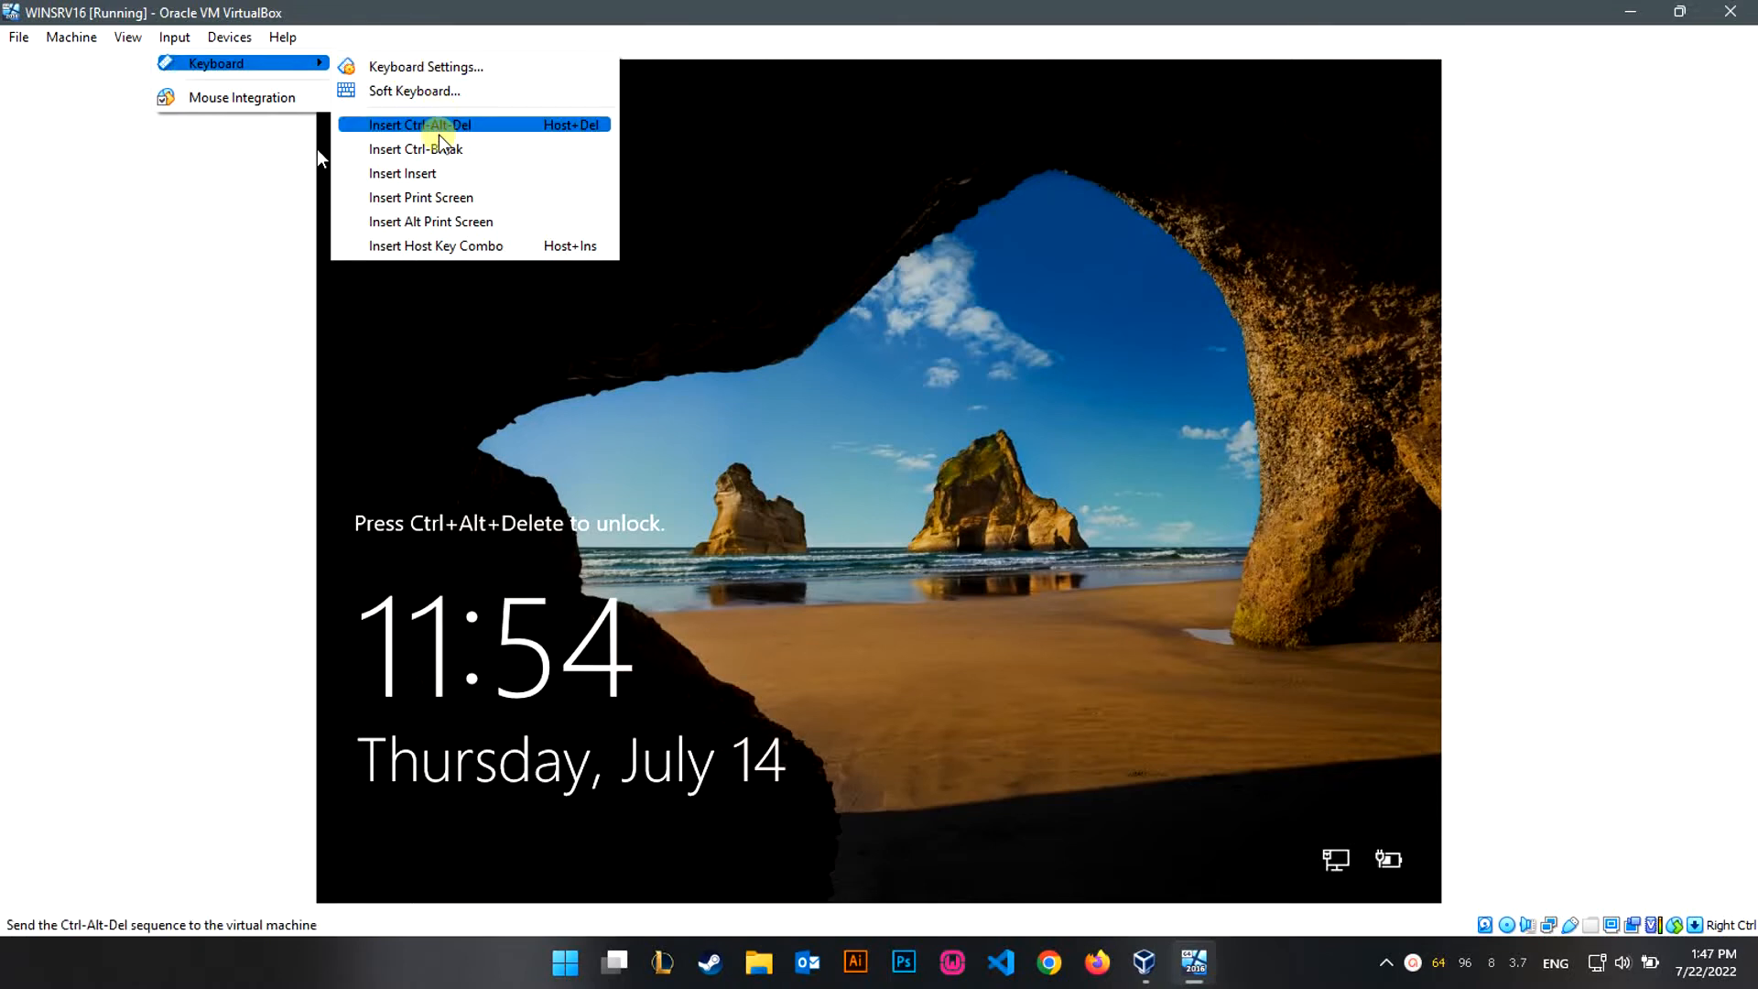
# Unlock the guest with Insert Ctrl-Alt-Del, sign in as Administrator, and allow network discovery.
pyautogui.click(438, 126)
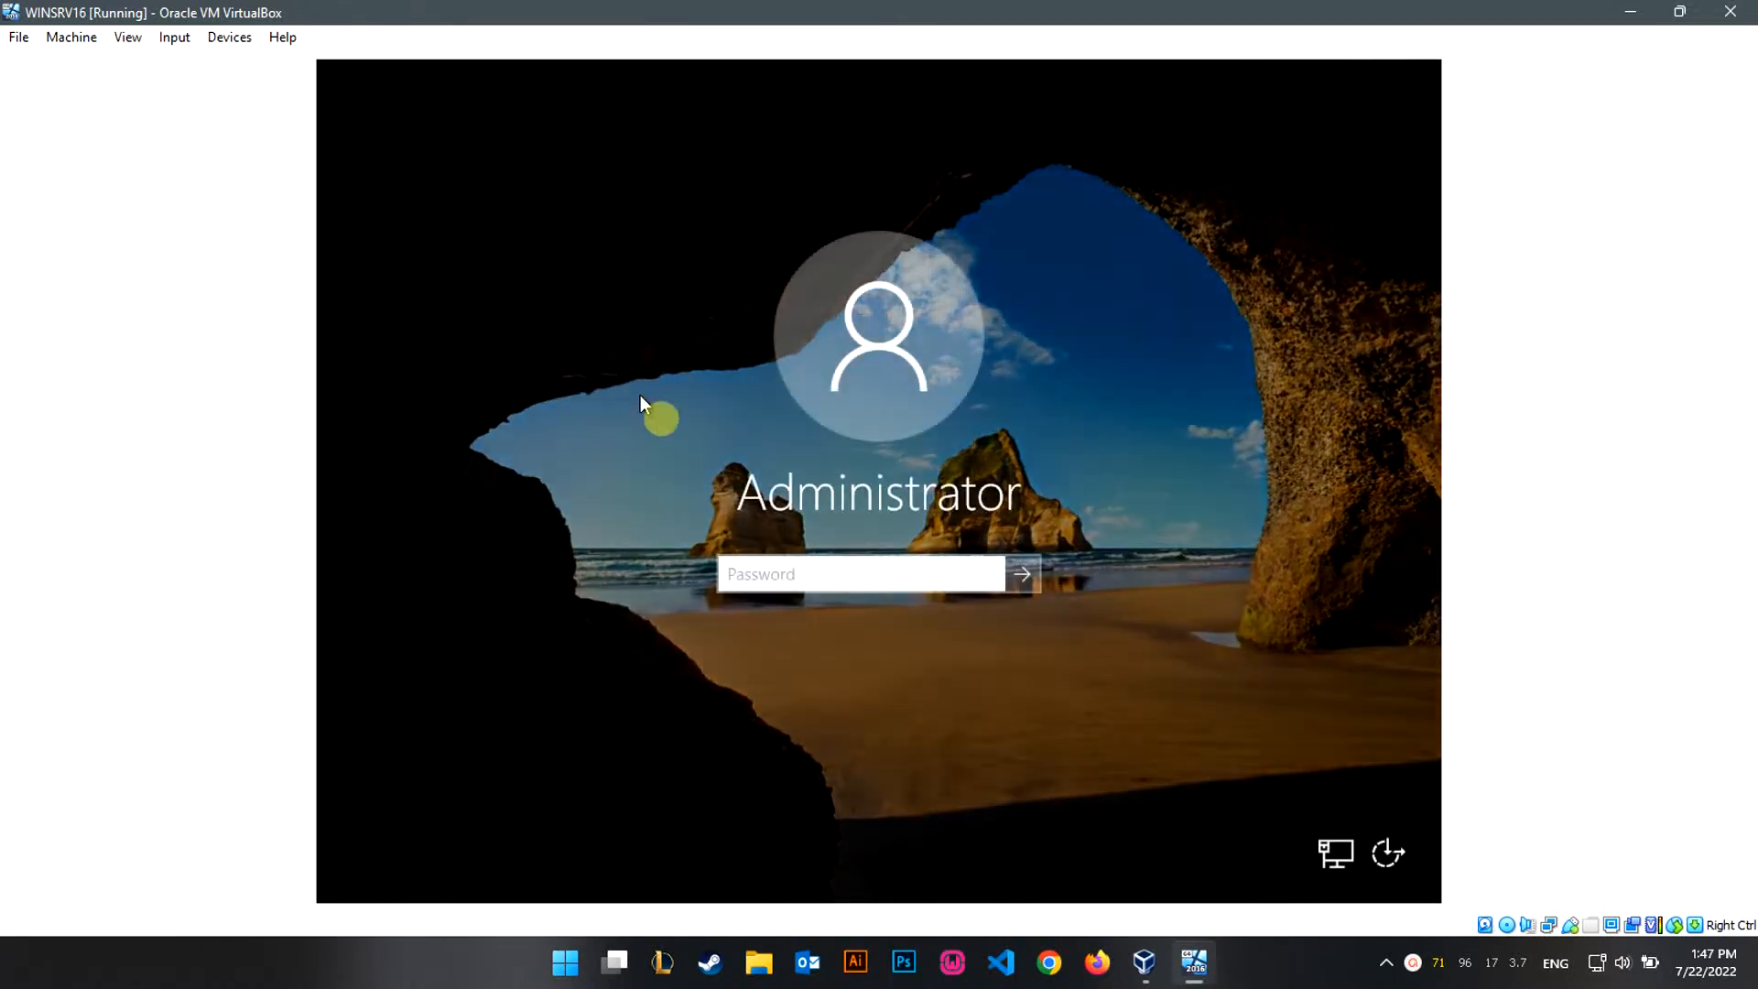
pyautogui.write('Pa$$w0rd')
pyautogui.press('Return')
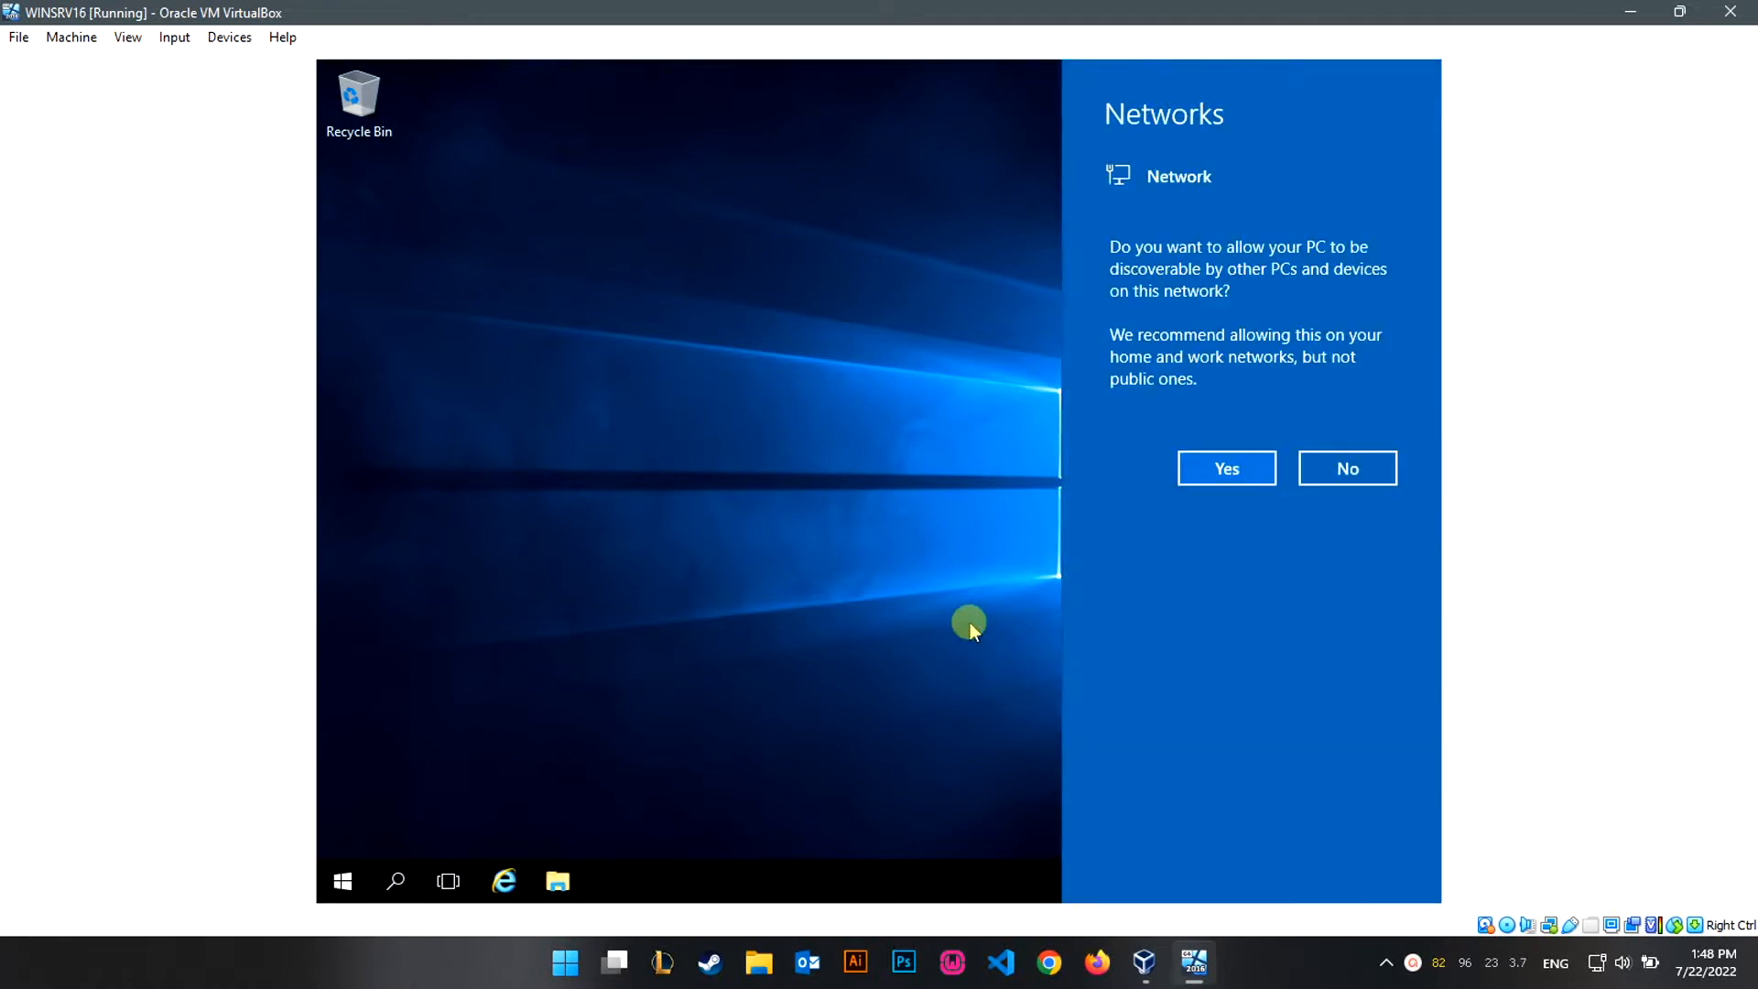
pyautogui.click(1225, 468)
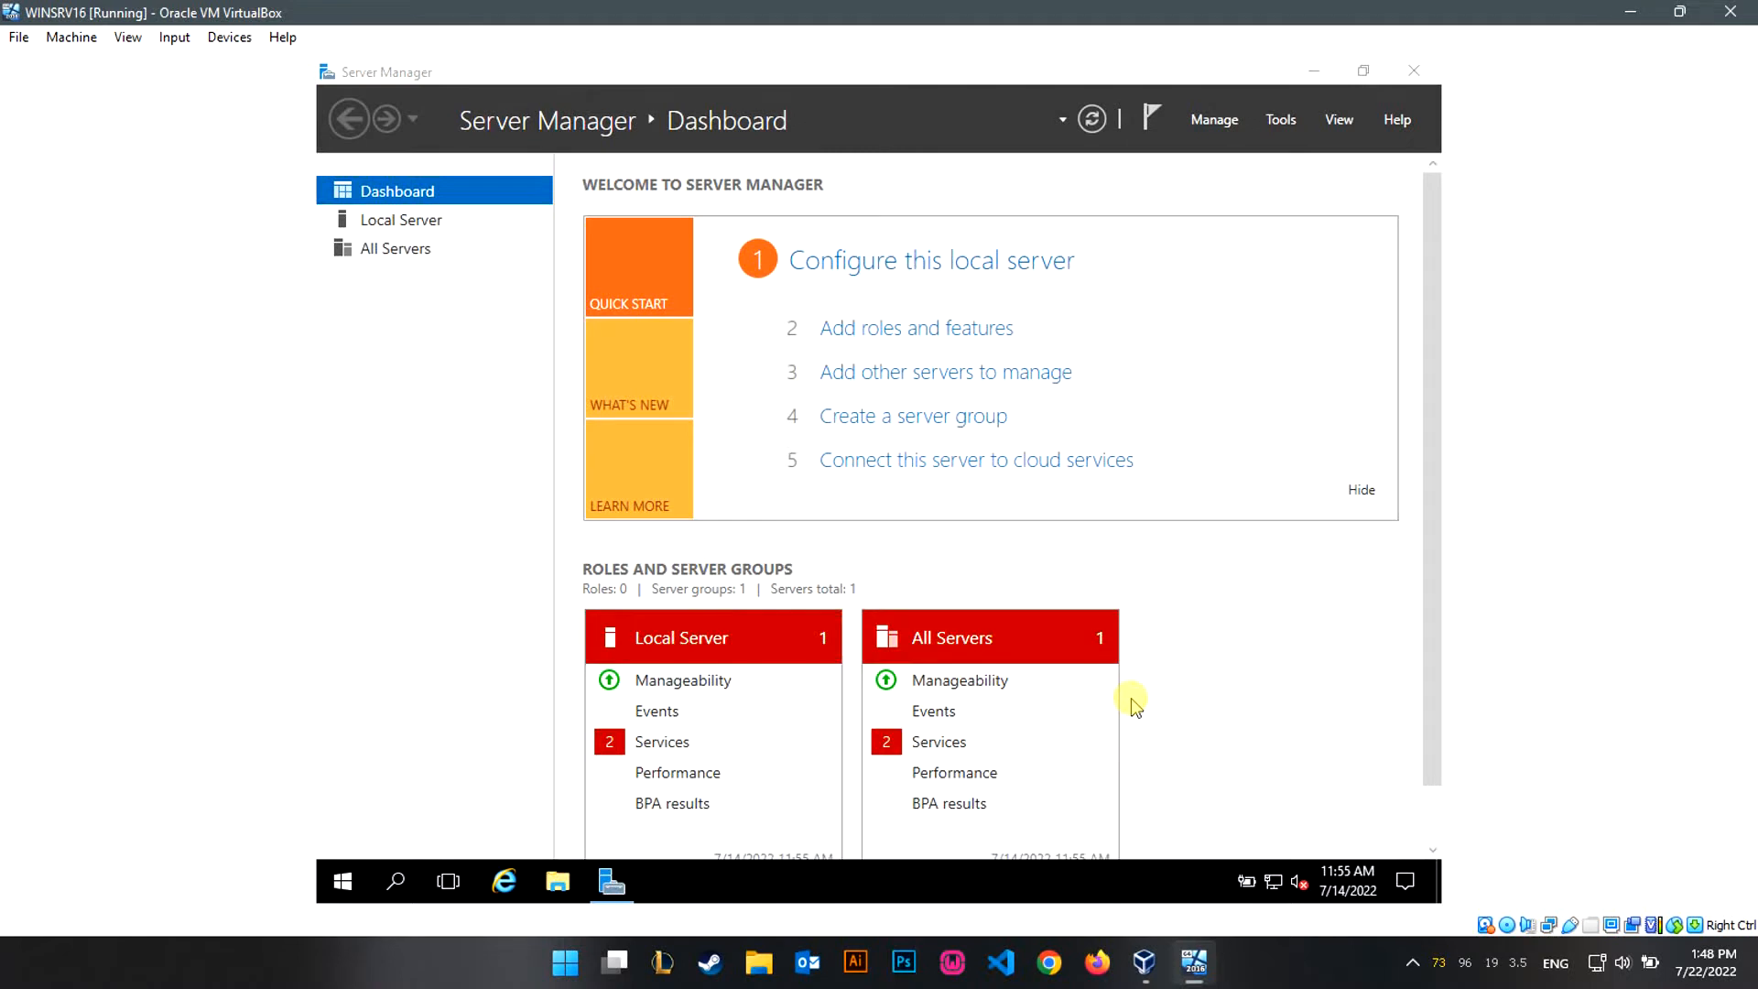
# Review the stopped-services alert details in Server Manager, then dismiss them.
pyautogui.click(937, 742)
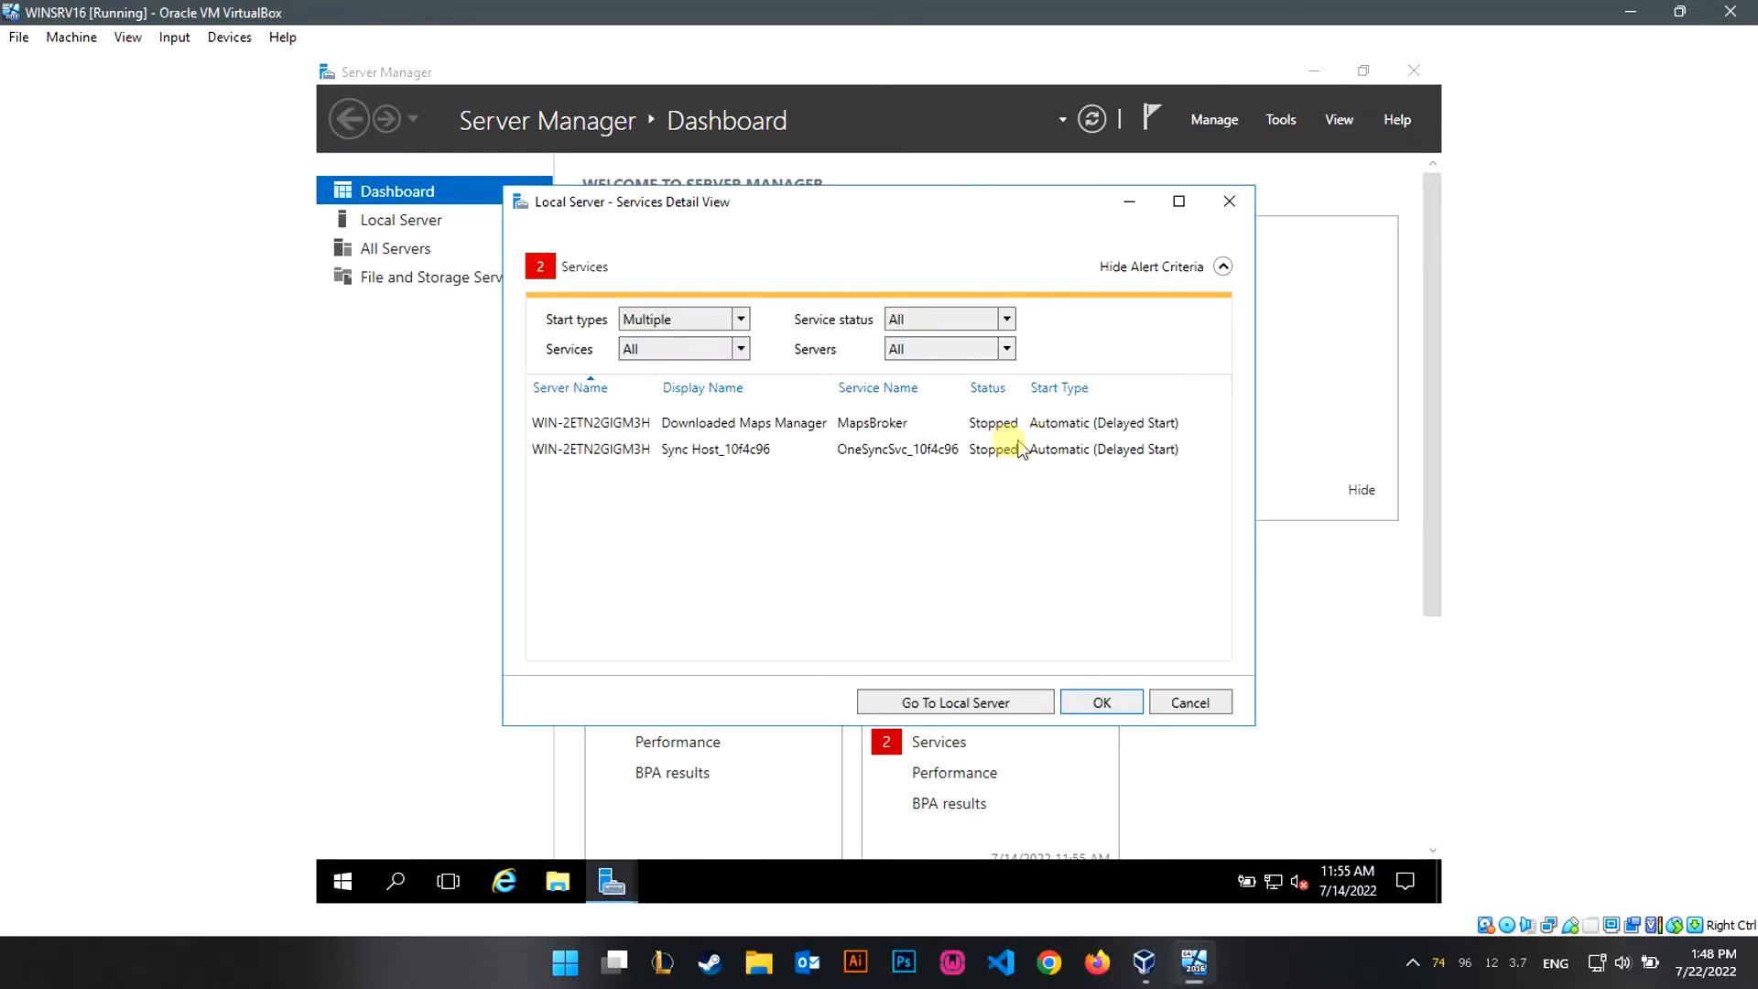
pyautogui.click(1222, 203)
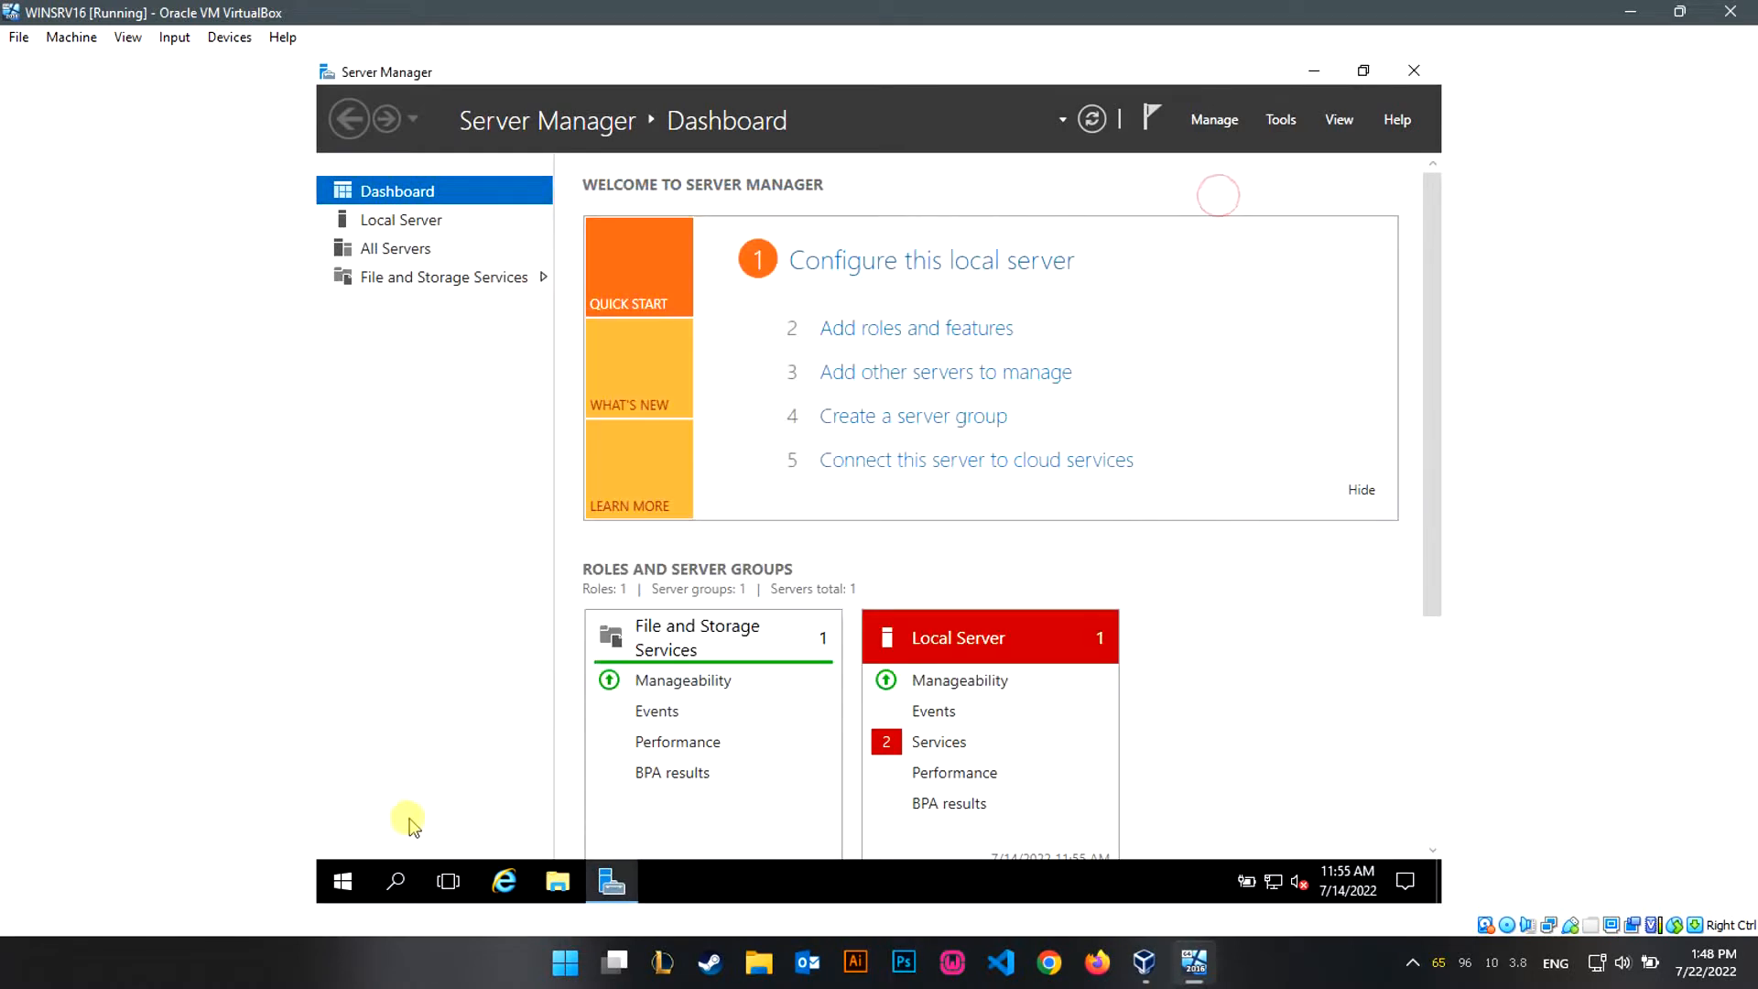
pyautogui.click(348, 883)
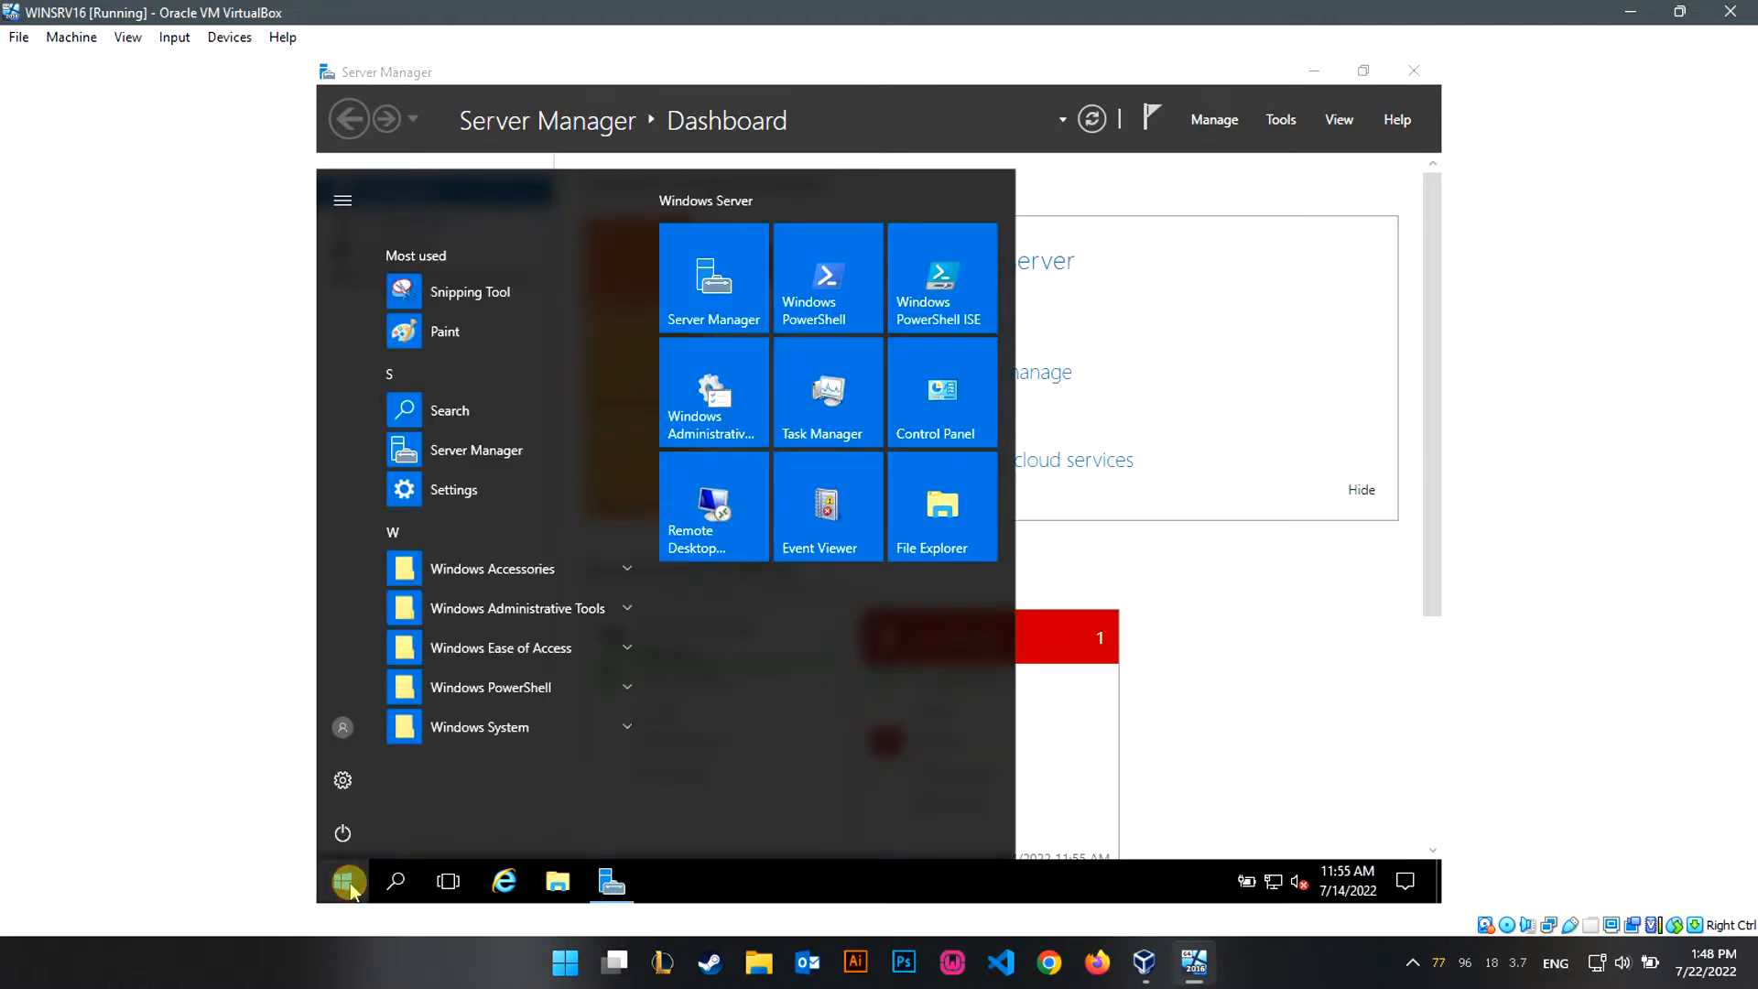
pyautogui.click(348, 884)
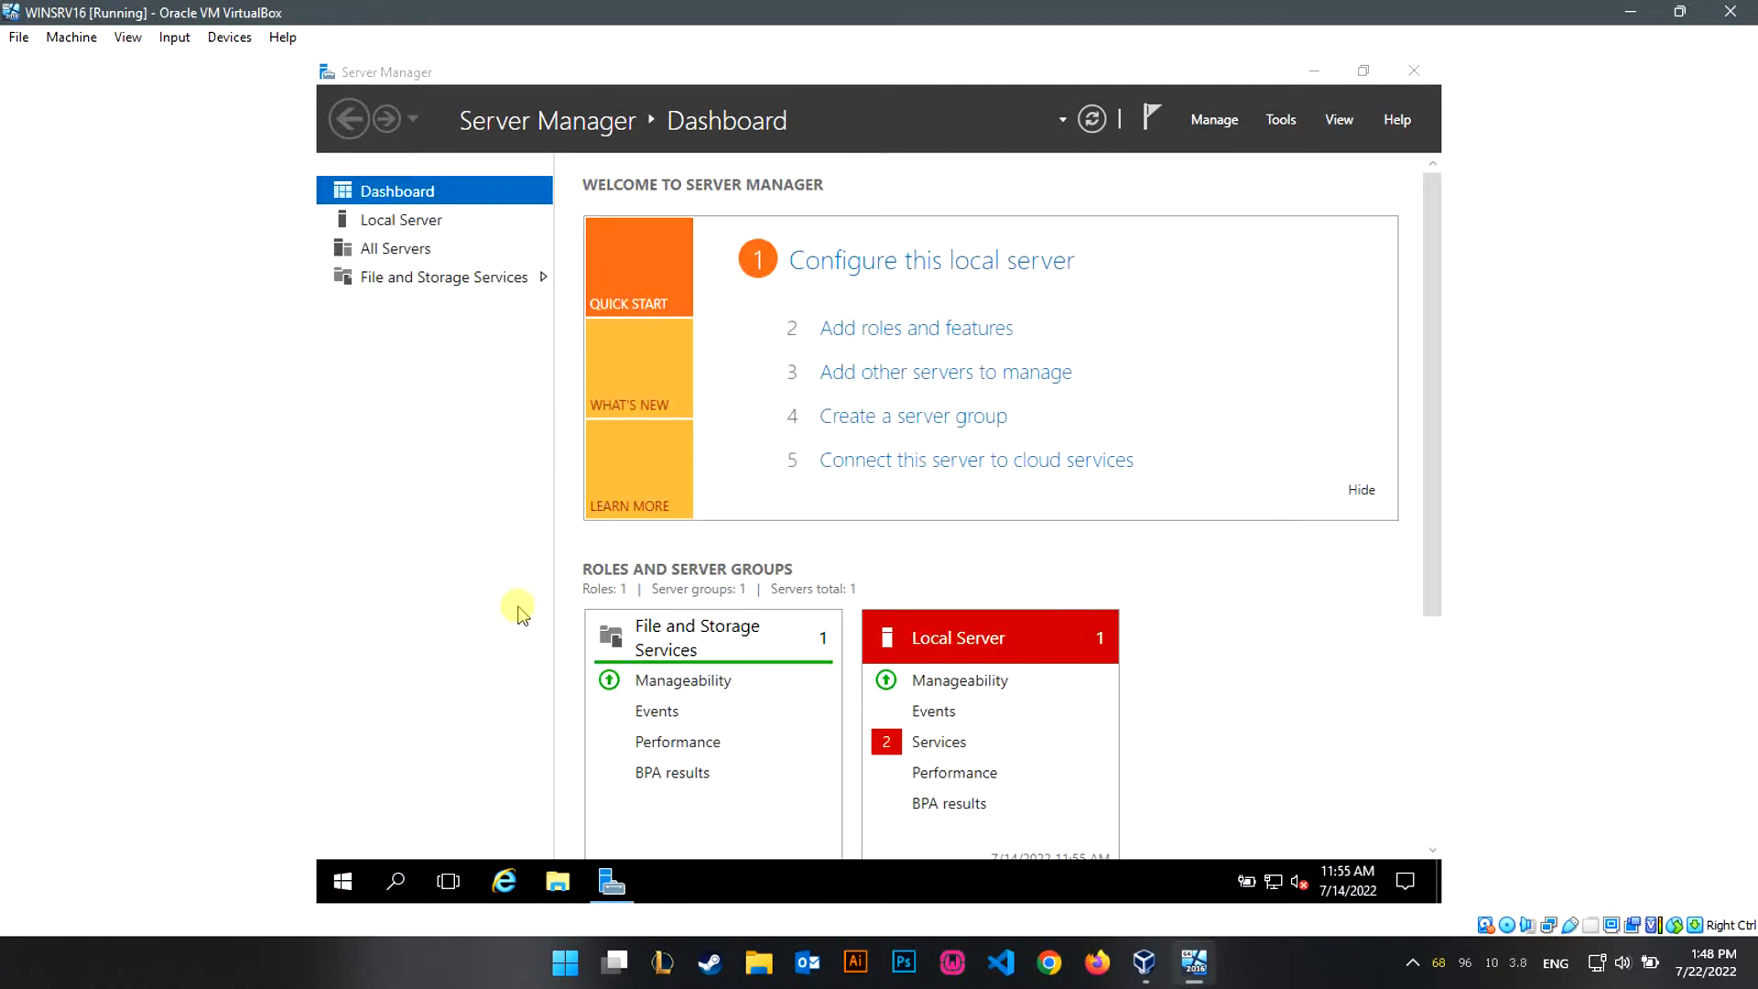
# Set the VM's drag and drop mode to Bidirectional.
pyautogui.click(216, 36)
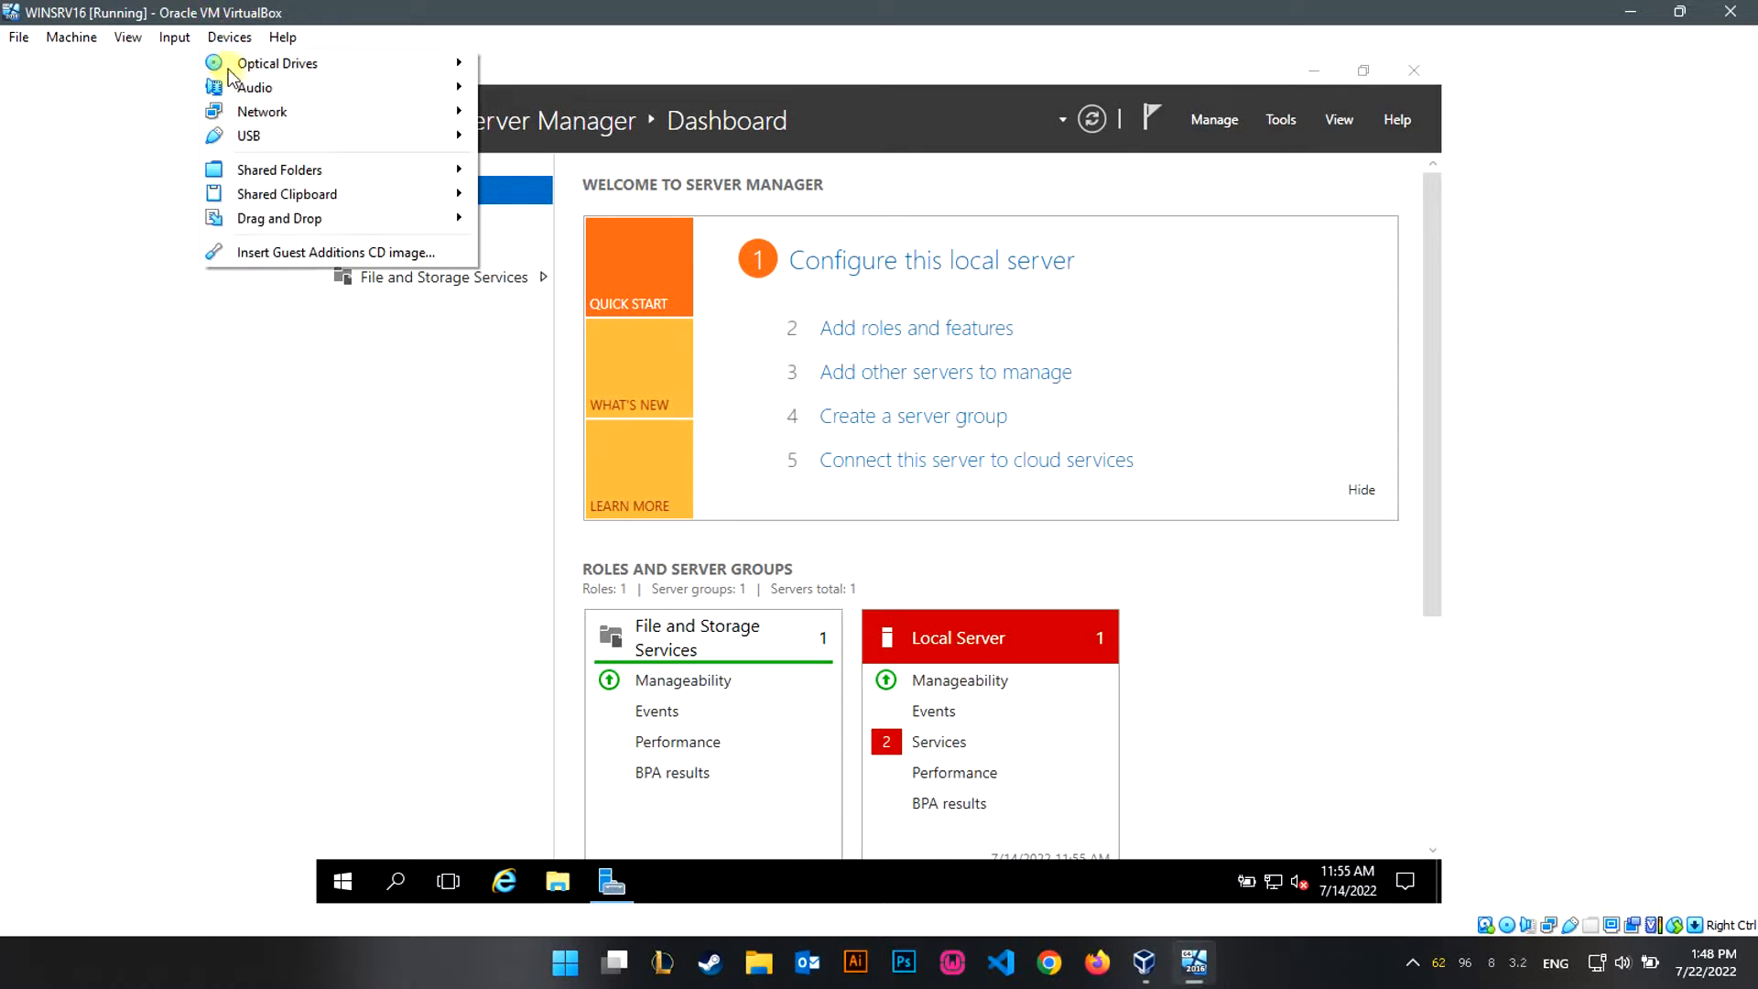
pyautogui.click(311, 212)
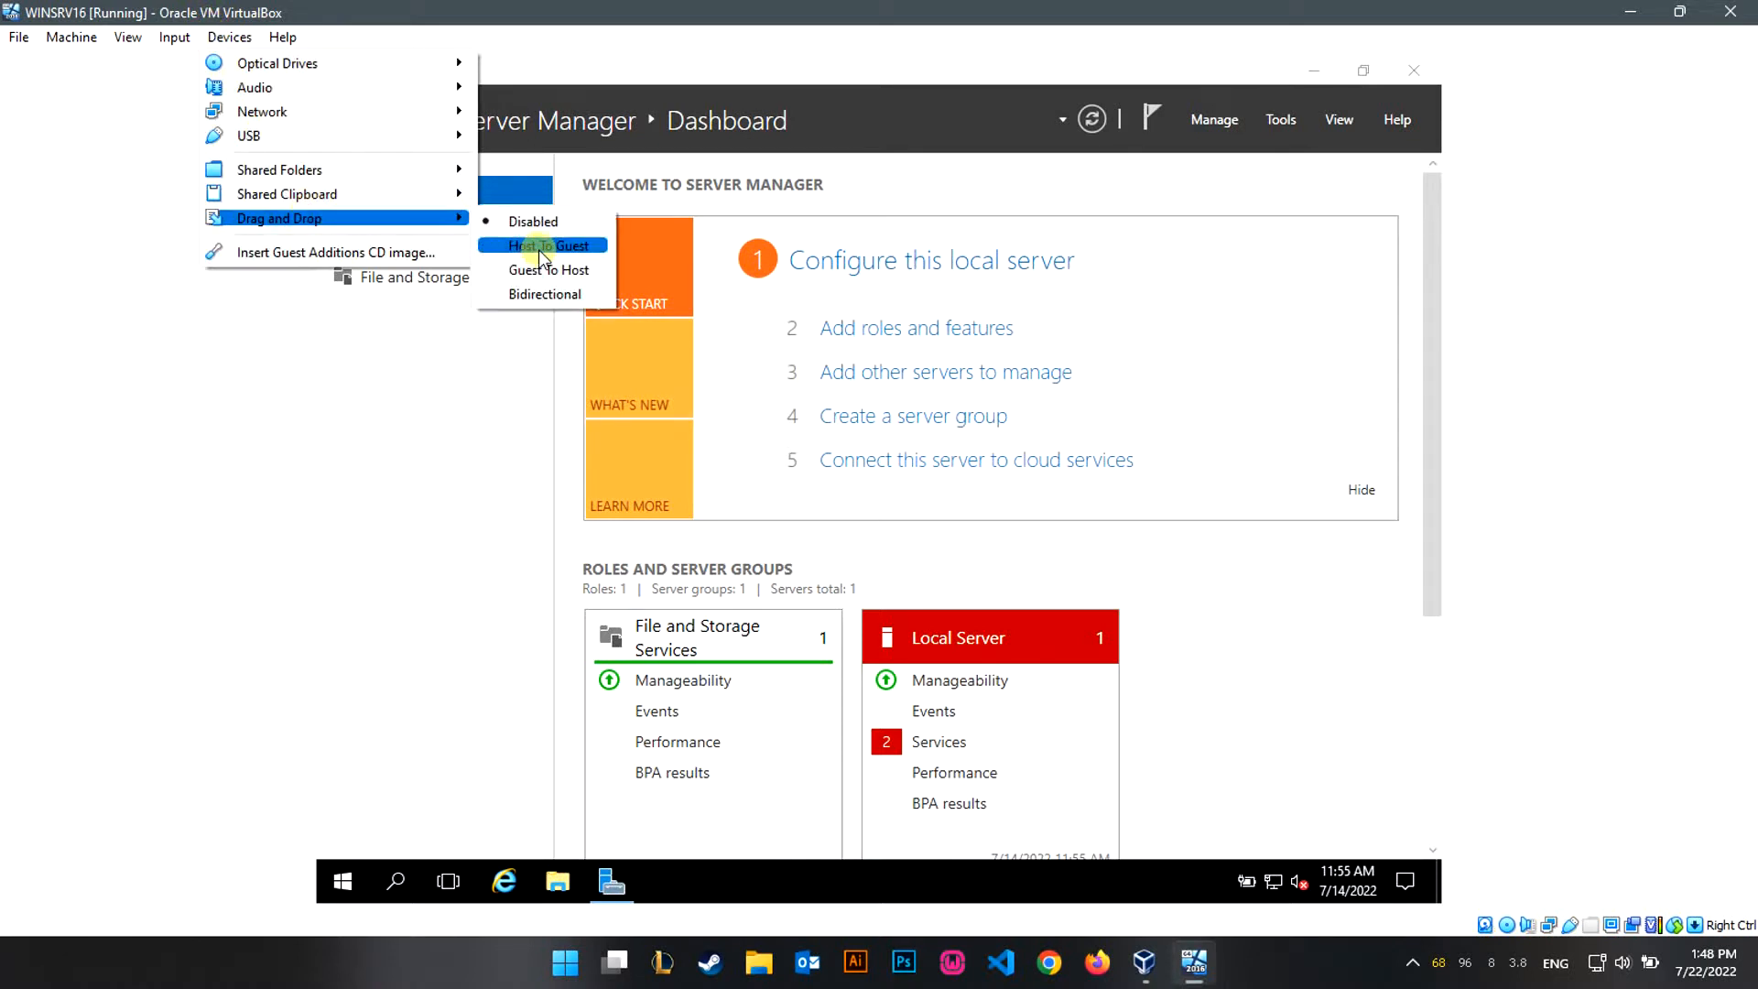
pyautogui.click(536, 291)
# Insert the Guest Additions CD image and open File Explorer in the guest.
pyautogui.click(229, 38)
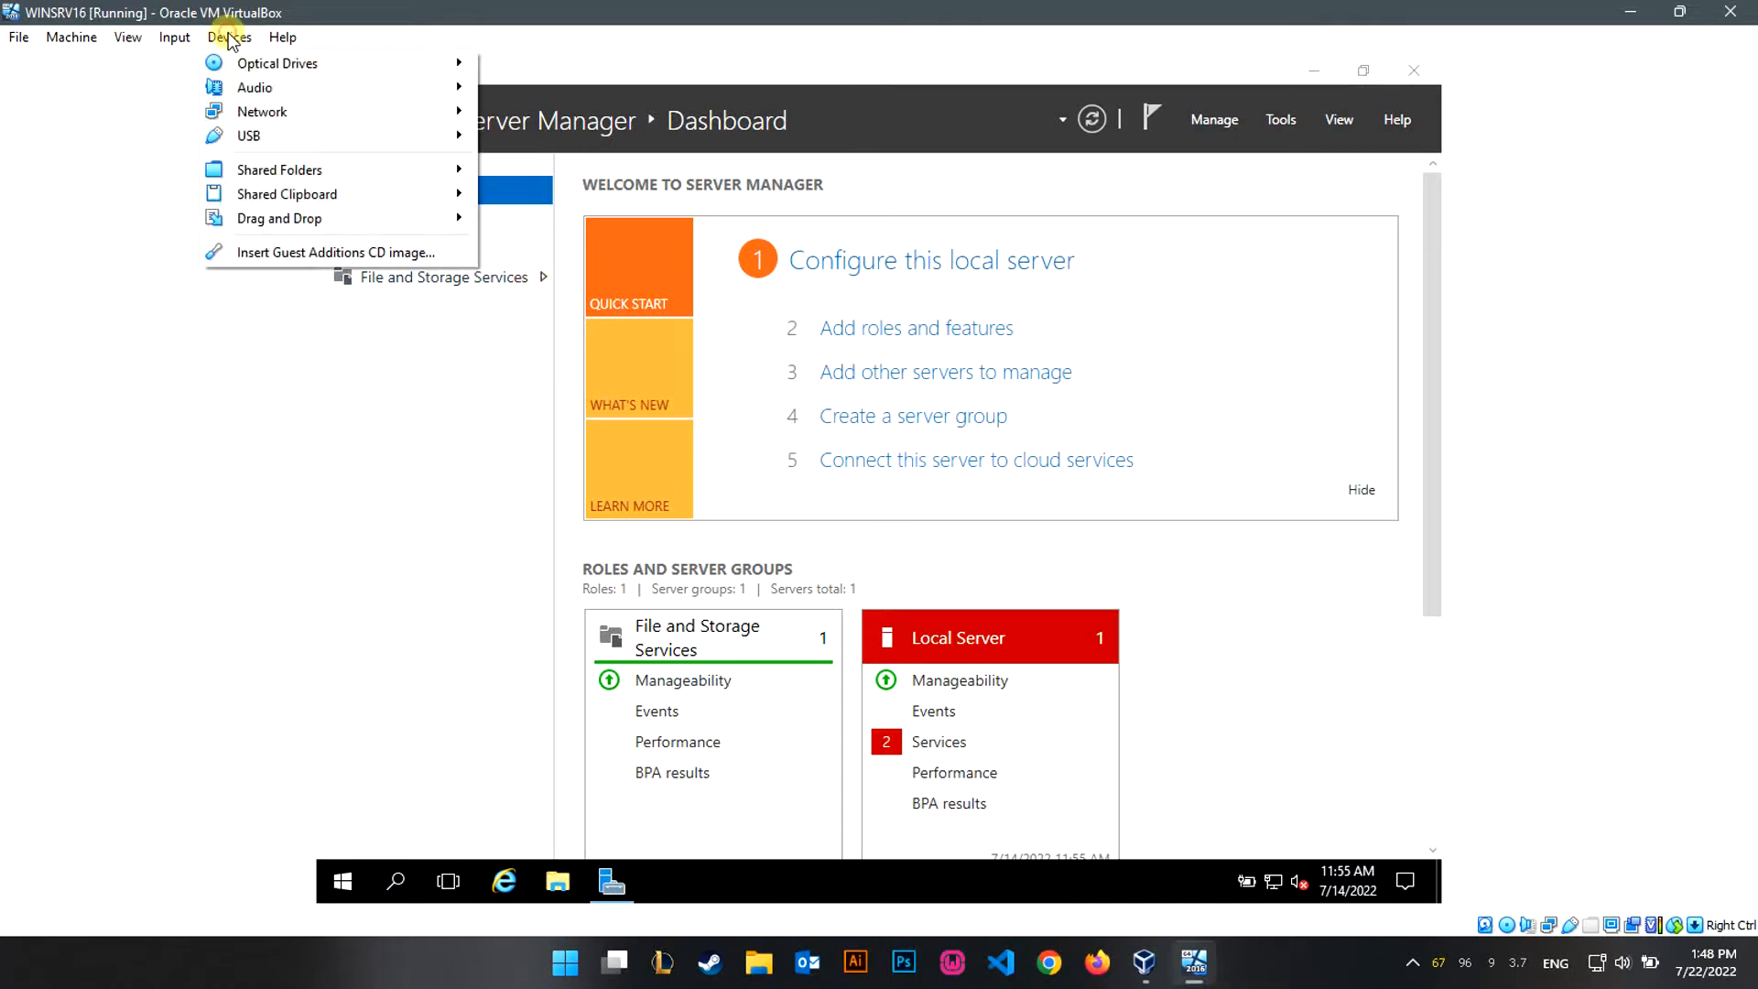
pyautogui.click(330, 251)
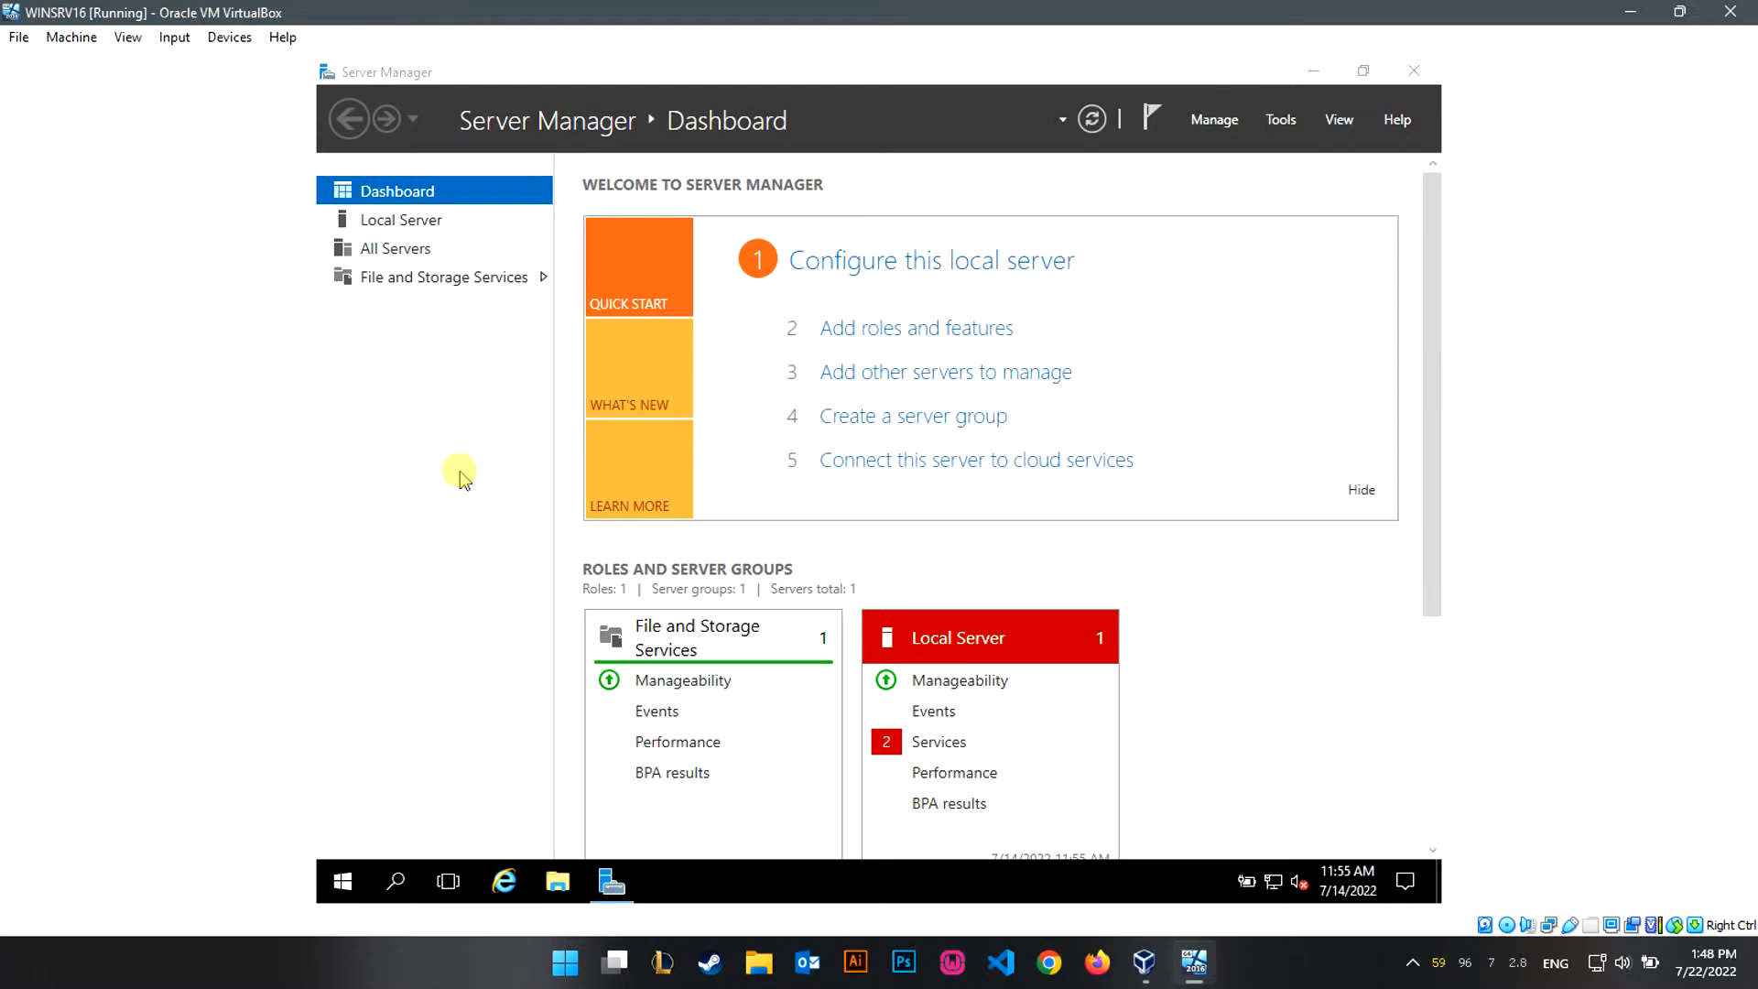
pyautogui.click(558, 883)
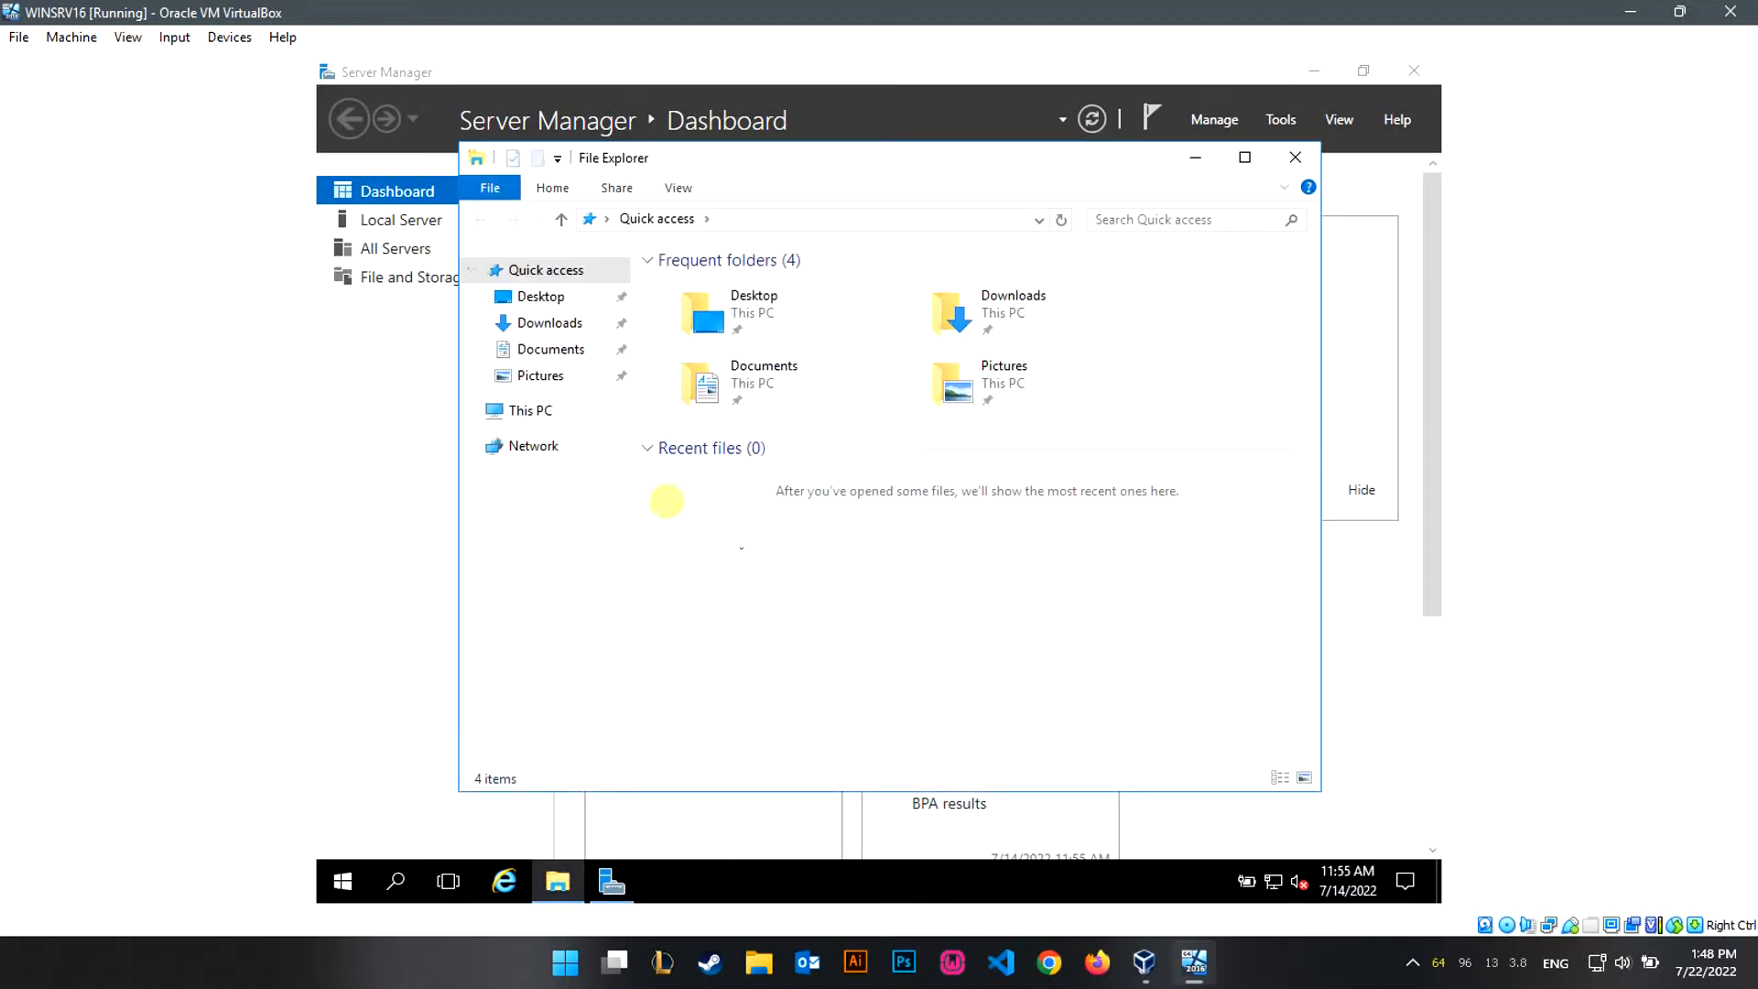
# Run VBoxWindowsAdditions from CD Drive (D:), install with default location and components, then reboot now.
pyautogui.click(527, 411)
pyautogui.doubleClick(1032, 537)
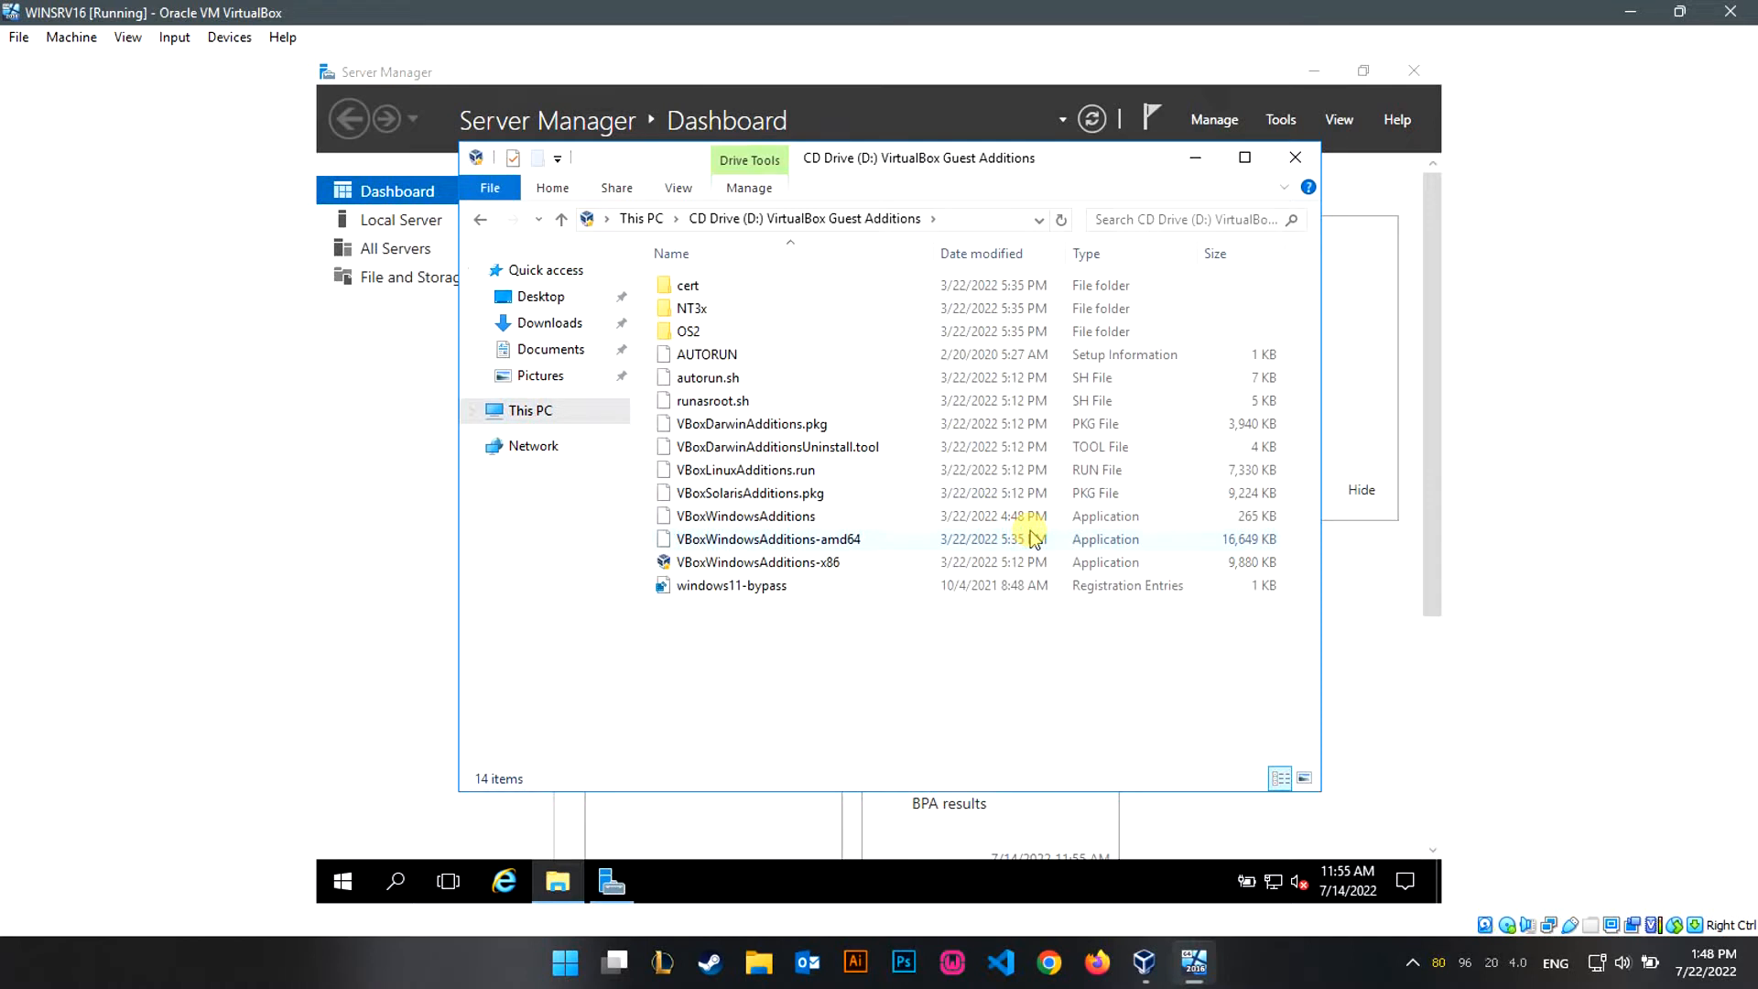
pyautogui.click(1035, 518)
pyautogui.doubleClick(1036, 518)
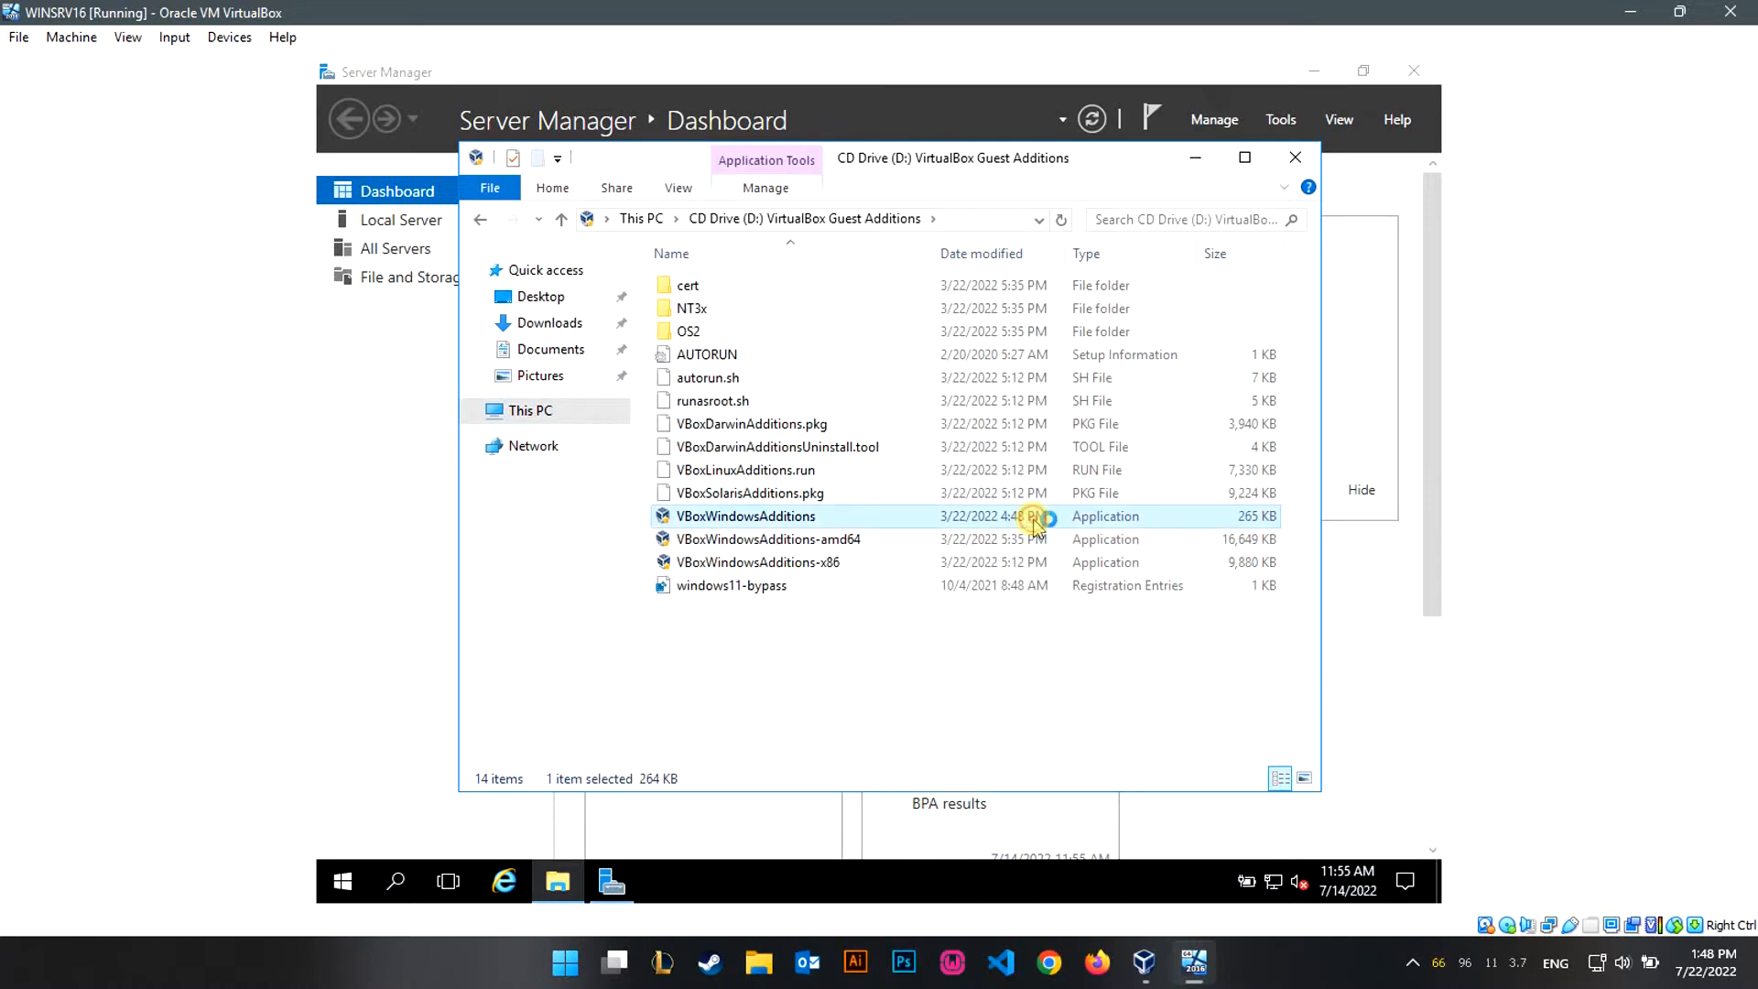
pyautogui.click(1003, 646)
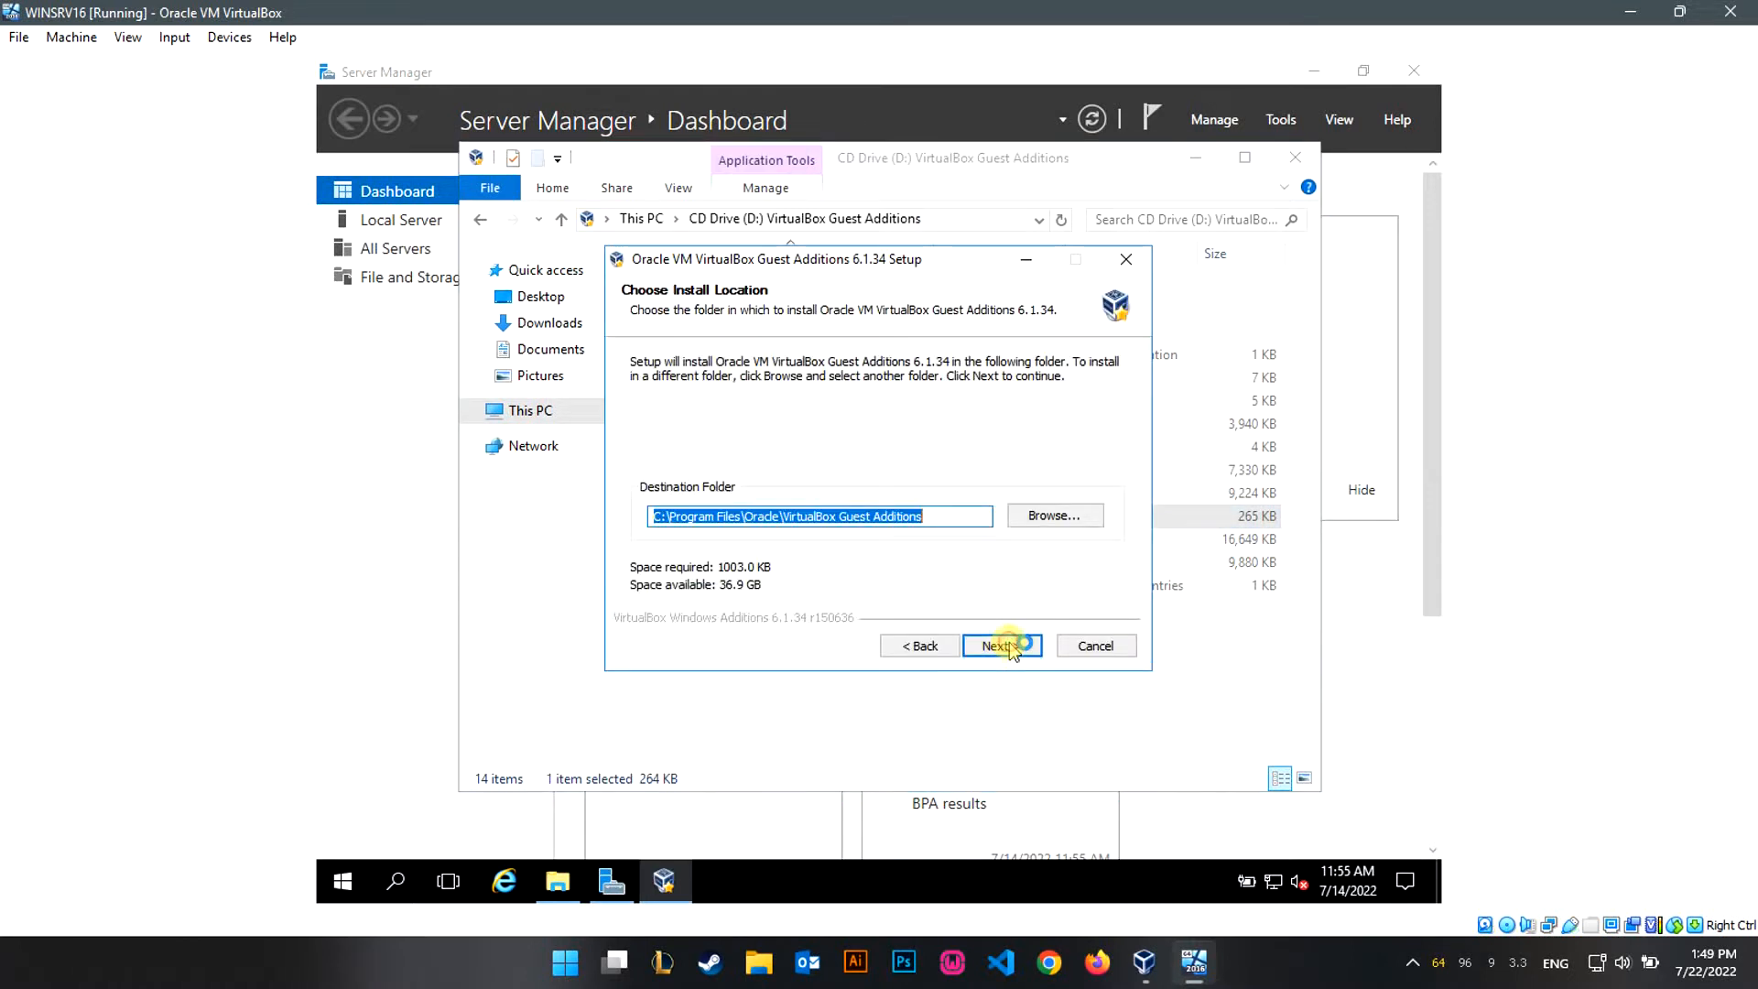
pyautogui.click(1003, 645)
pyautogui.click(1003, 645)
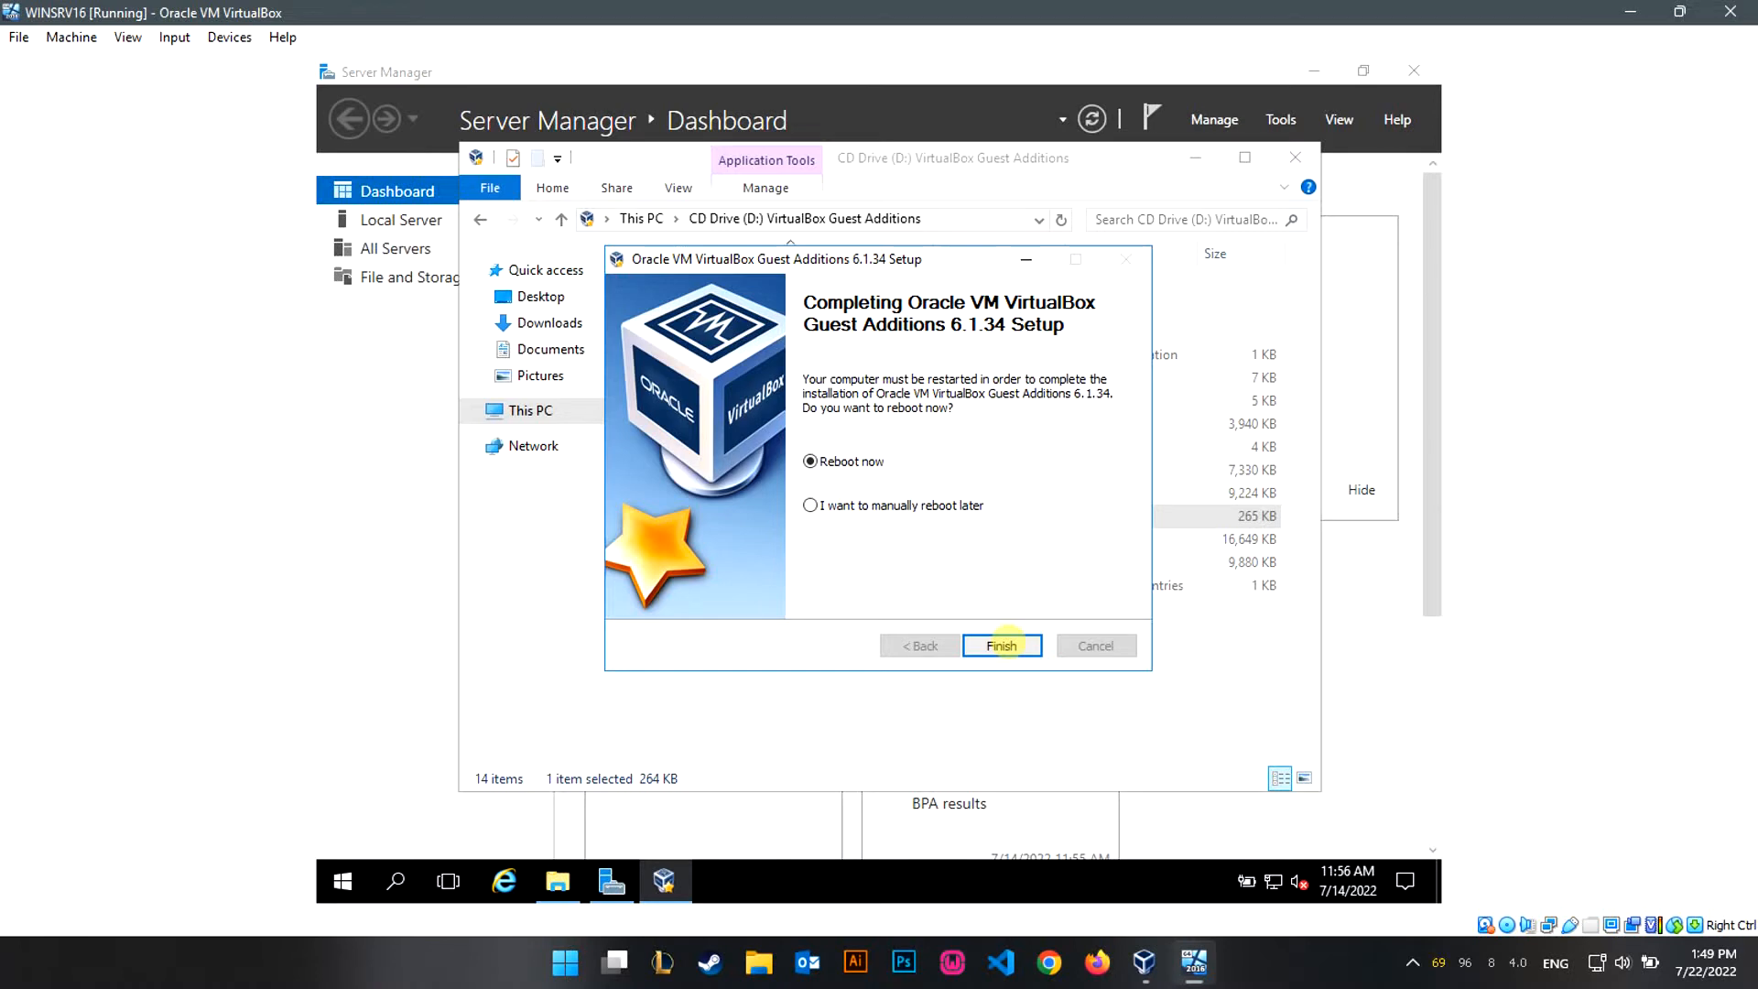
pyautogui.click(1000, 646)
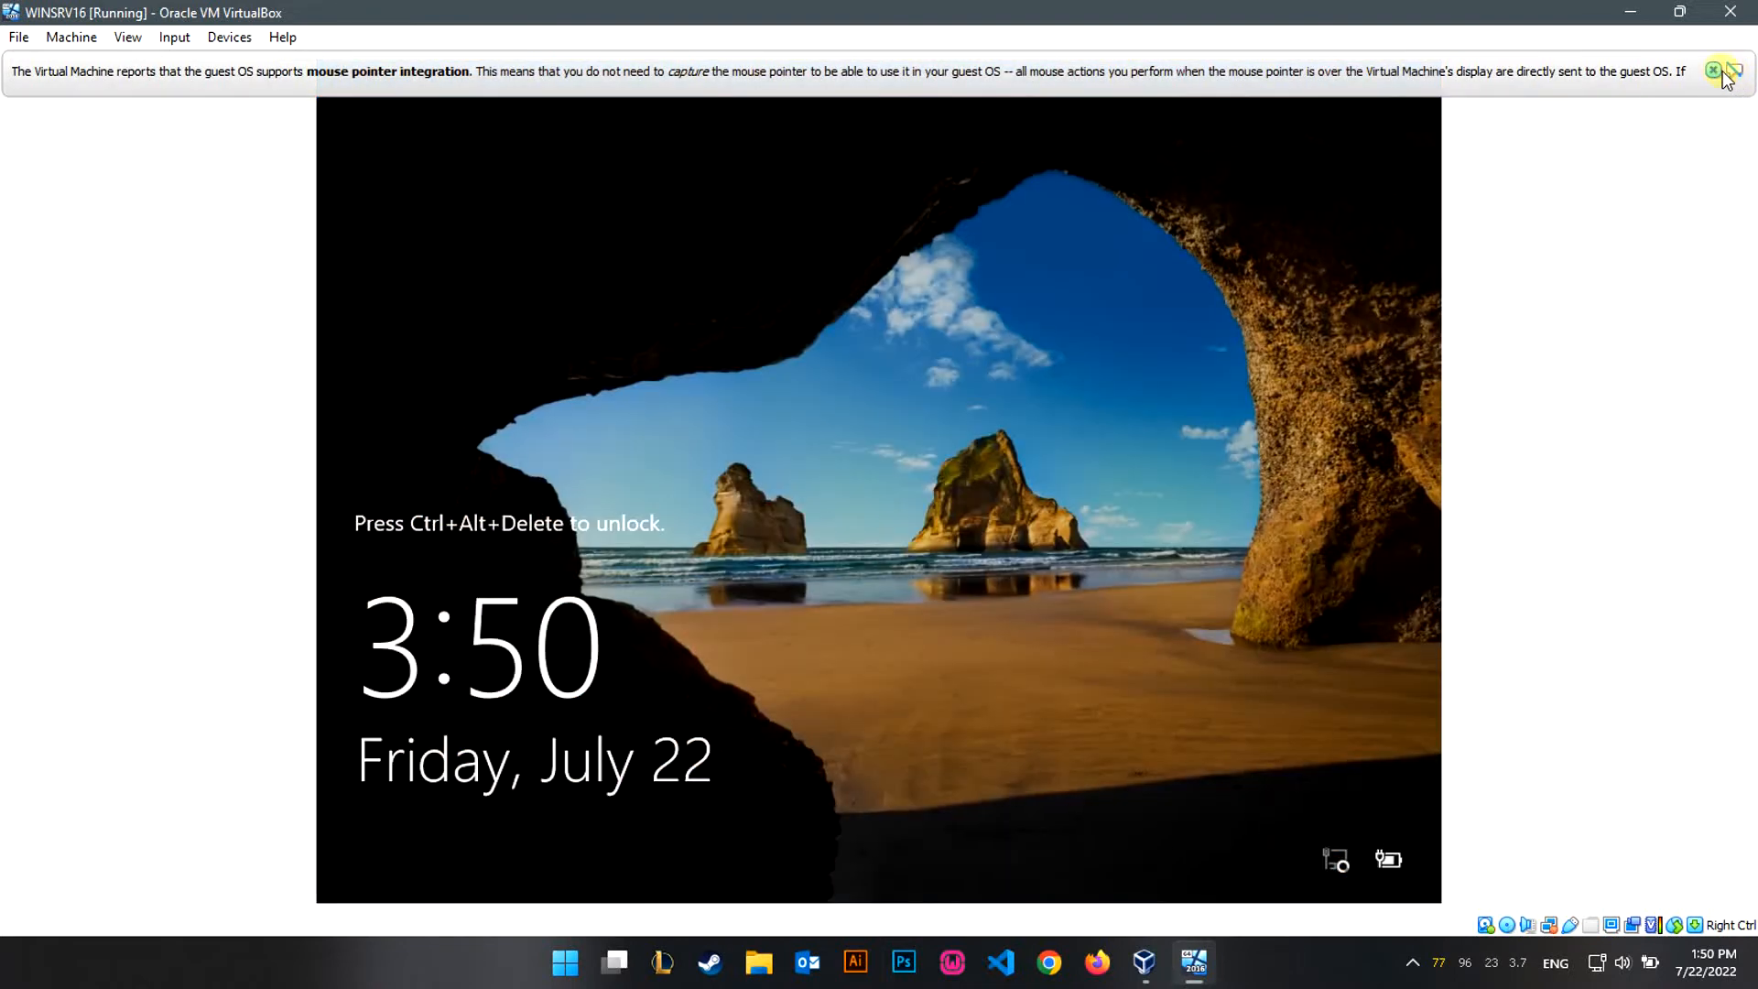
# Dismiss the mouse-integration notice and sign in as Administrator via Insert Ctrl-Alt-Del.
pyautogui.click(1714, 71)
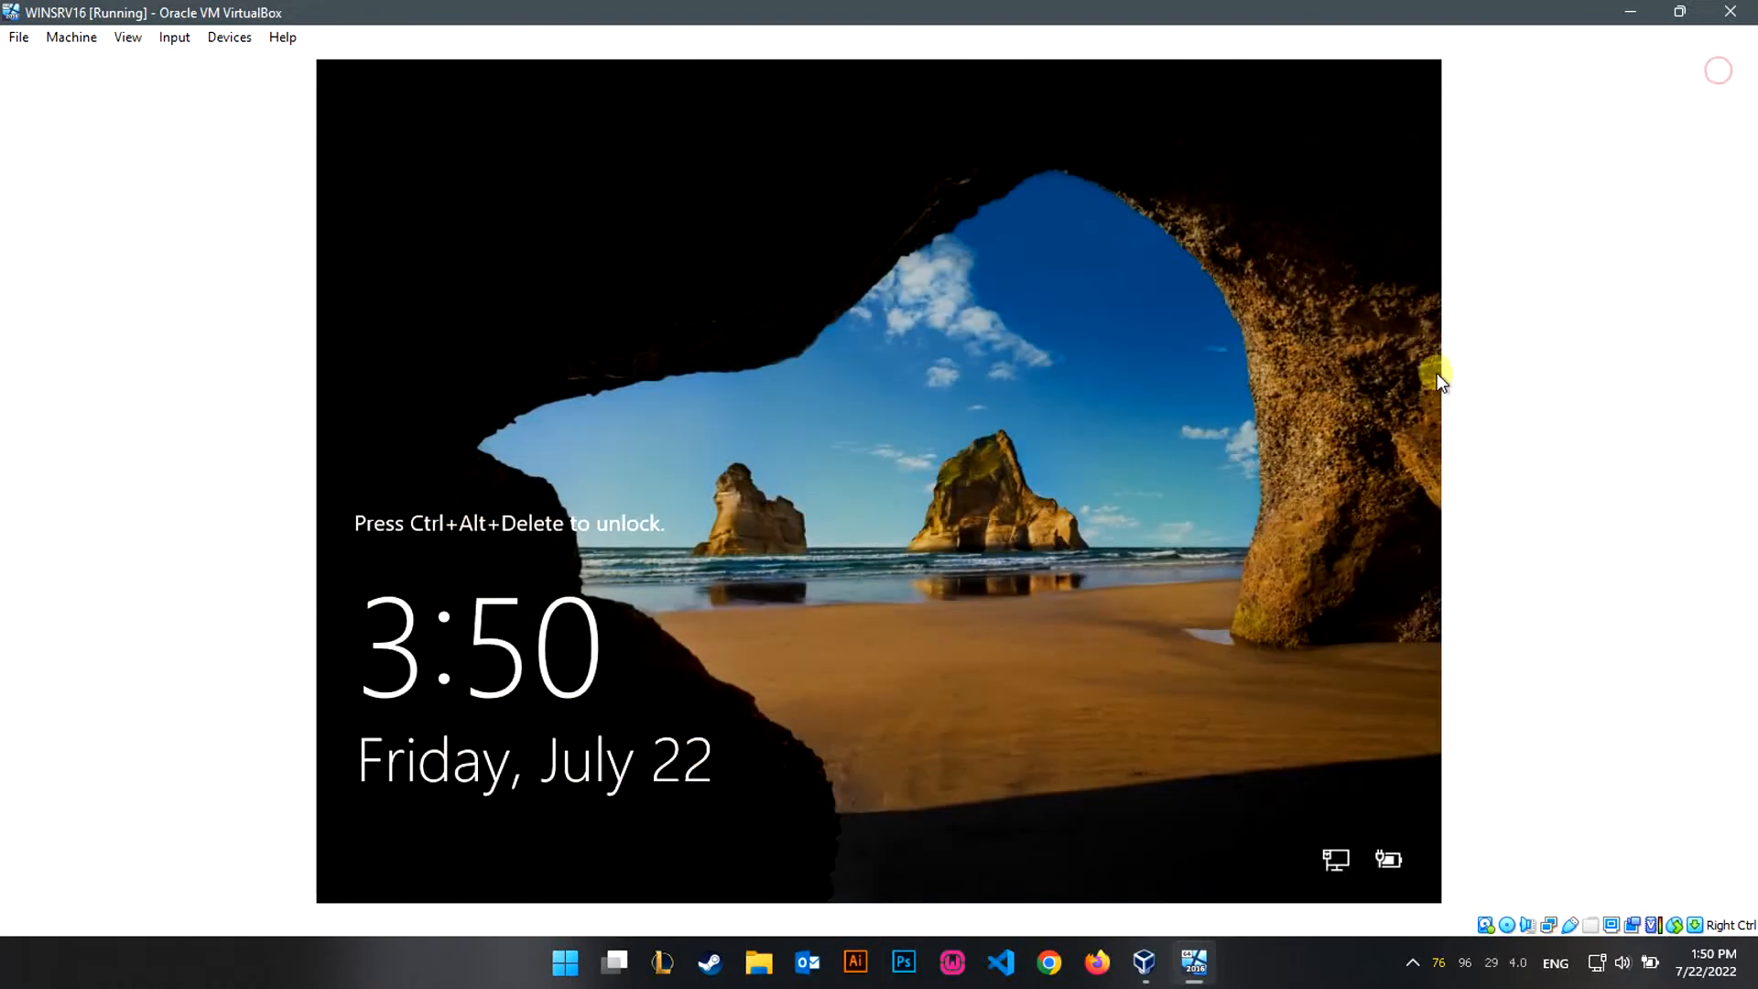
pyautogui.click(175, 37)
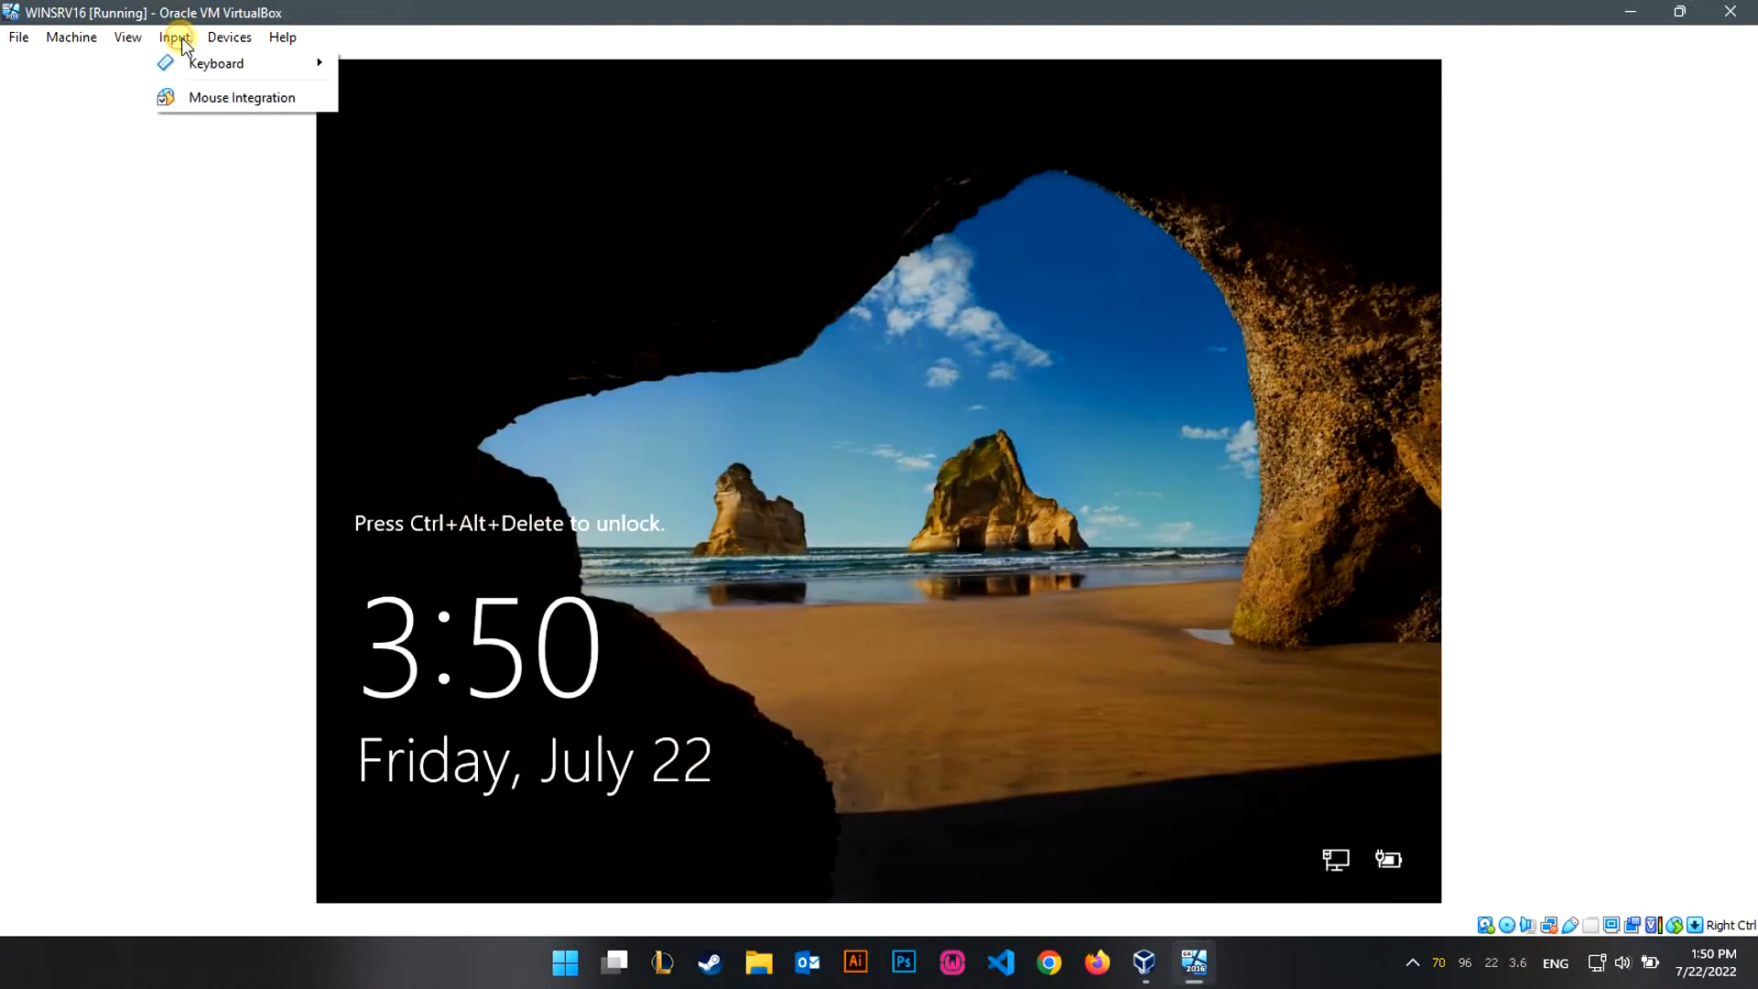
pyautogui.moveTo(183, 63)
pyautogui.click(426, 126)
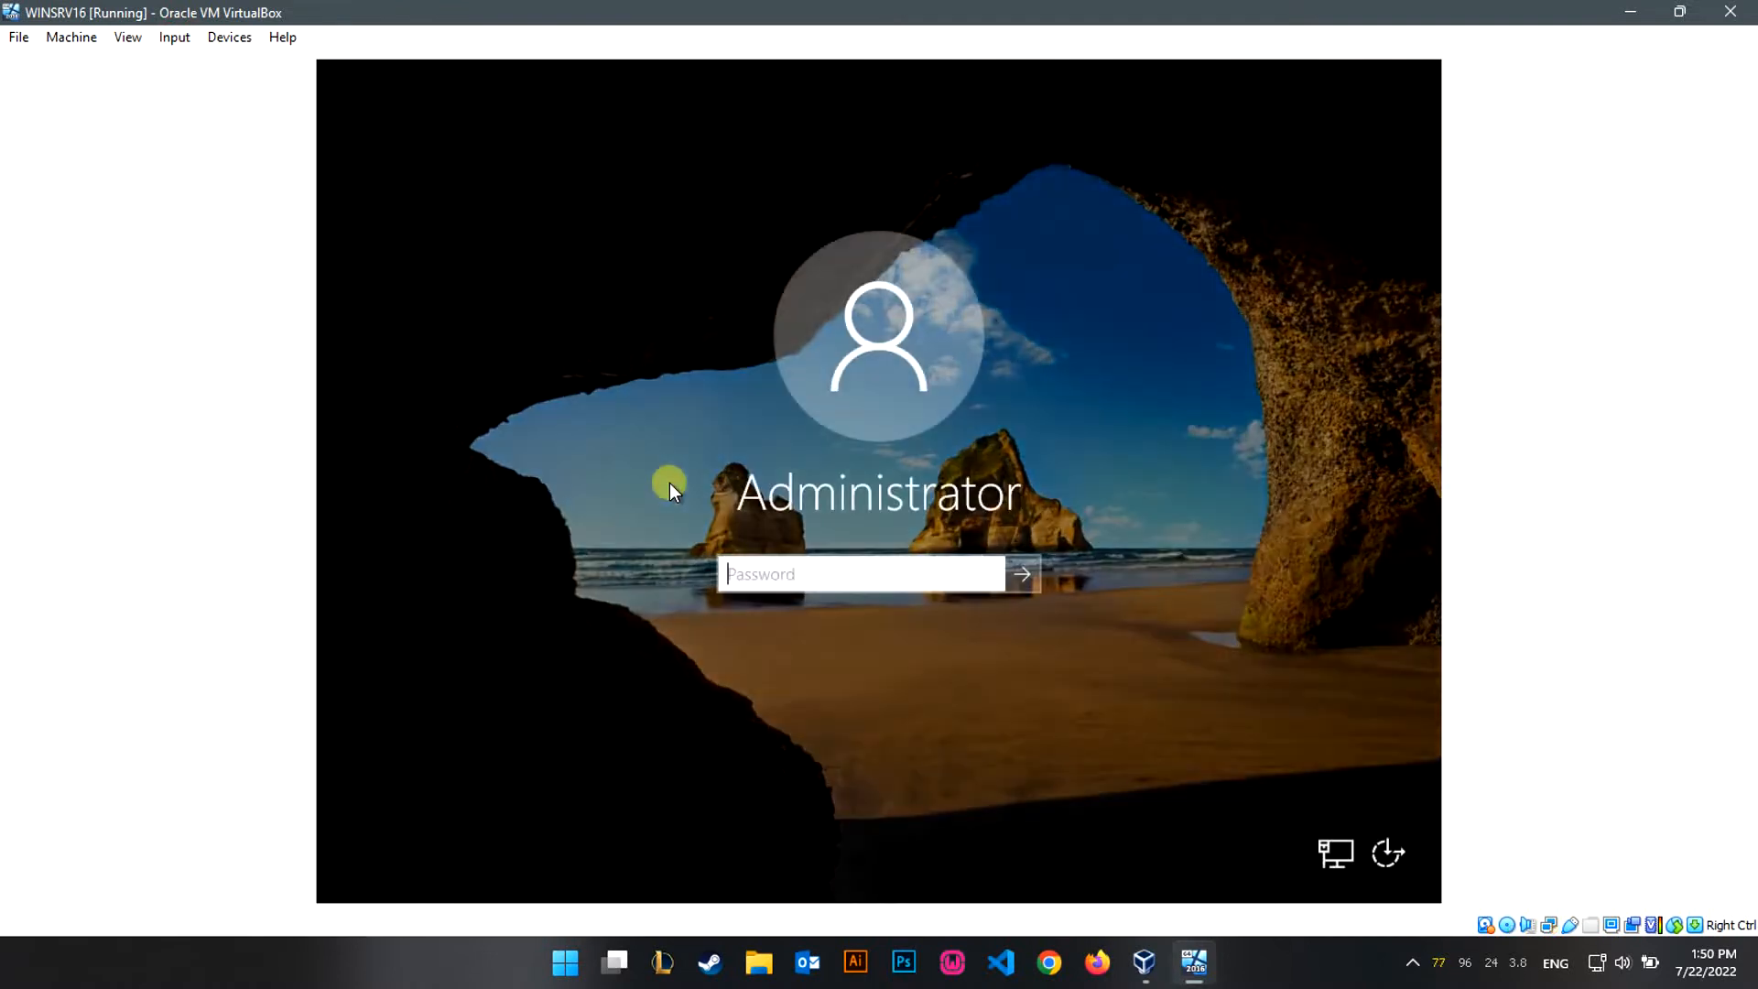
pyautogui.write('******')
pyautogui.press('Return')
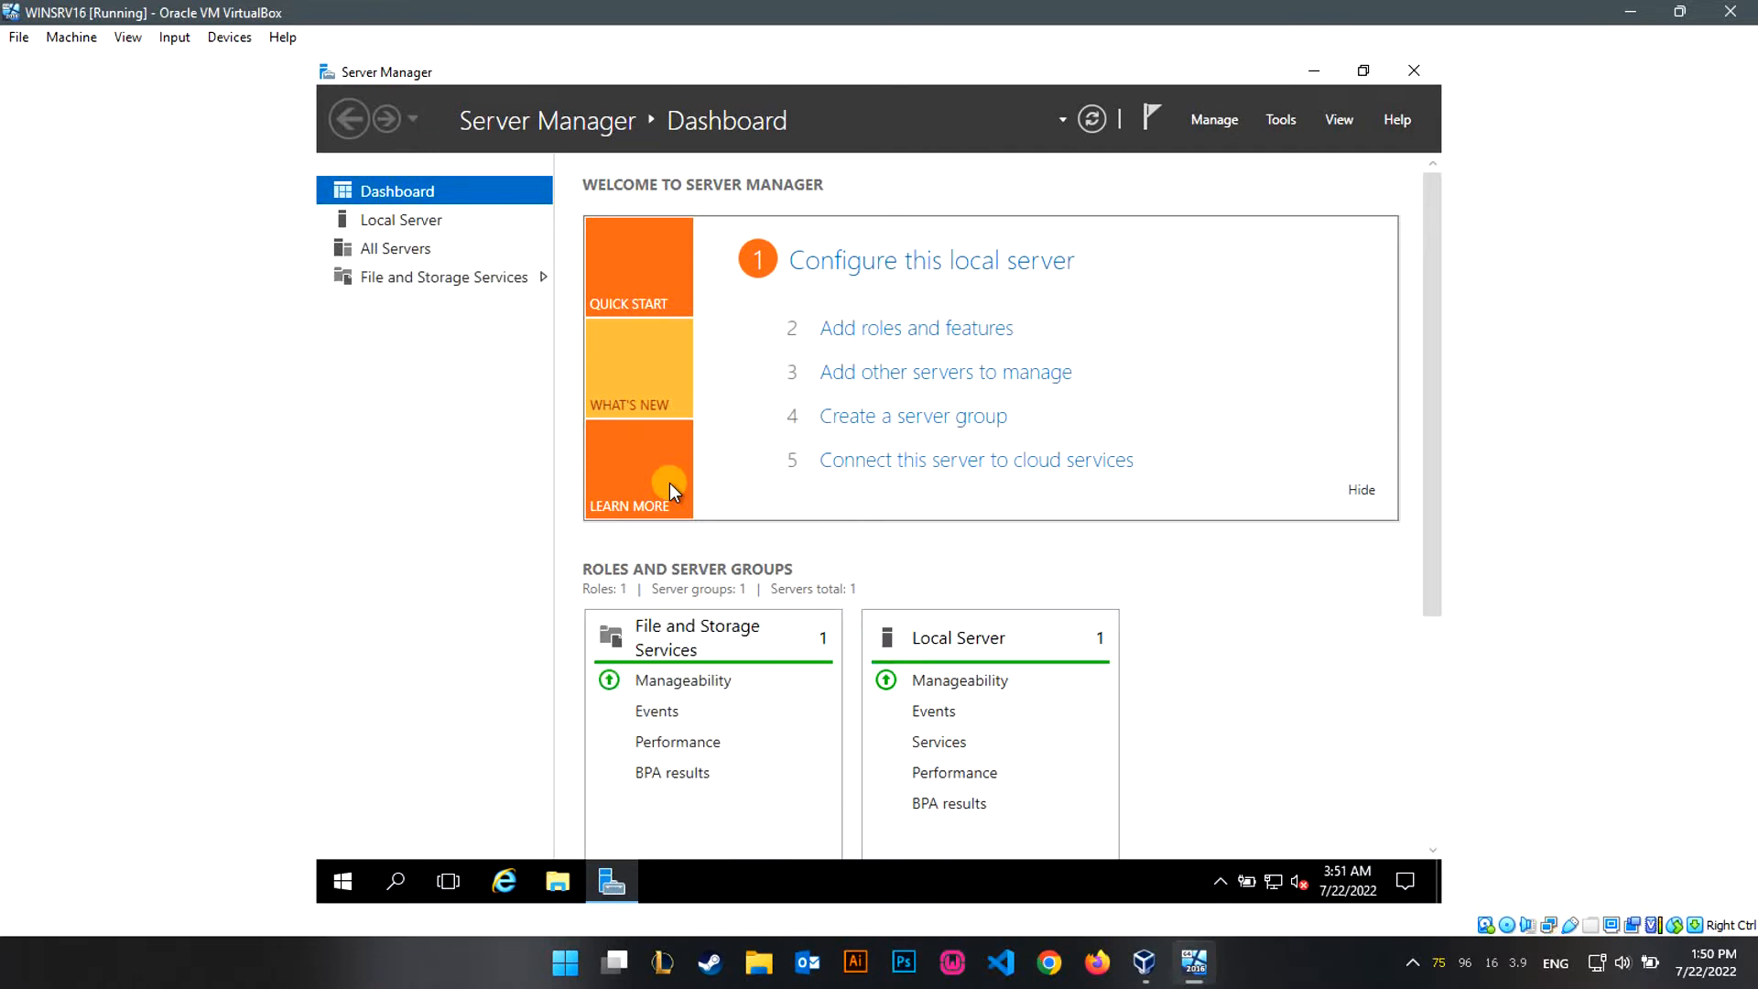
# Pin Command Prompt to the Start menu and launch it from the pinned tile.
pyautogui.press('super')
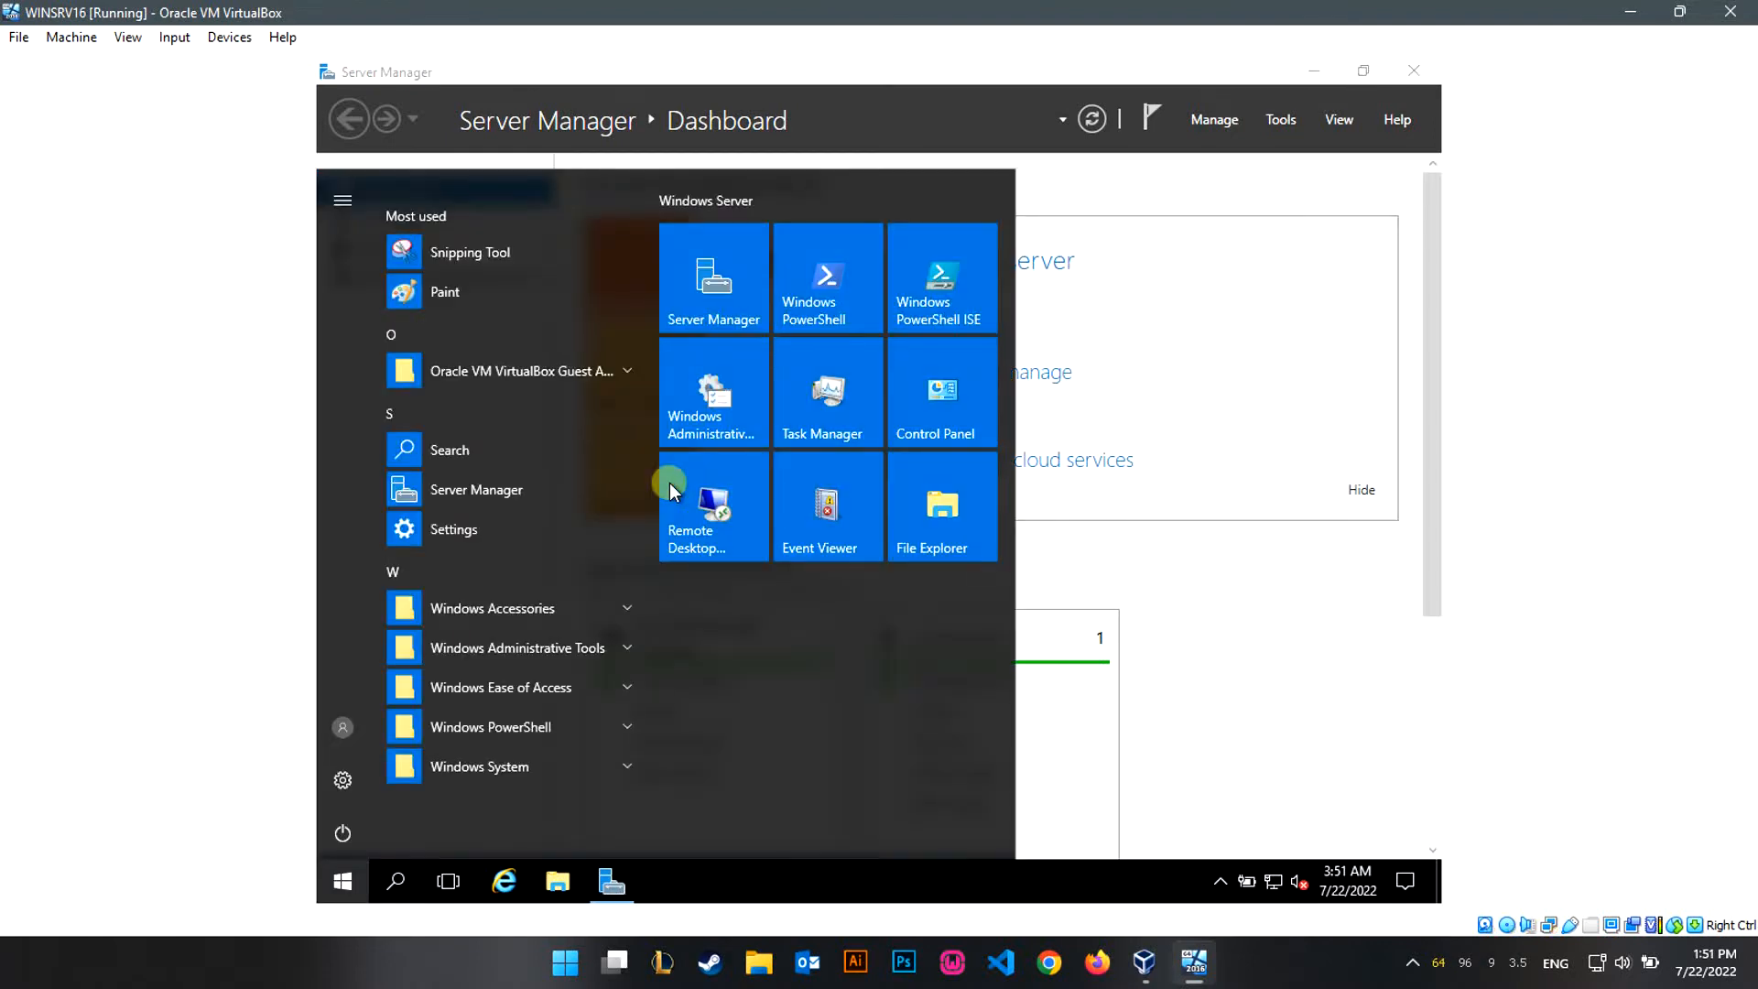
pyautogui.write('cmd')
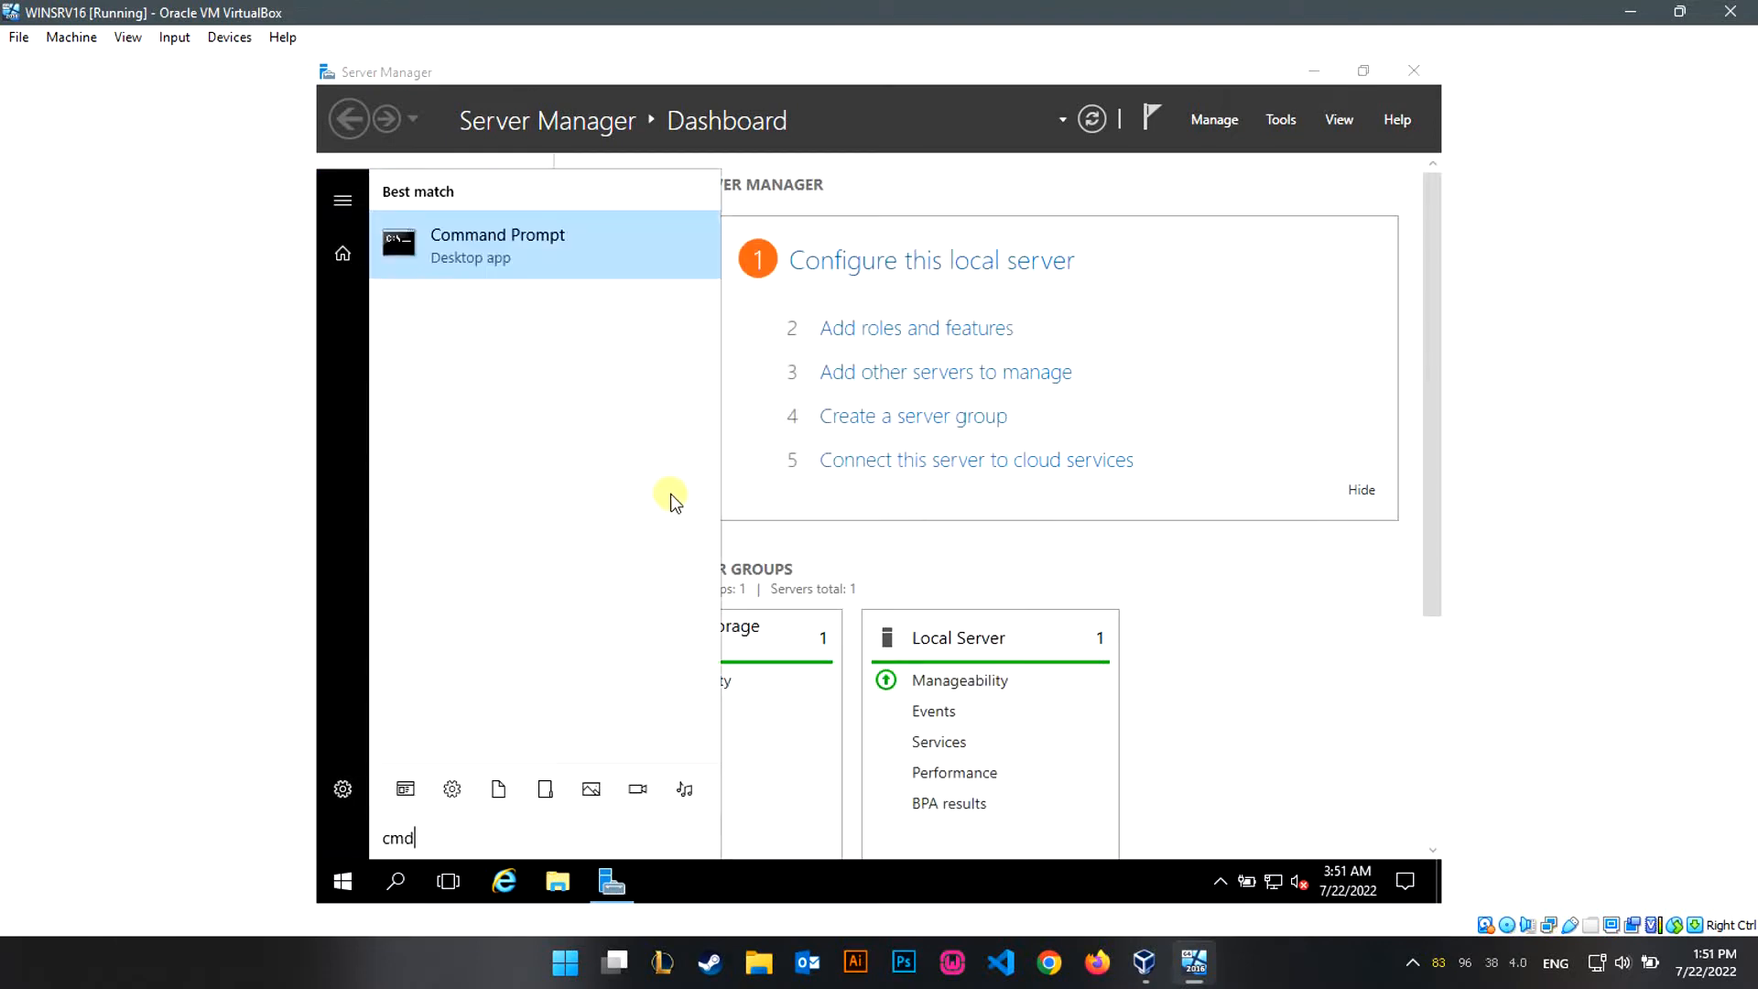
pyautogui.rightClick(547, 275)
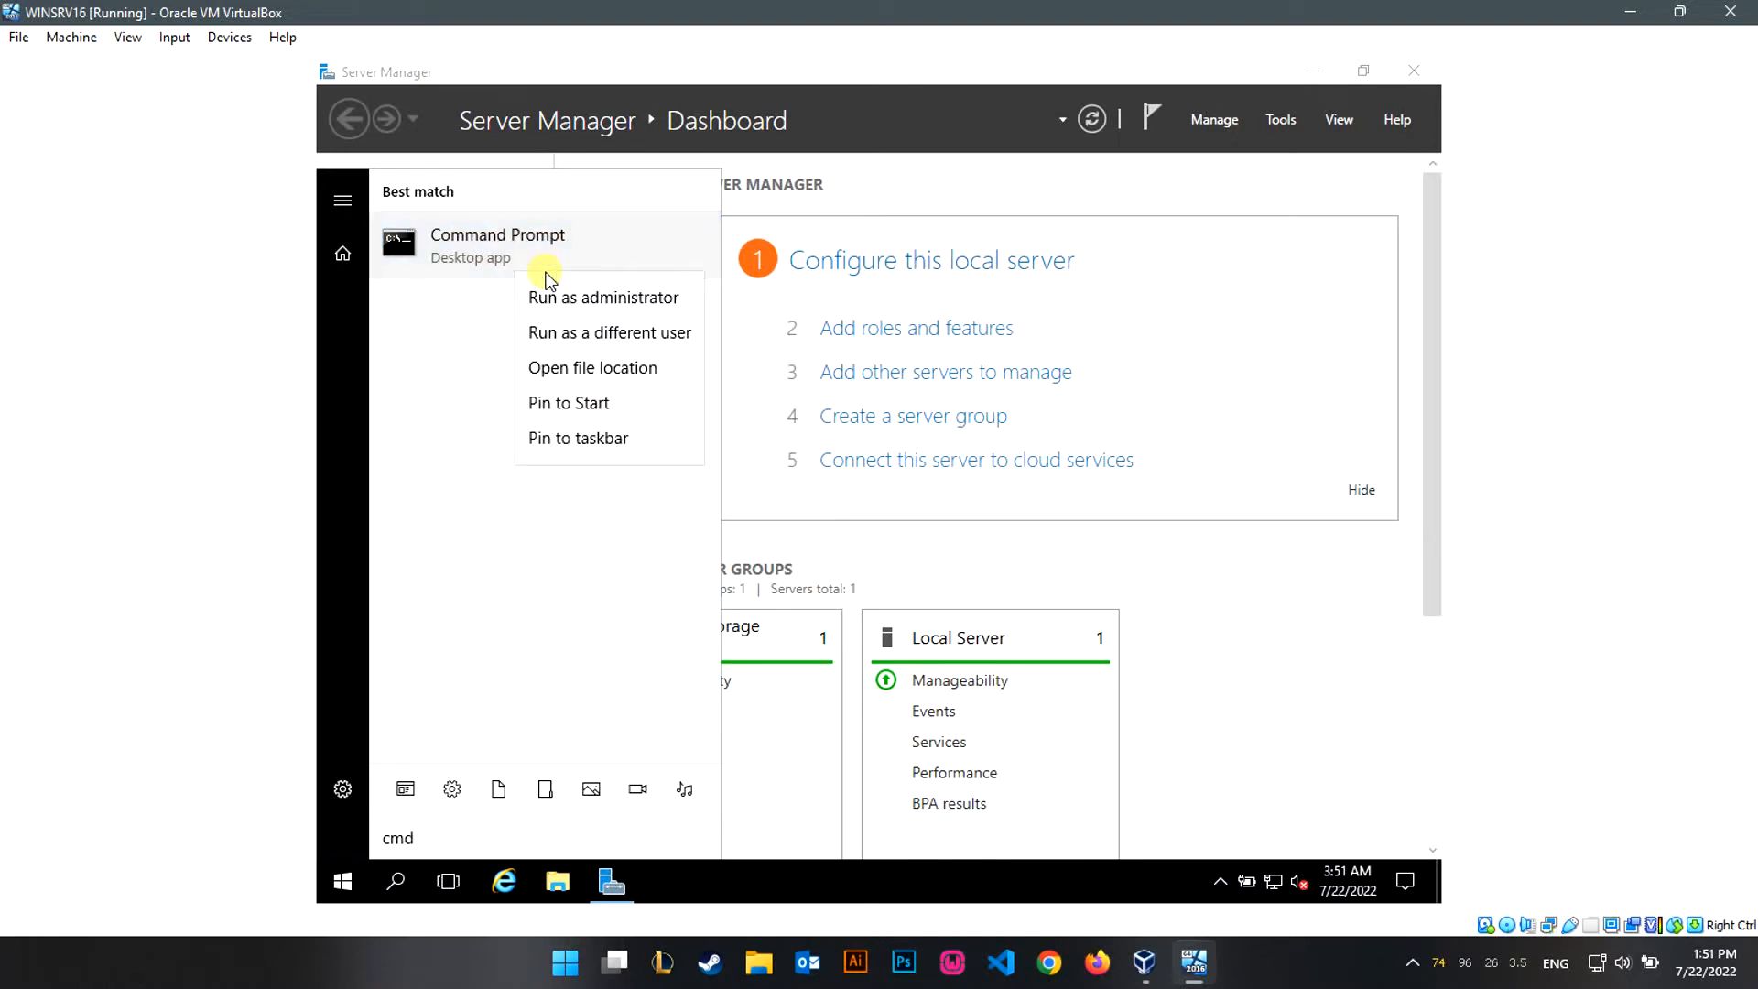
pyautogui.click(582, 402)
pyautogui.click(1210, 677)
pyautogui.press('super')
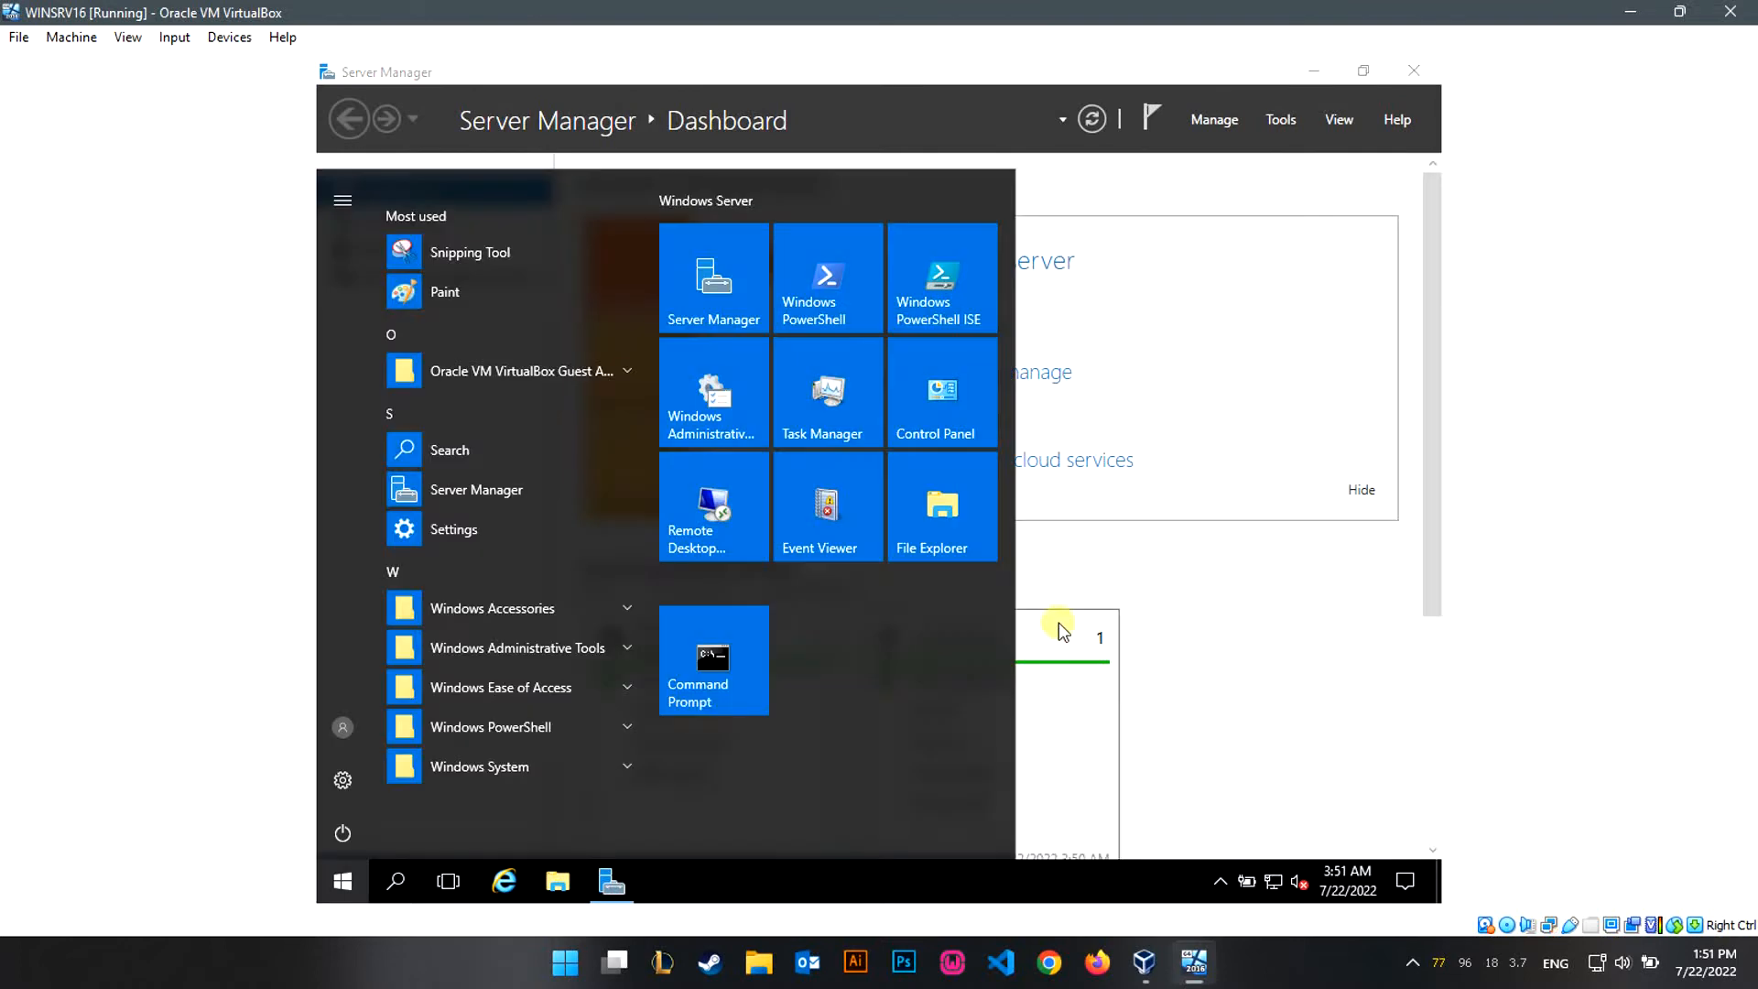
pyautogui.click(725, 651)
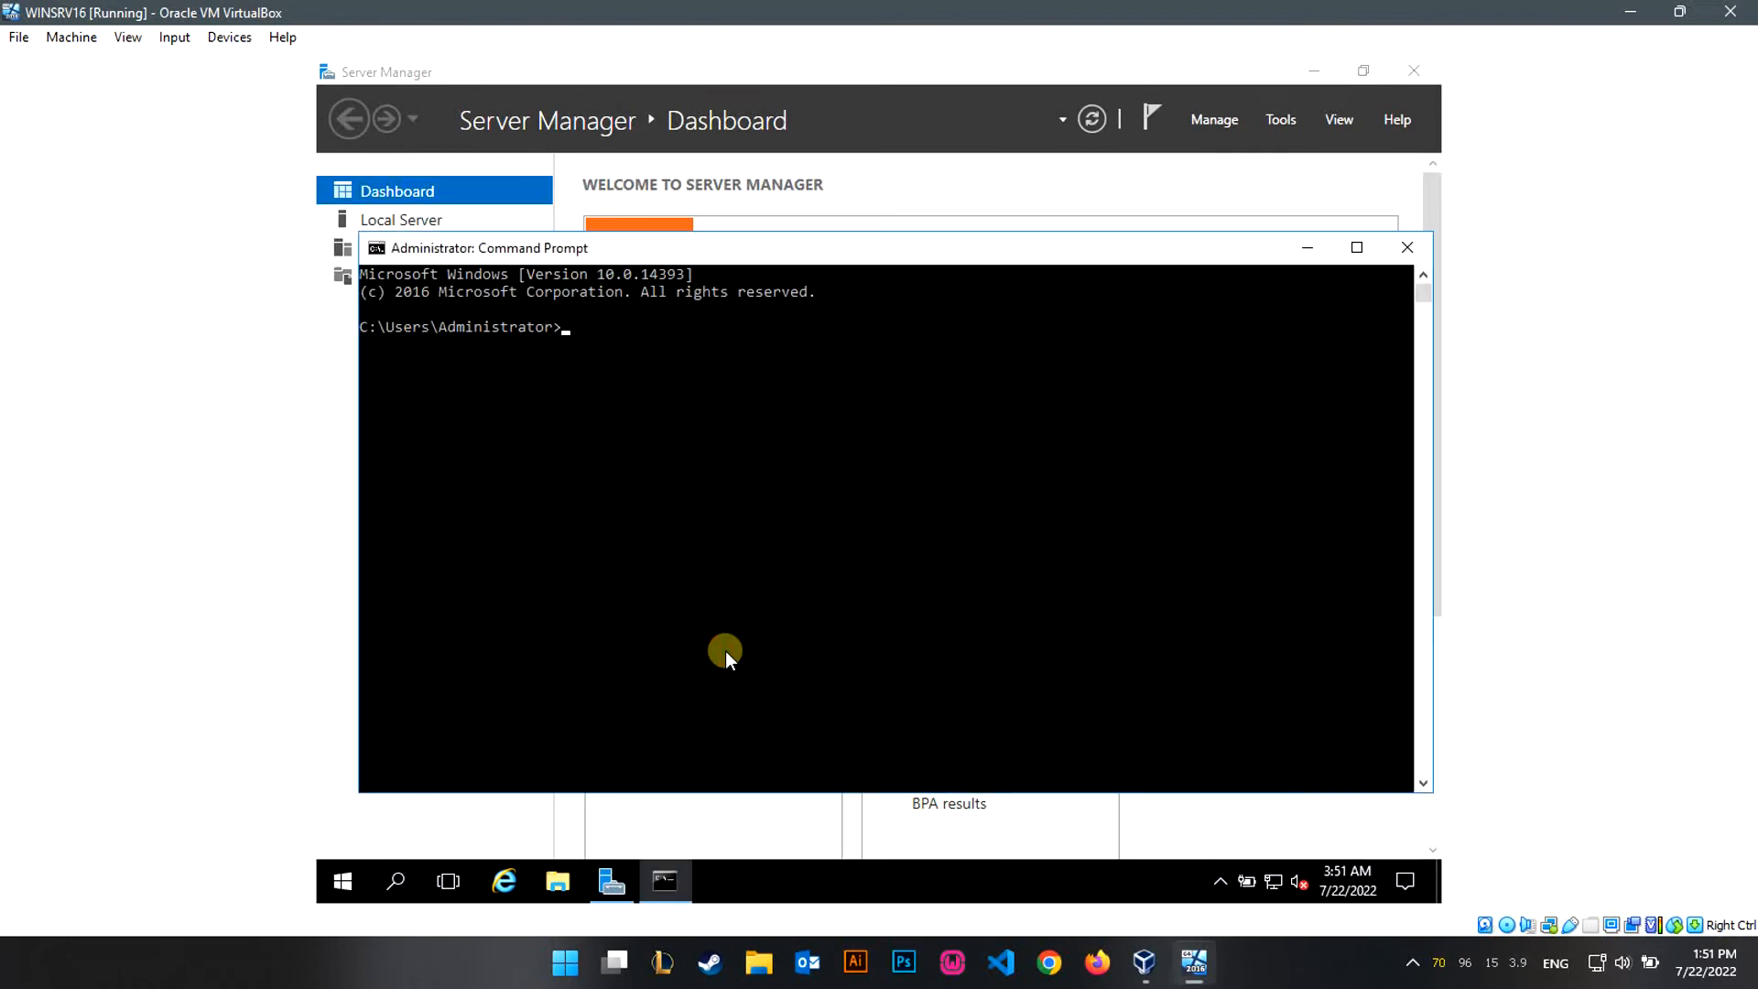
# Run ipconfig /all, mark IPv4 192.168.100.4, gateway 192.168.100.1, DHCP 192.168.100.3, then close the console.
pyautogui.write('ipconfig /all')
pyautogui.press('Return')
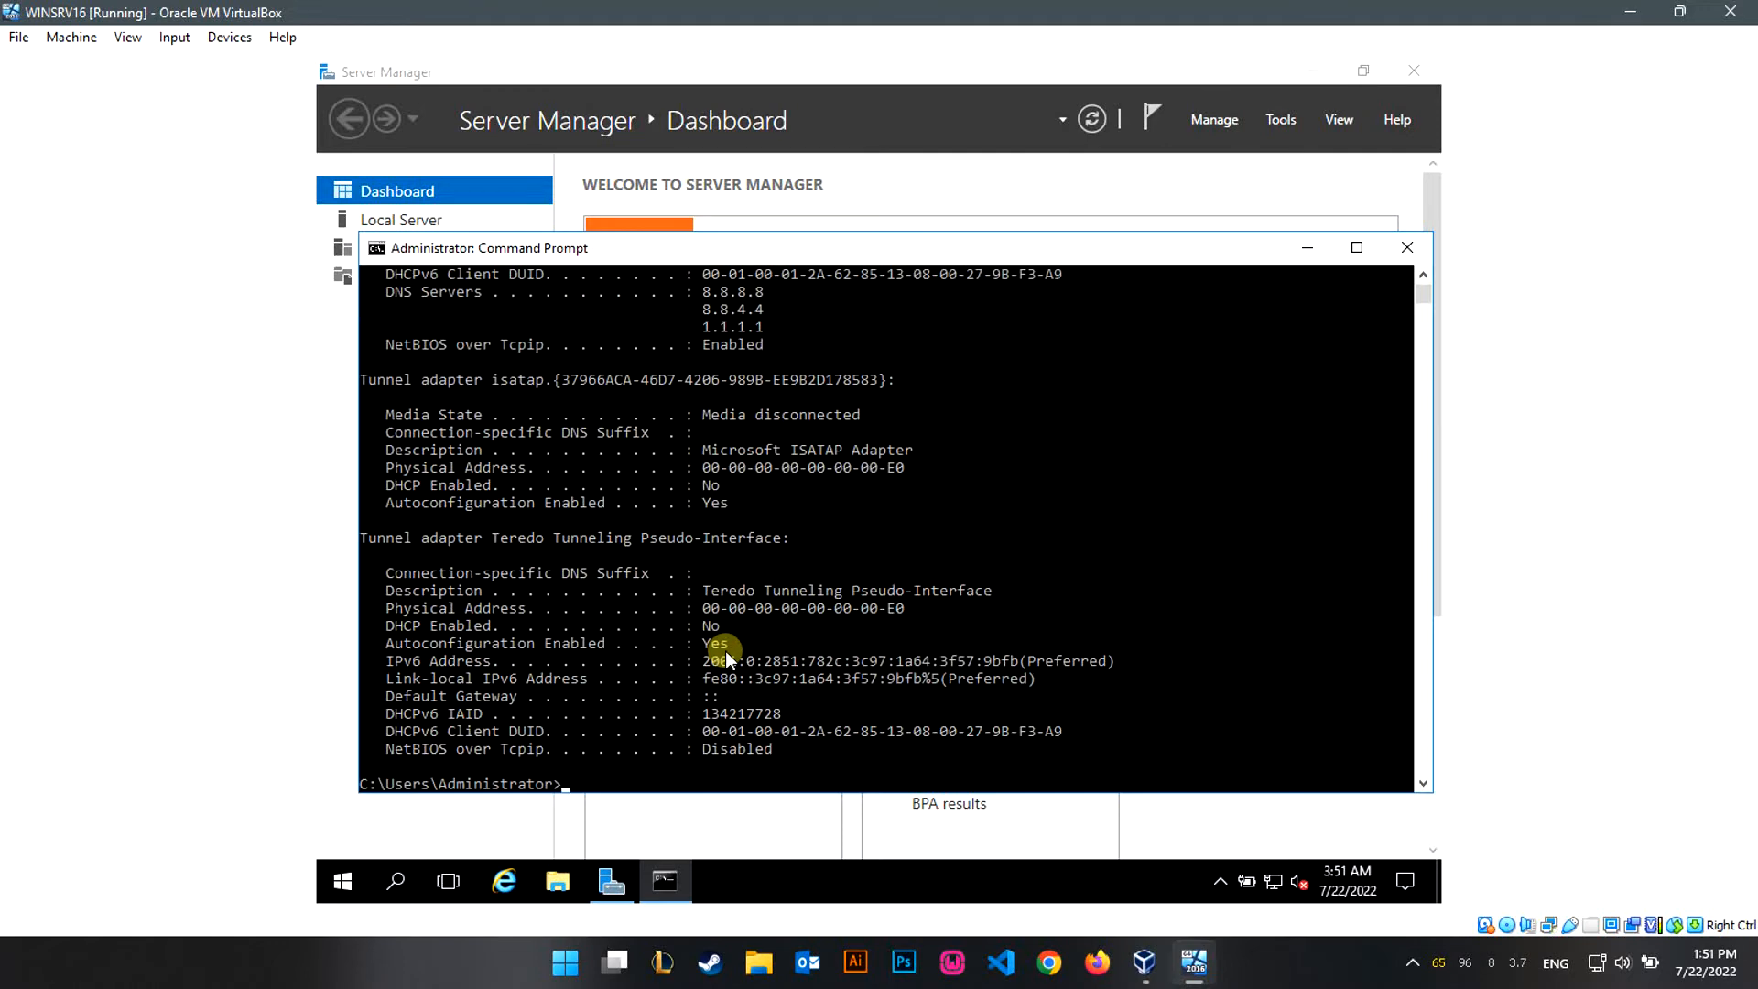
pyautogui.scroll(5, 696, 650)
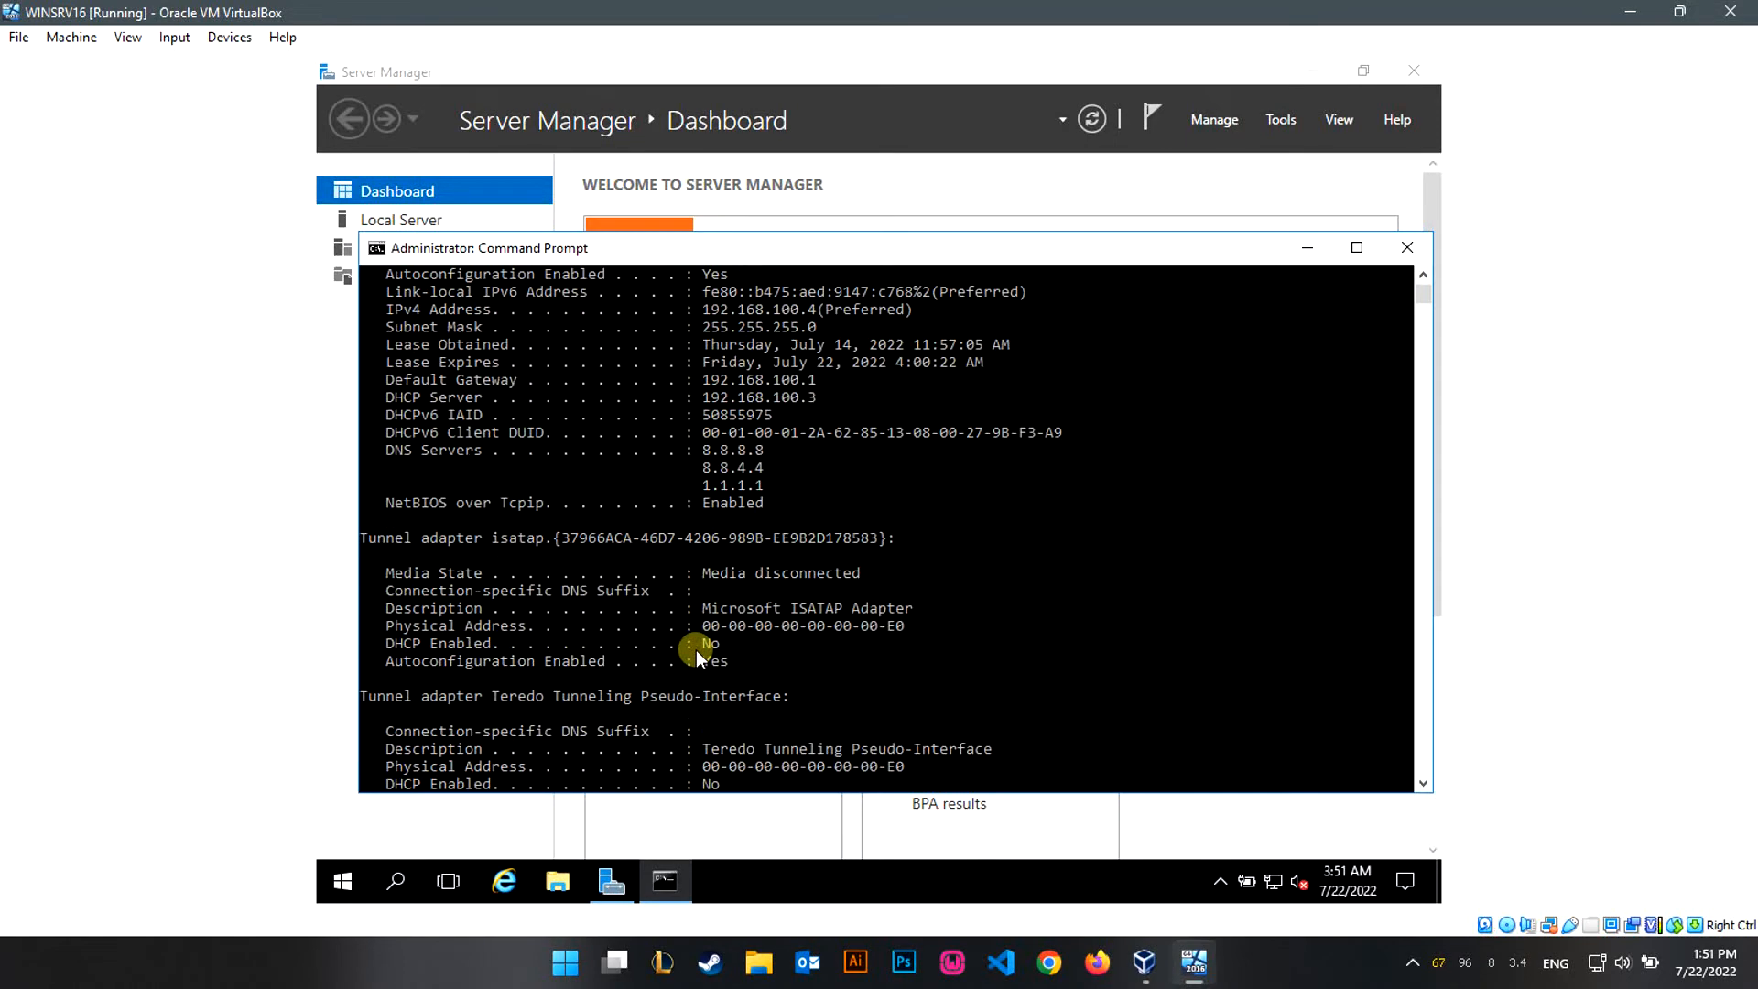
pyautogui.scroll(1, 696, 650)
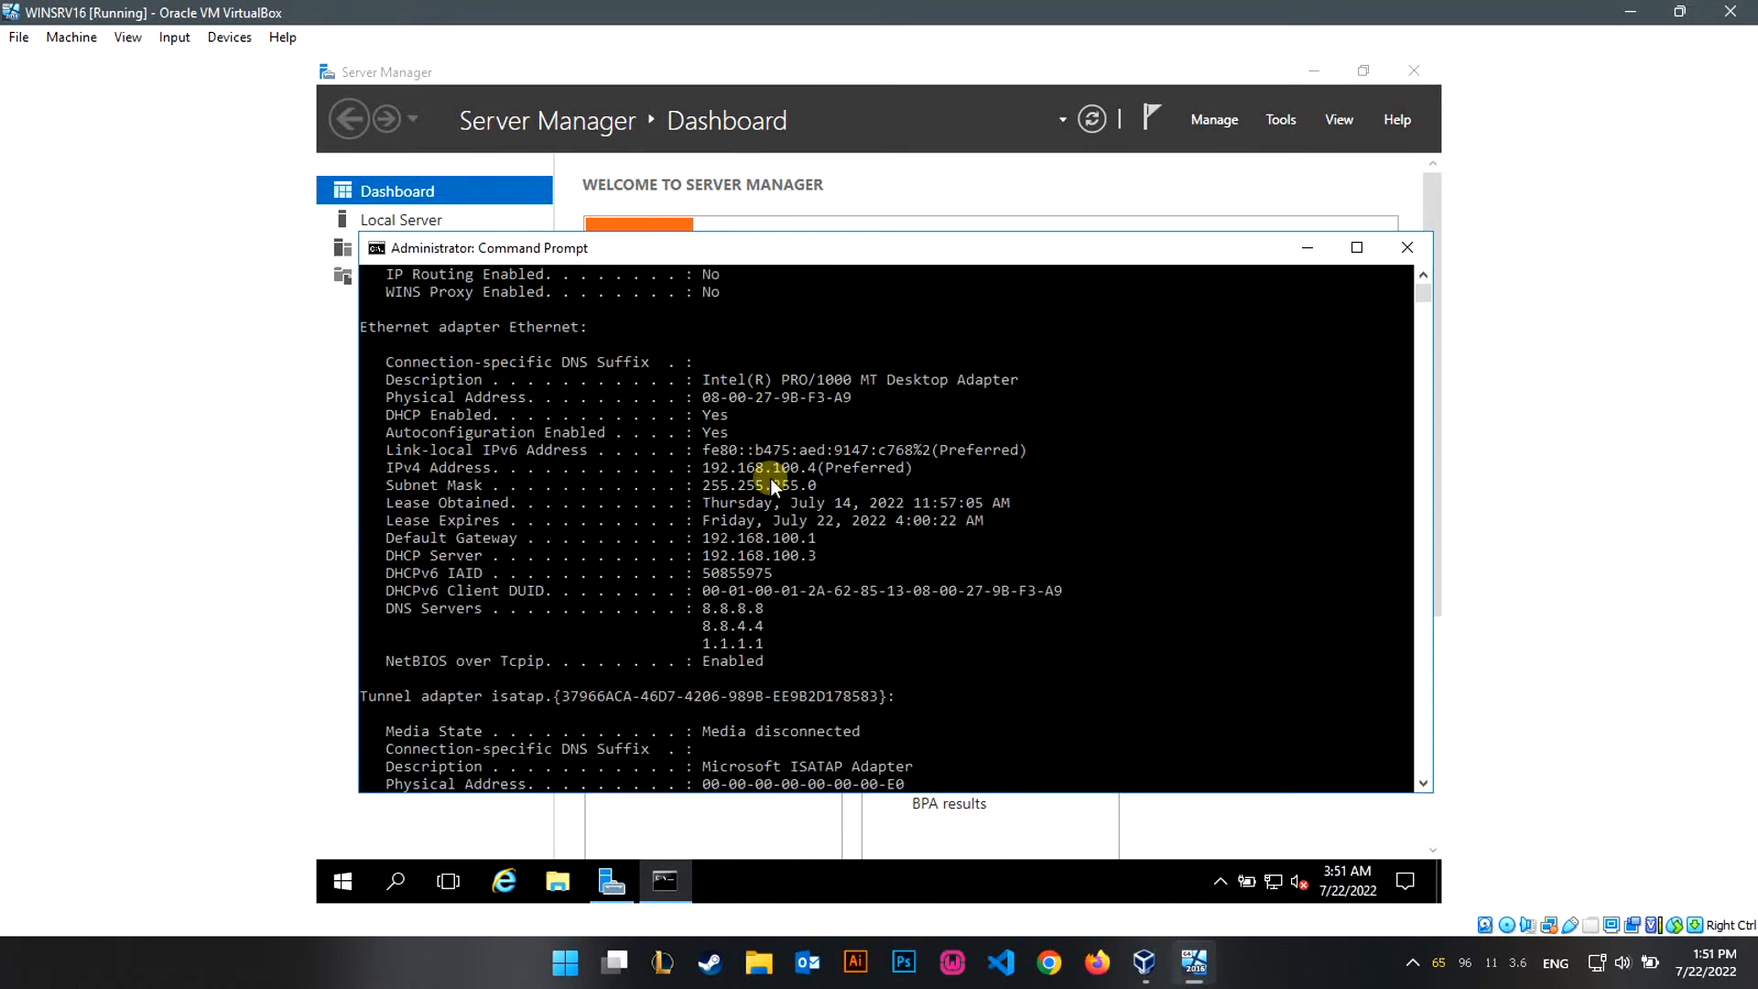
pyautogui.moveTo(703, 469); pyautogui.dragTo(828, 467)
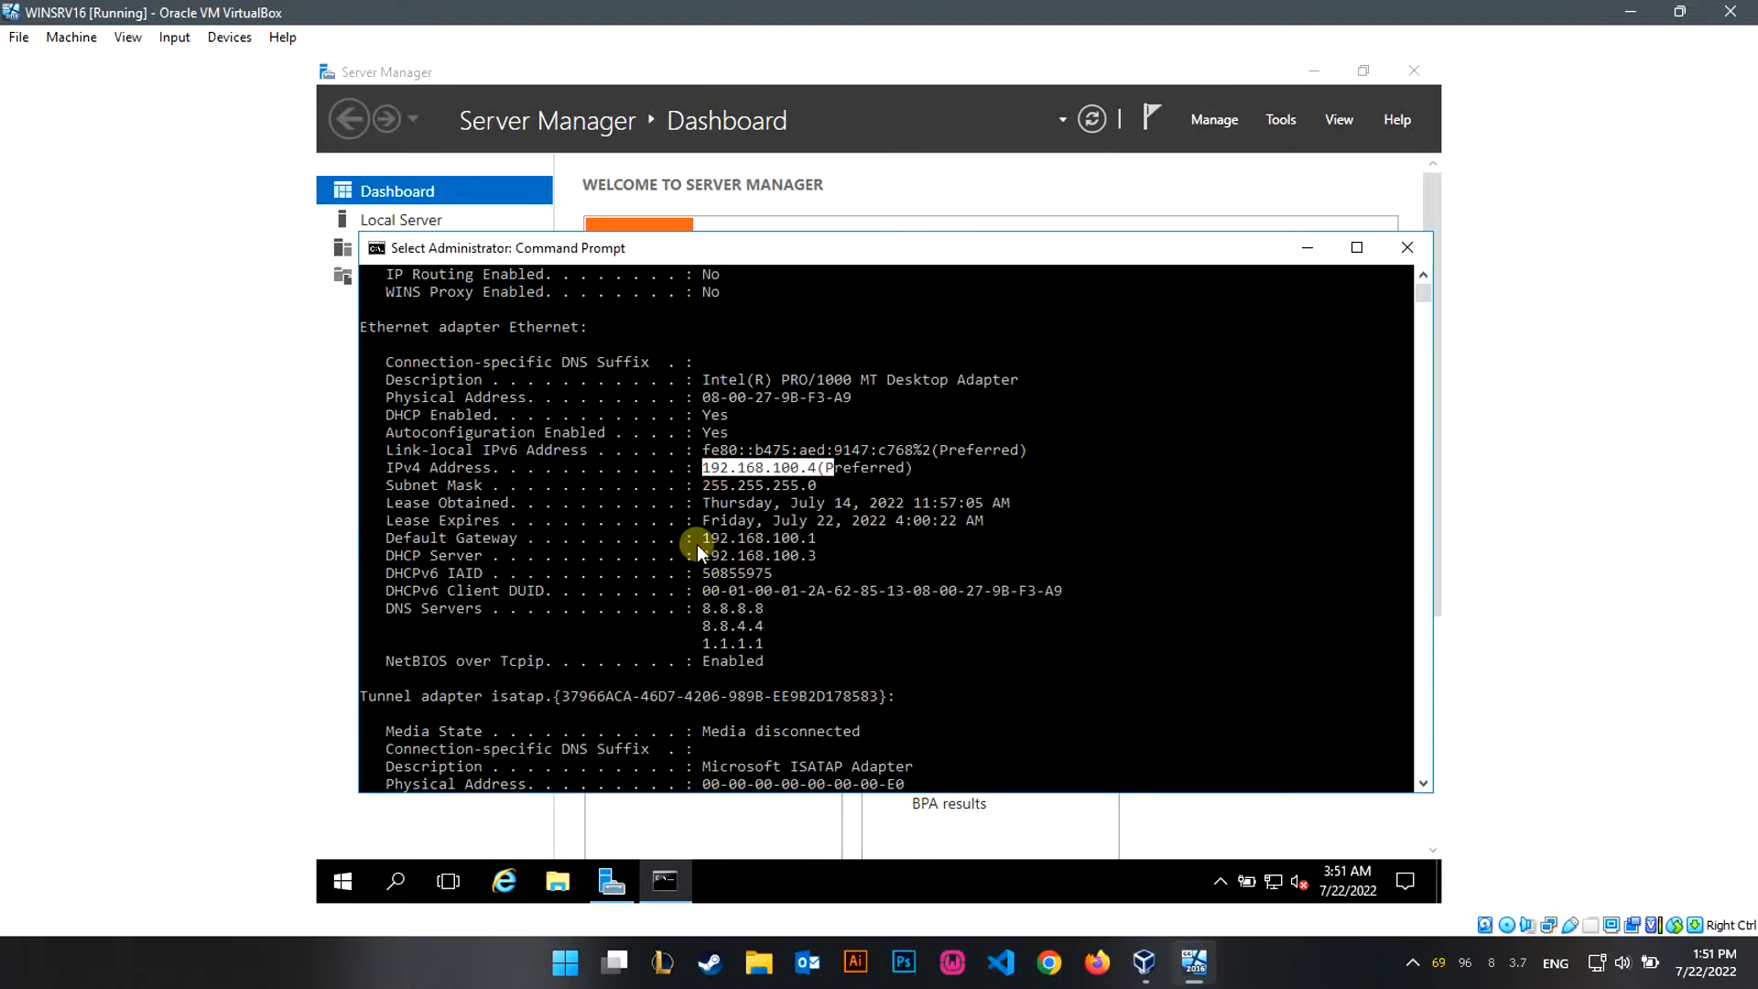
pyautogui.moveTo(701, 540); pyautogui.dragTo(822, 540)
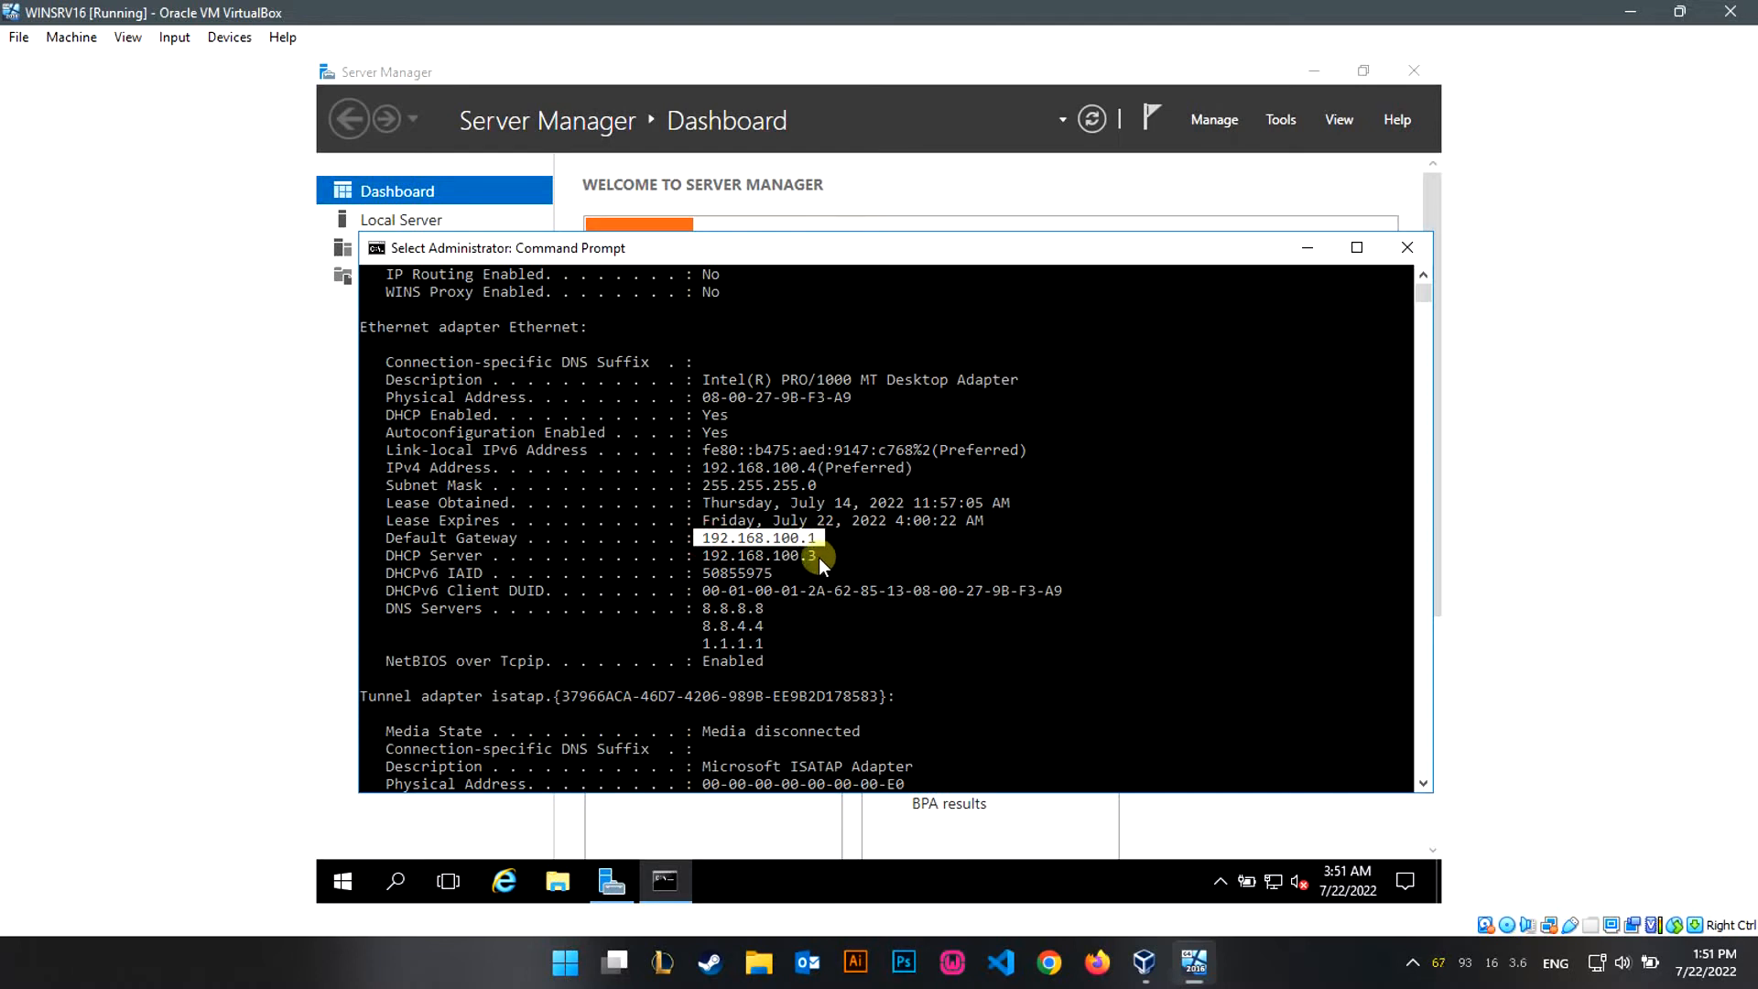
pyautogui.moveTo(818, 557); pyautogui.dragTo(695, 558)
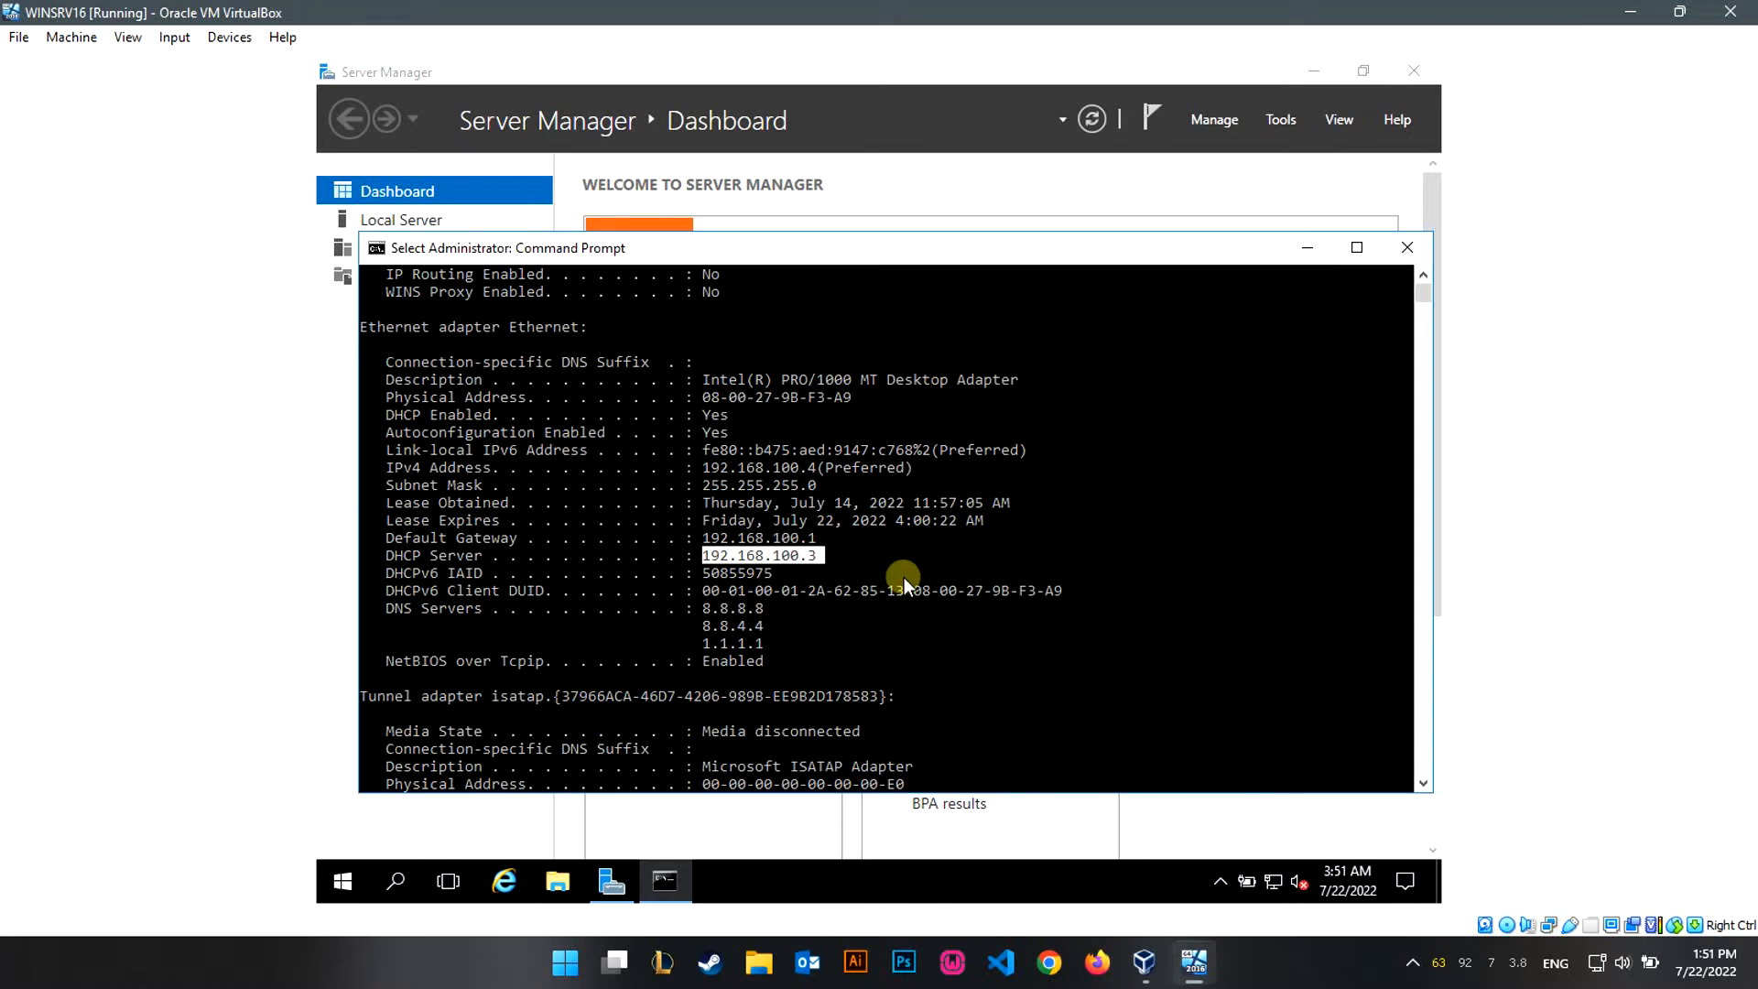
pyautogui.click(1407, 248)
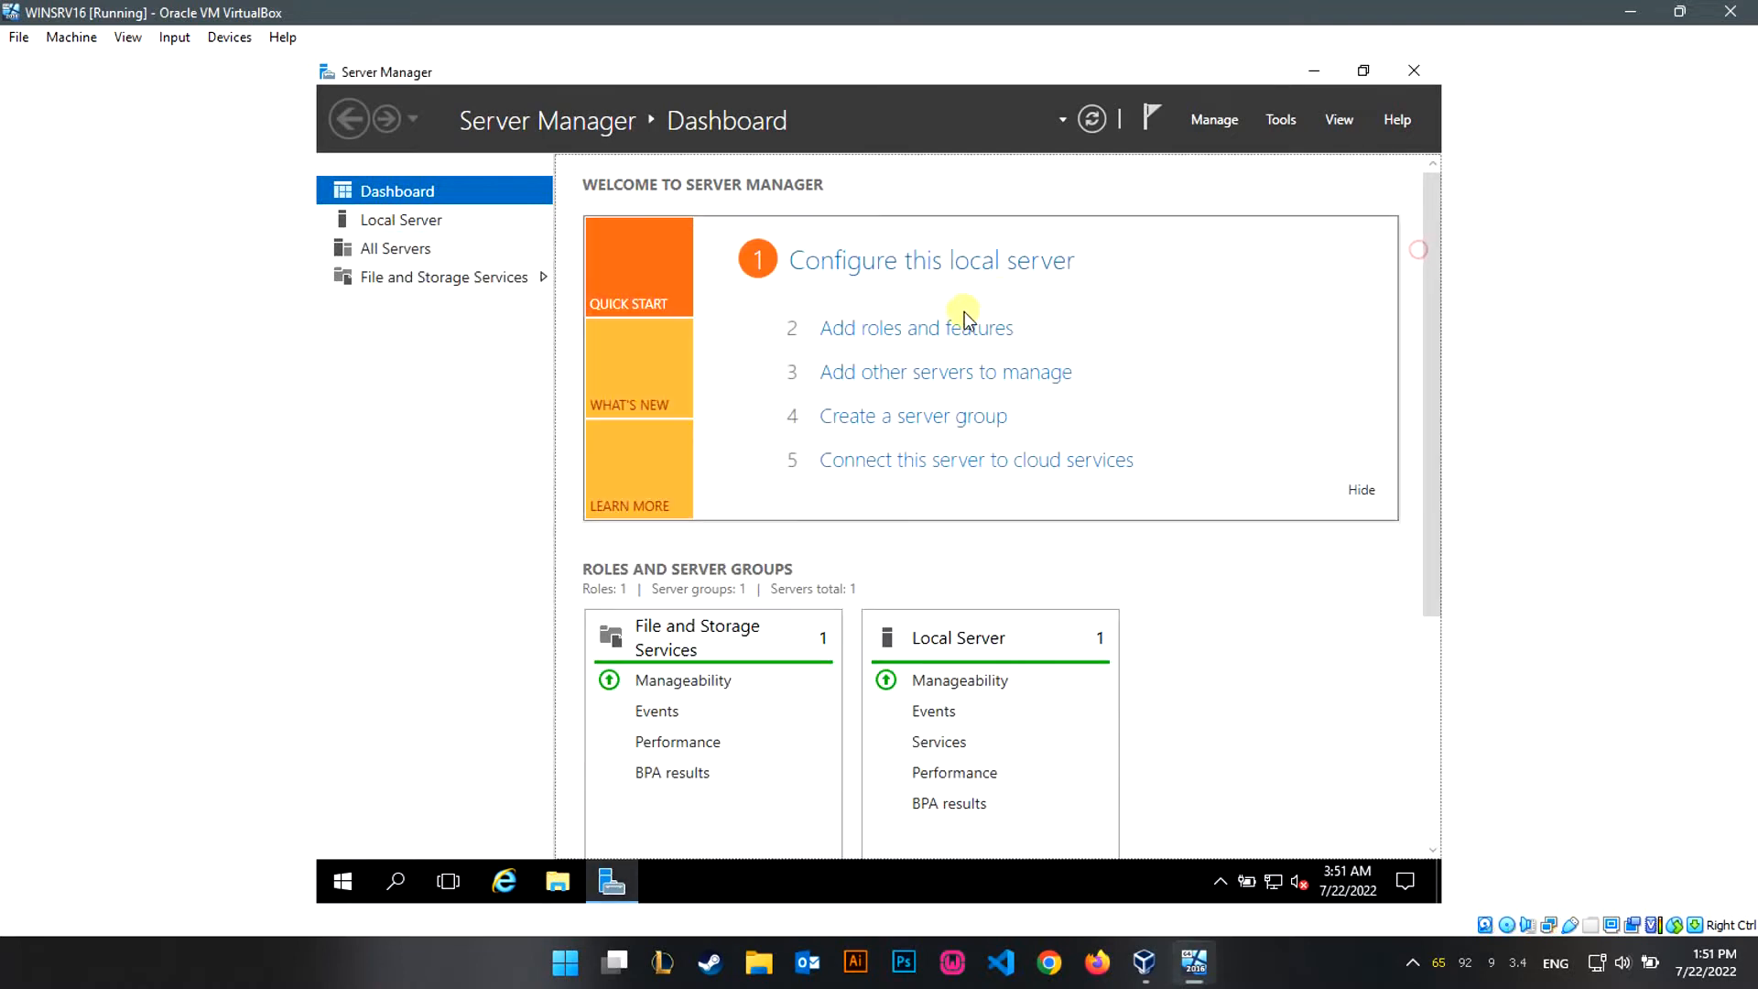
# Rename the computer to DC1 from Local Server properties and choose Restart Later.
pyautogui.click(462, 225)
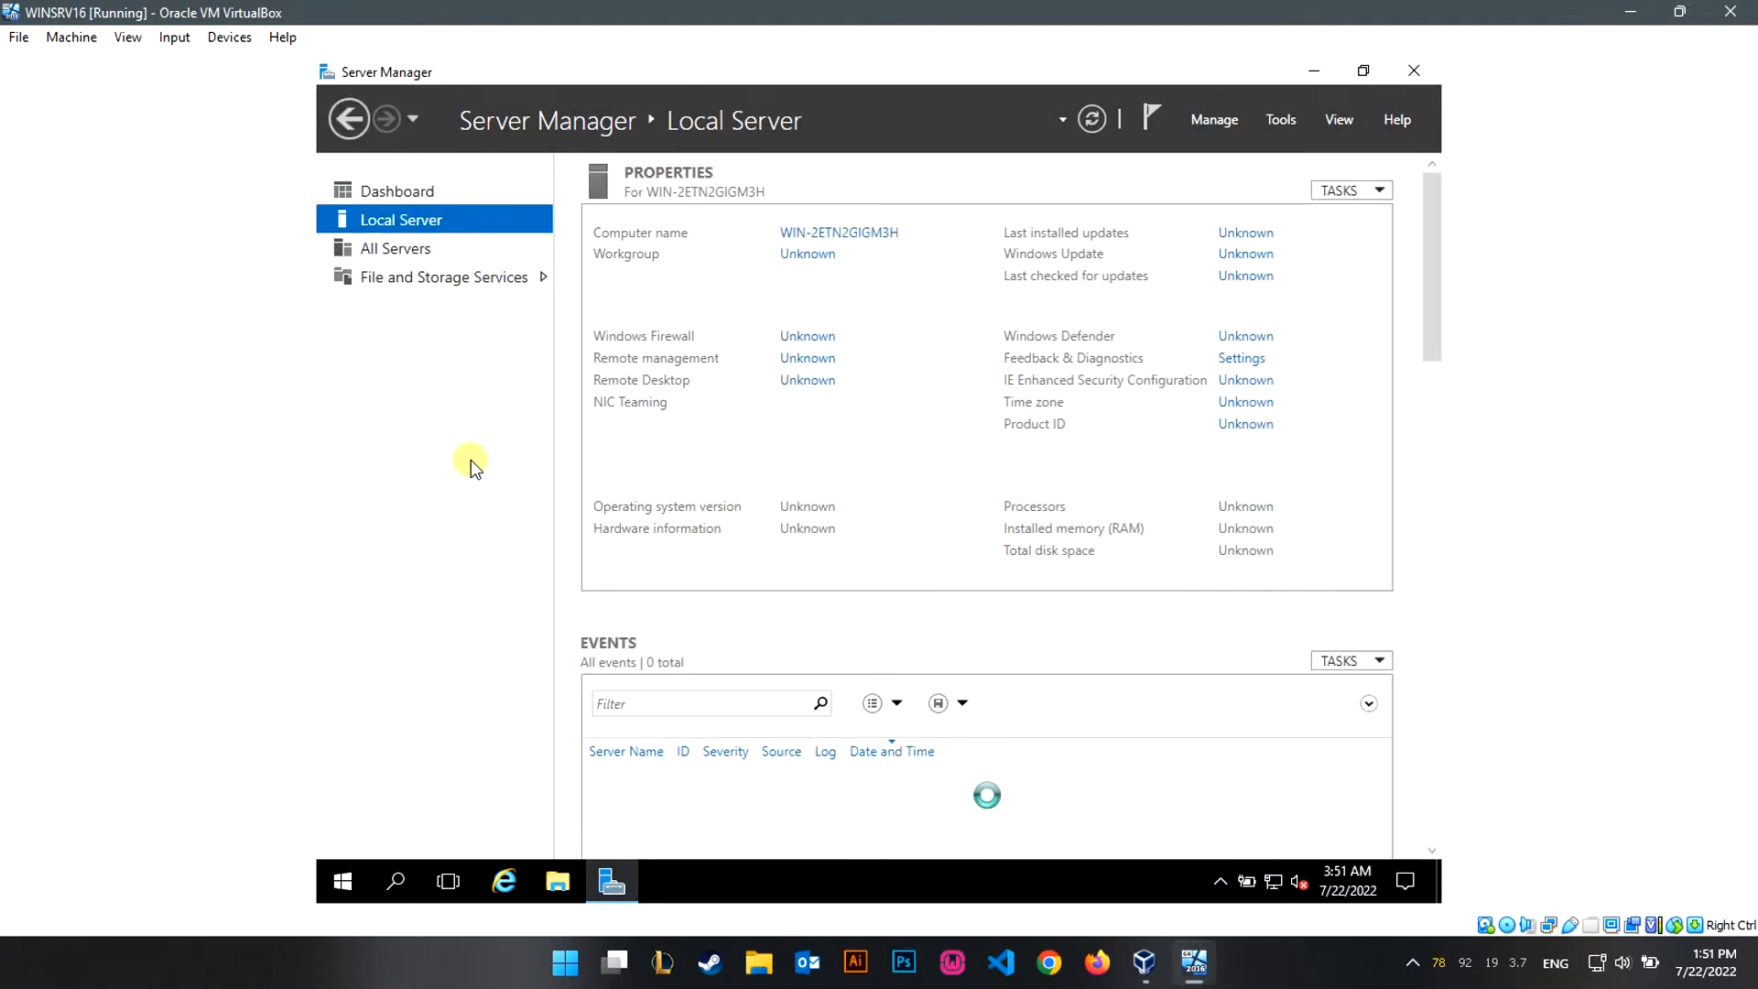
pyautogui.click(874, 237)
pyautogui.click(723, 354)
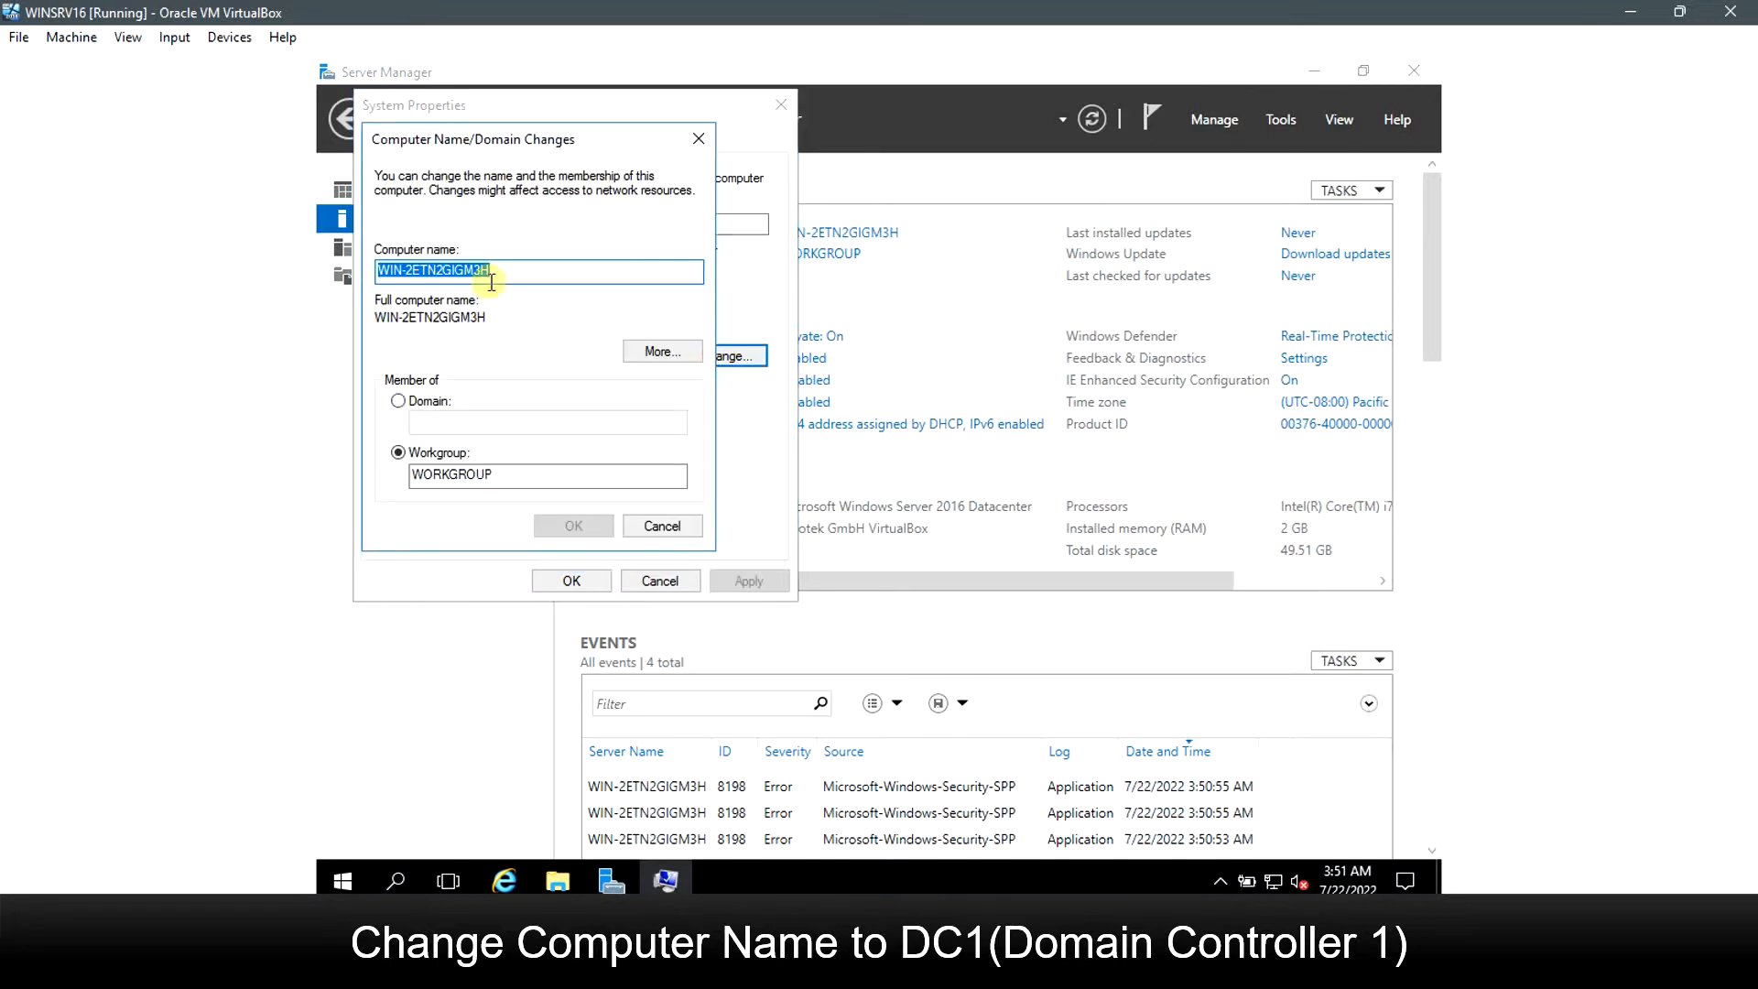
pyautogui.write('D')
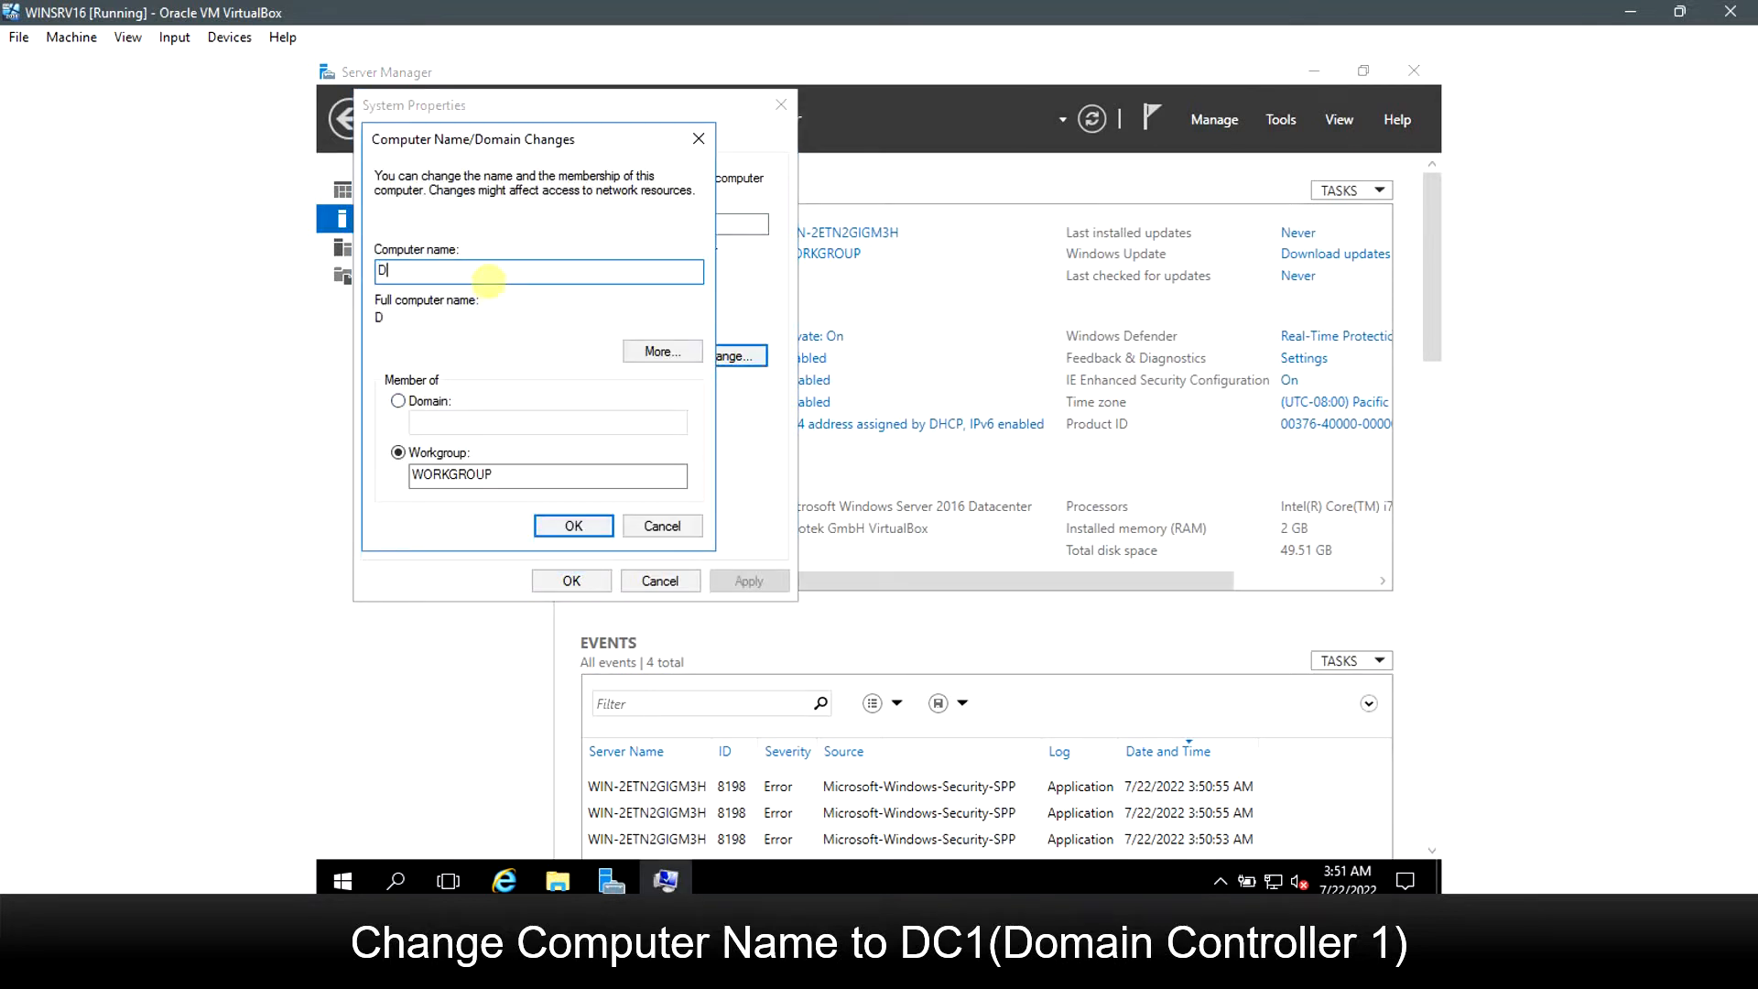
pyautogui.write('C1')
pyautogui.click(576, 529)
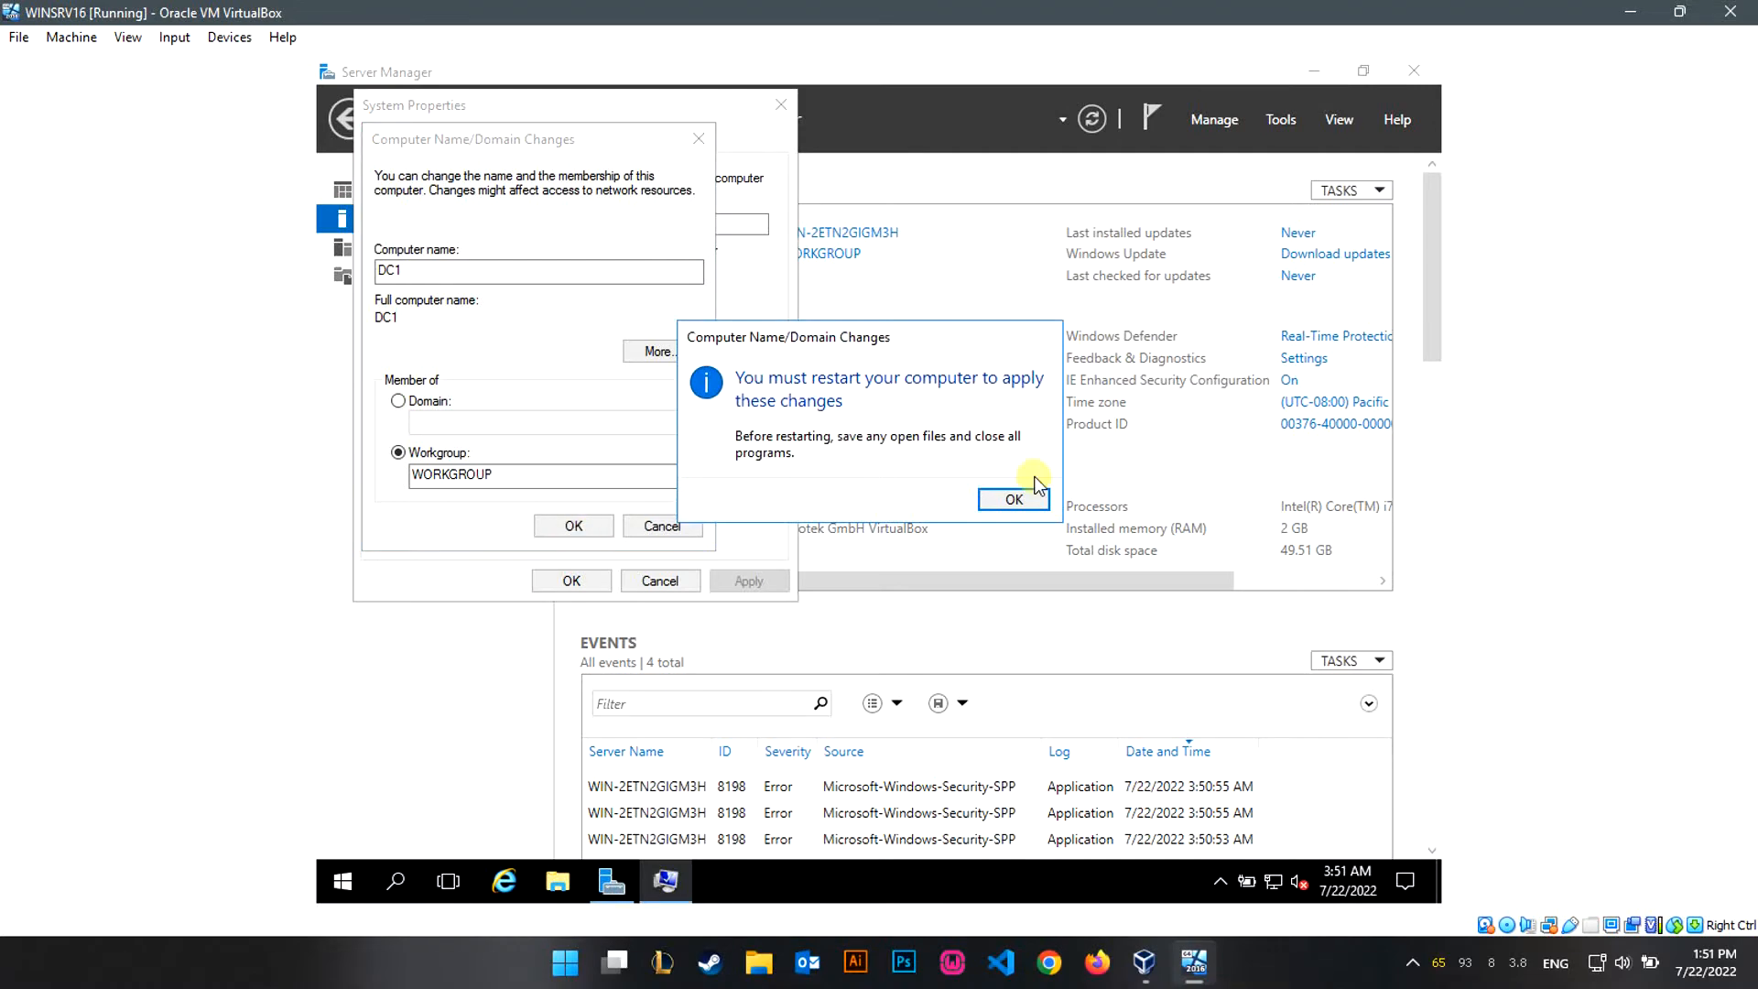
pyautogui.click(1012, 495)
pyautogui.click(586, 581)
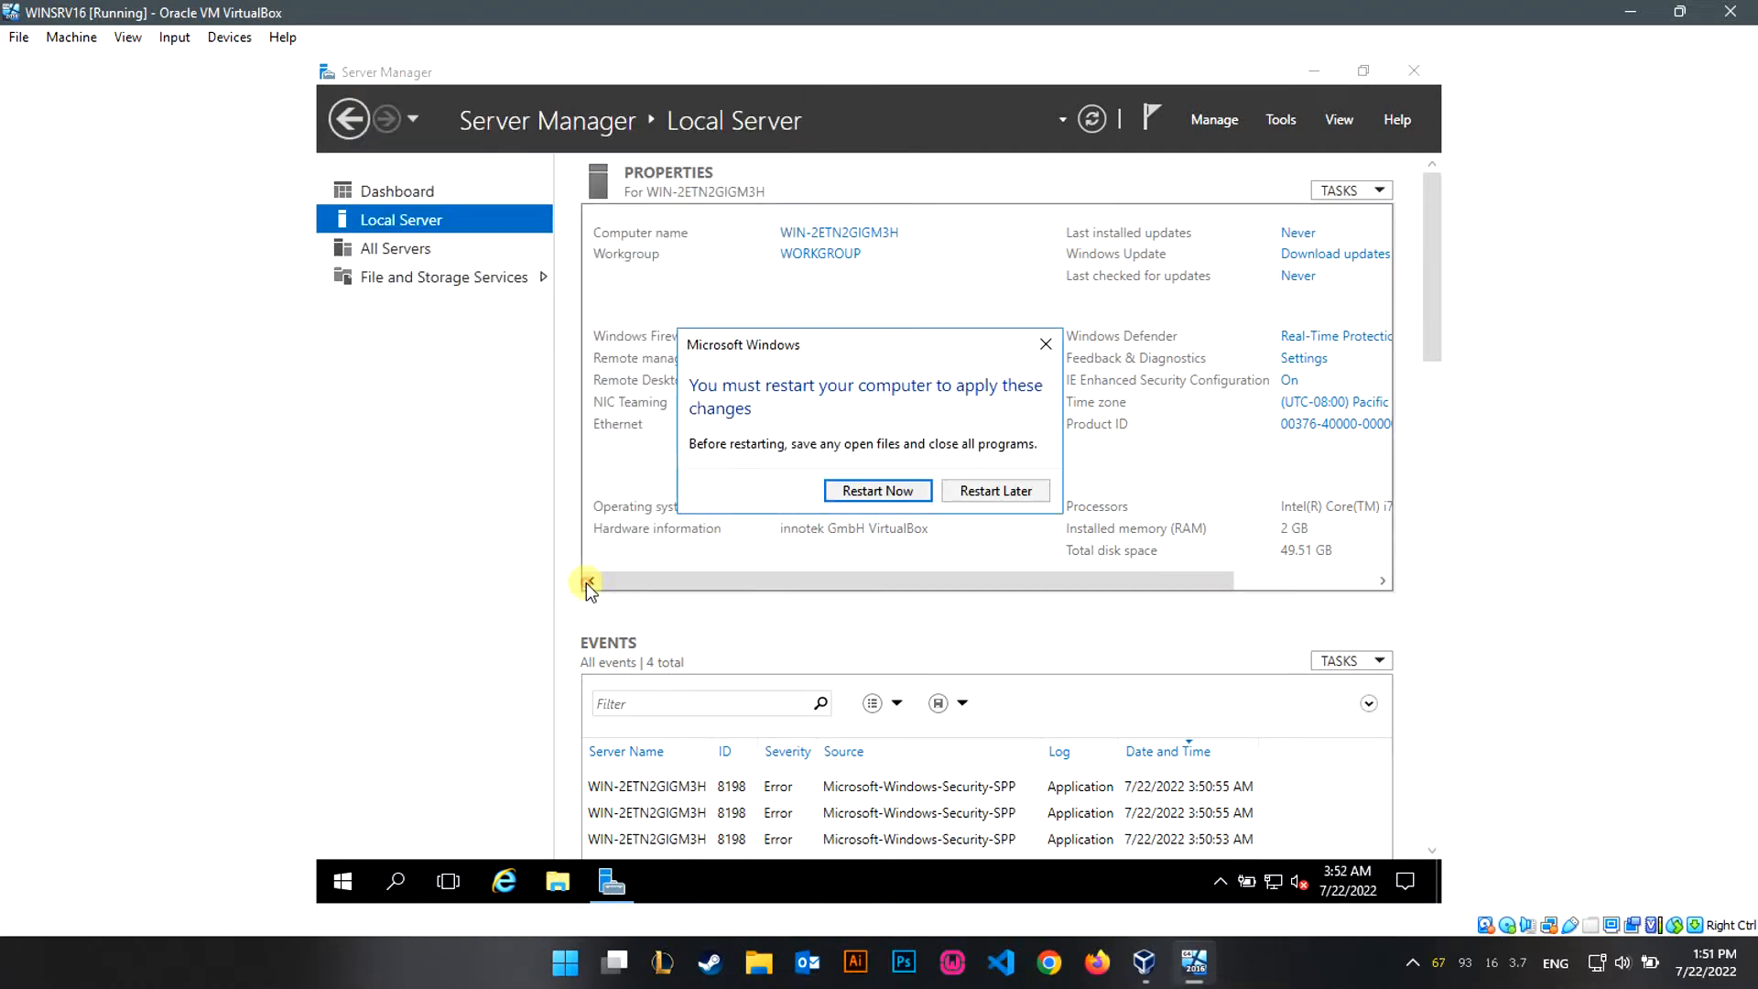
pyautogui.click(995, 490)
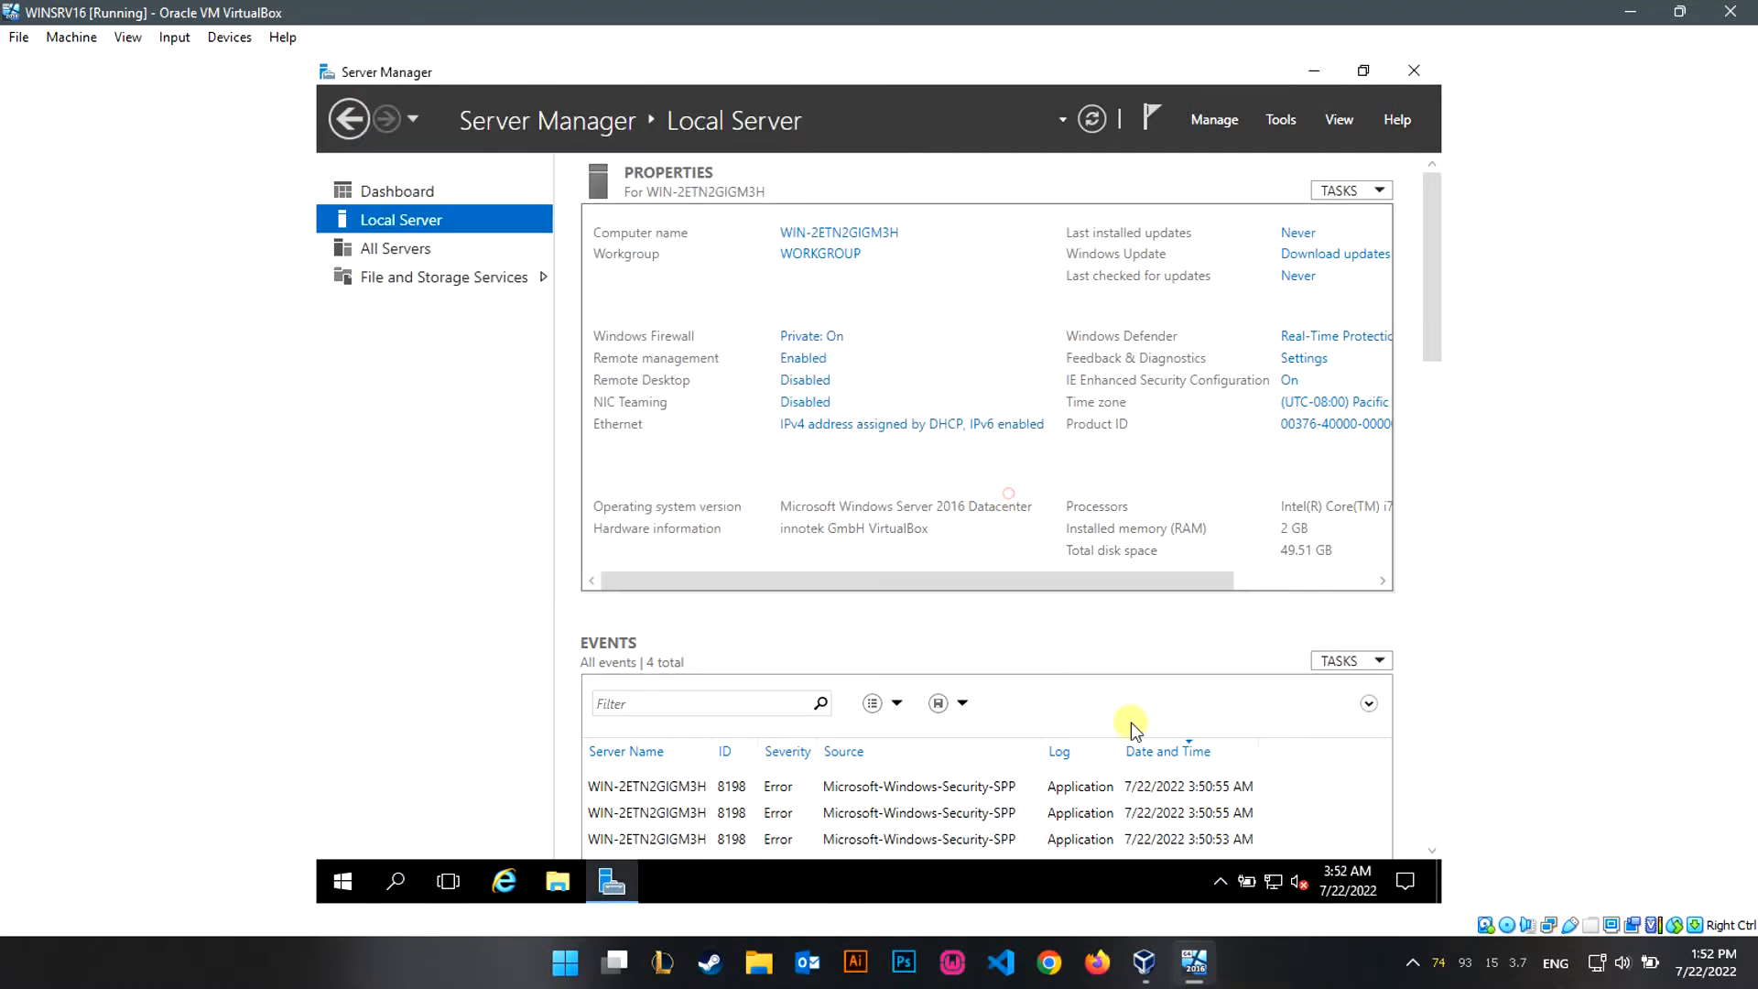
# Open the Ethernet connection's status and properties from Network and Sharing Center.
pyautogui.rightClick(1272, 881)
pyautogui.click(1284, 870)
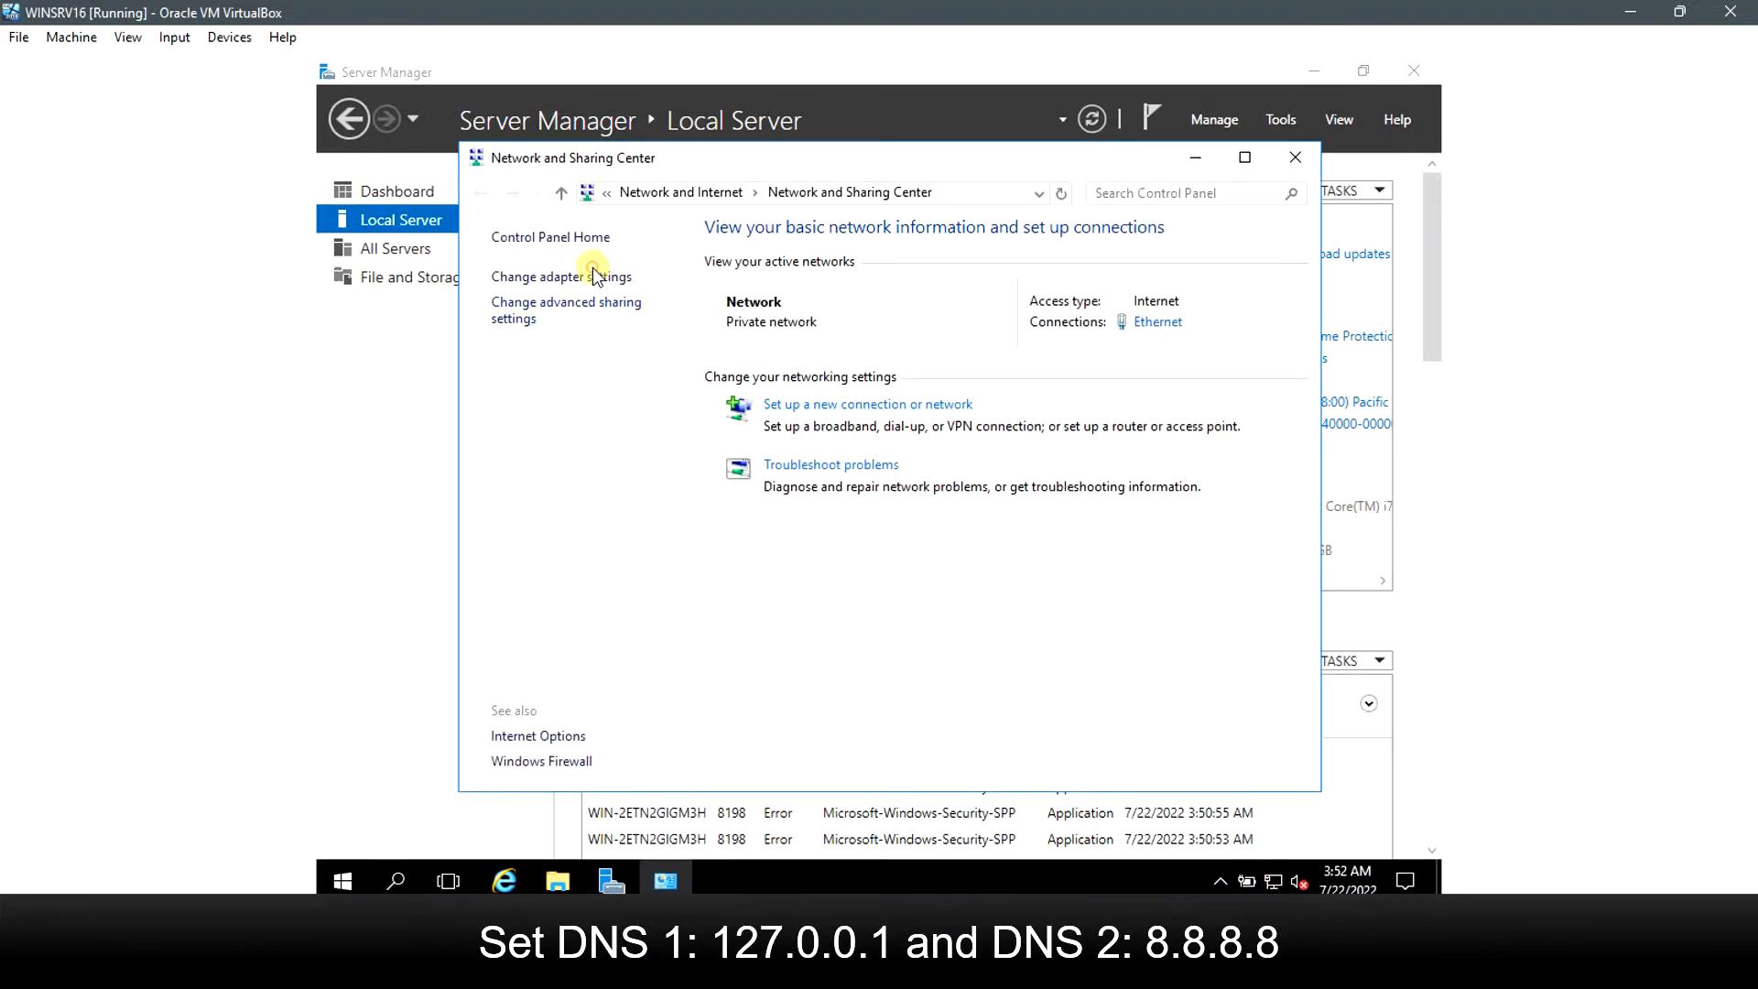
pyautogui.click(1155, 322)
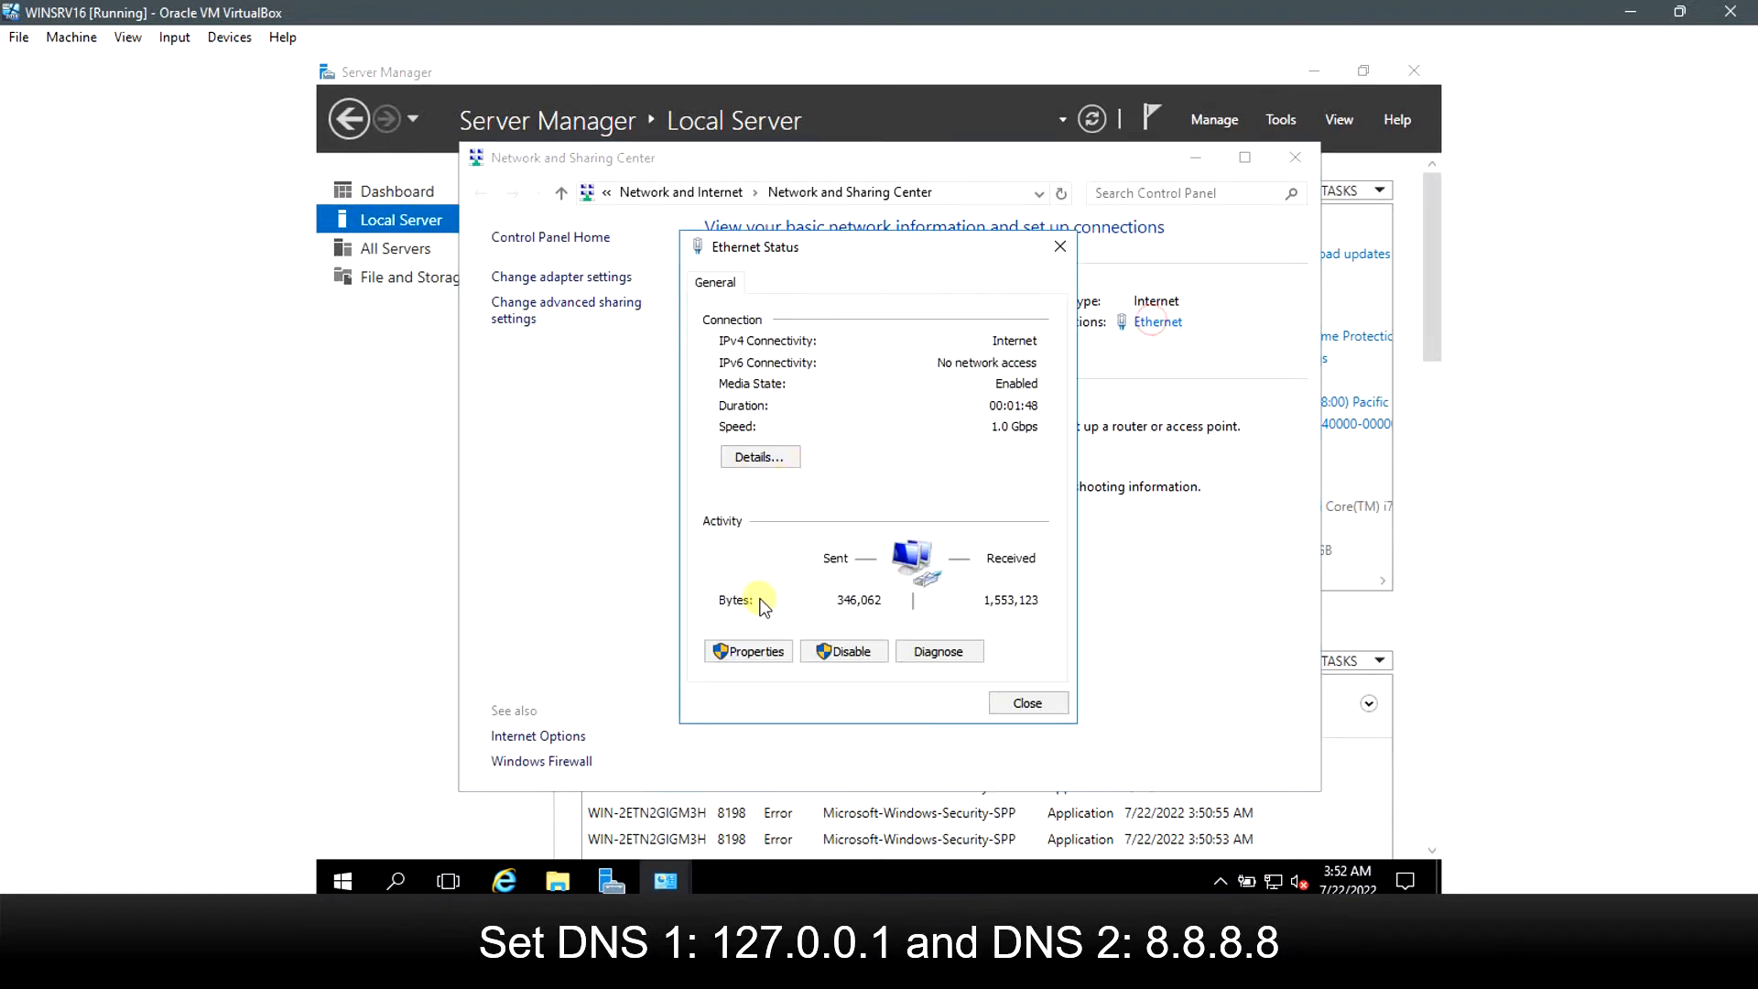
pyautogui.click(746, 645)
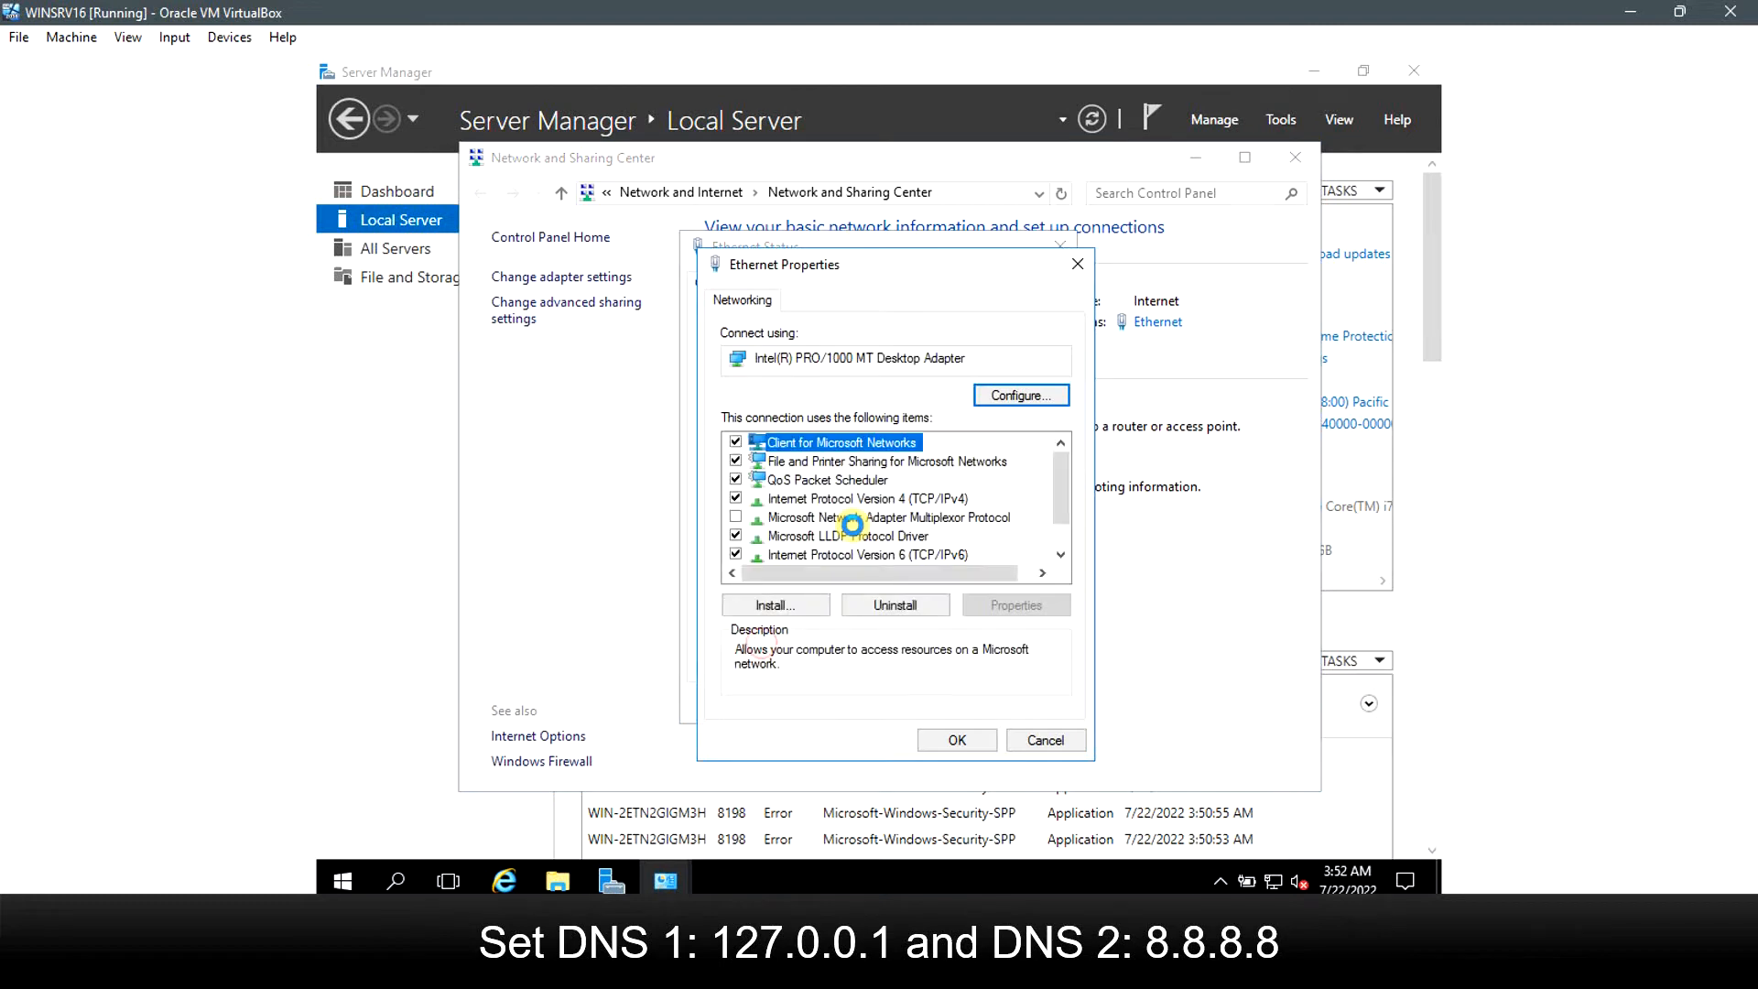
# Disable IPv6, set IPv4 DNS servers 127.0.0.1 and 8.8.8.8, then close the network windows.
pyautogui.click(734, 552)
pyautogui.doubleClick(865, 499)
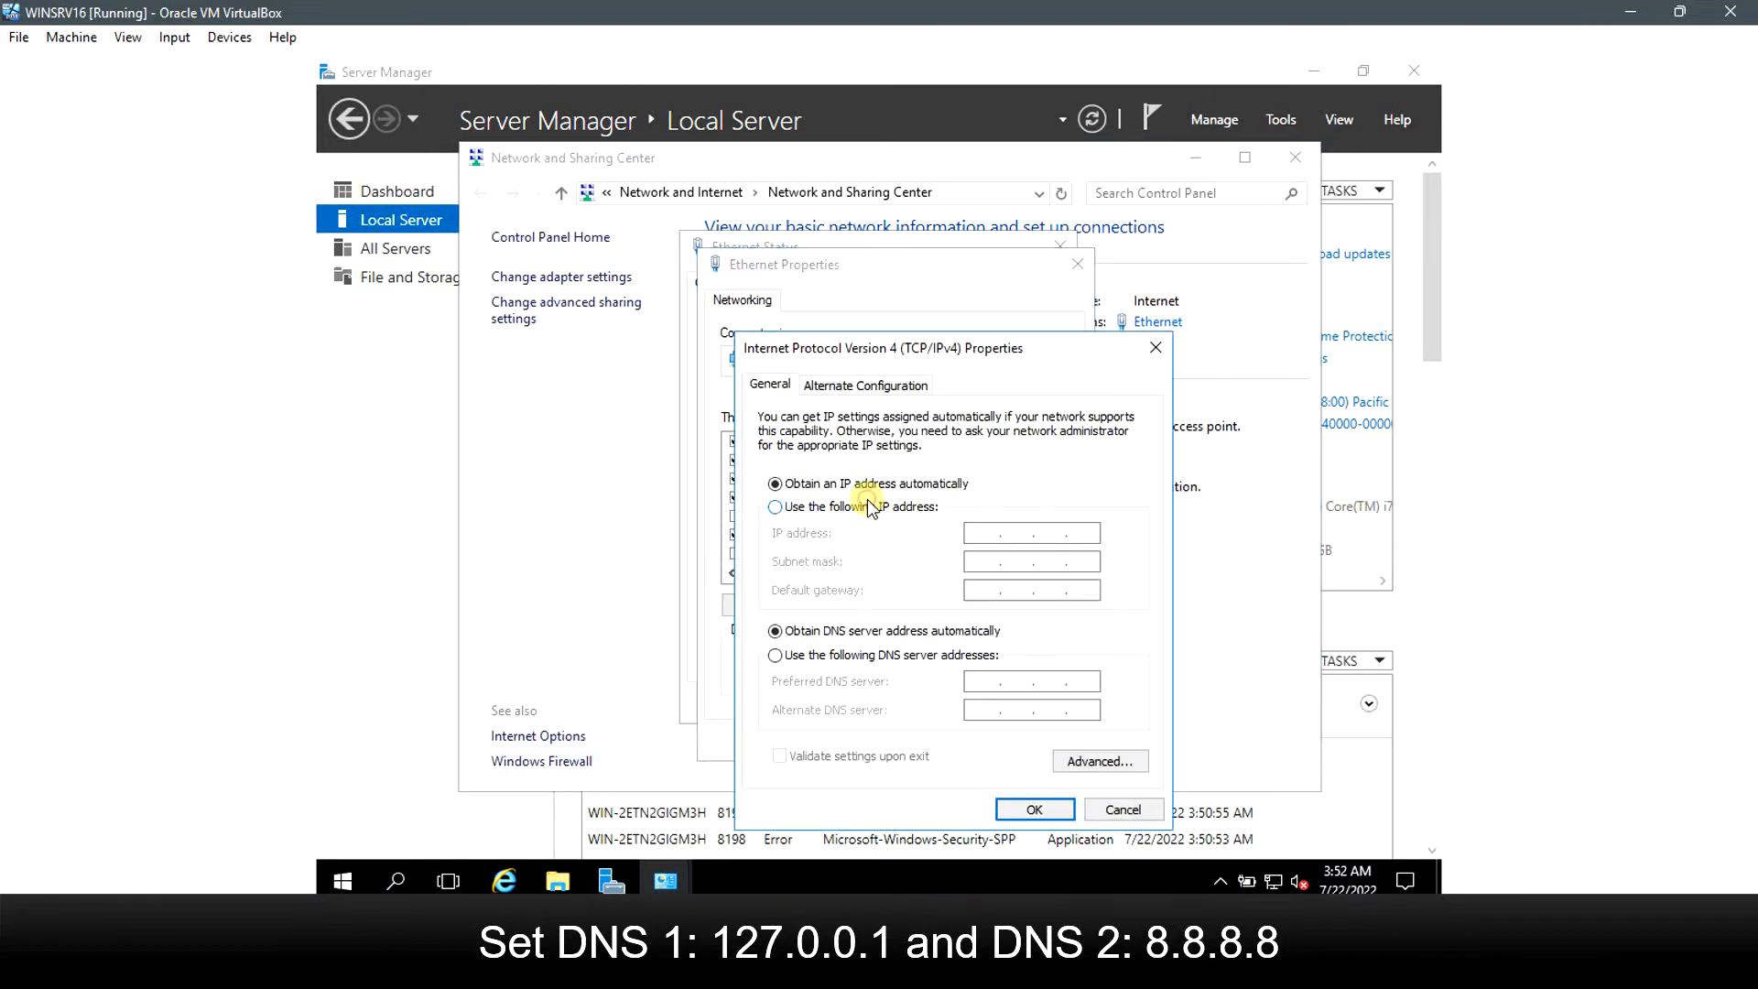
pyautogui.click(895, 656)
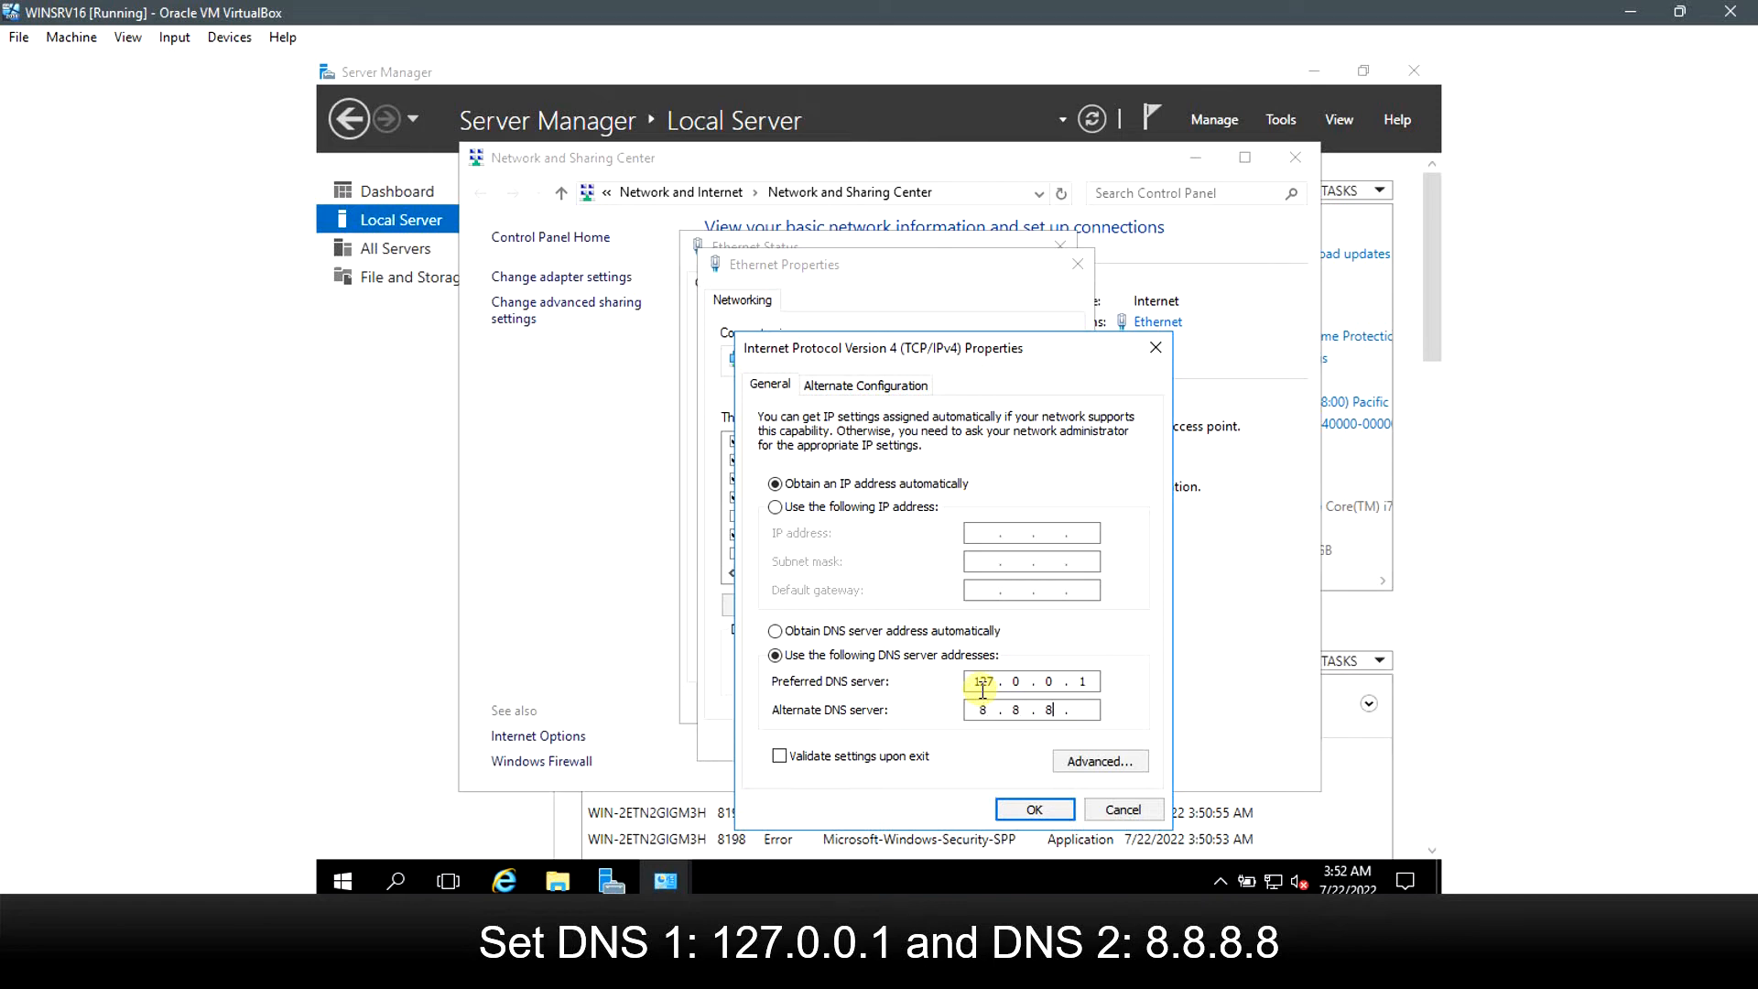
pyautogui.write('8')
pyautogui.click(1031, 807)
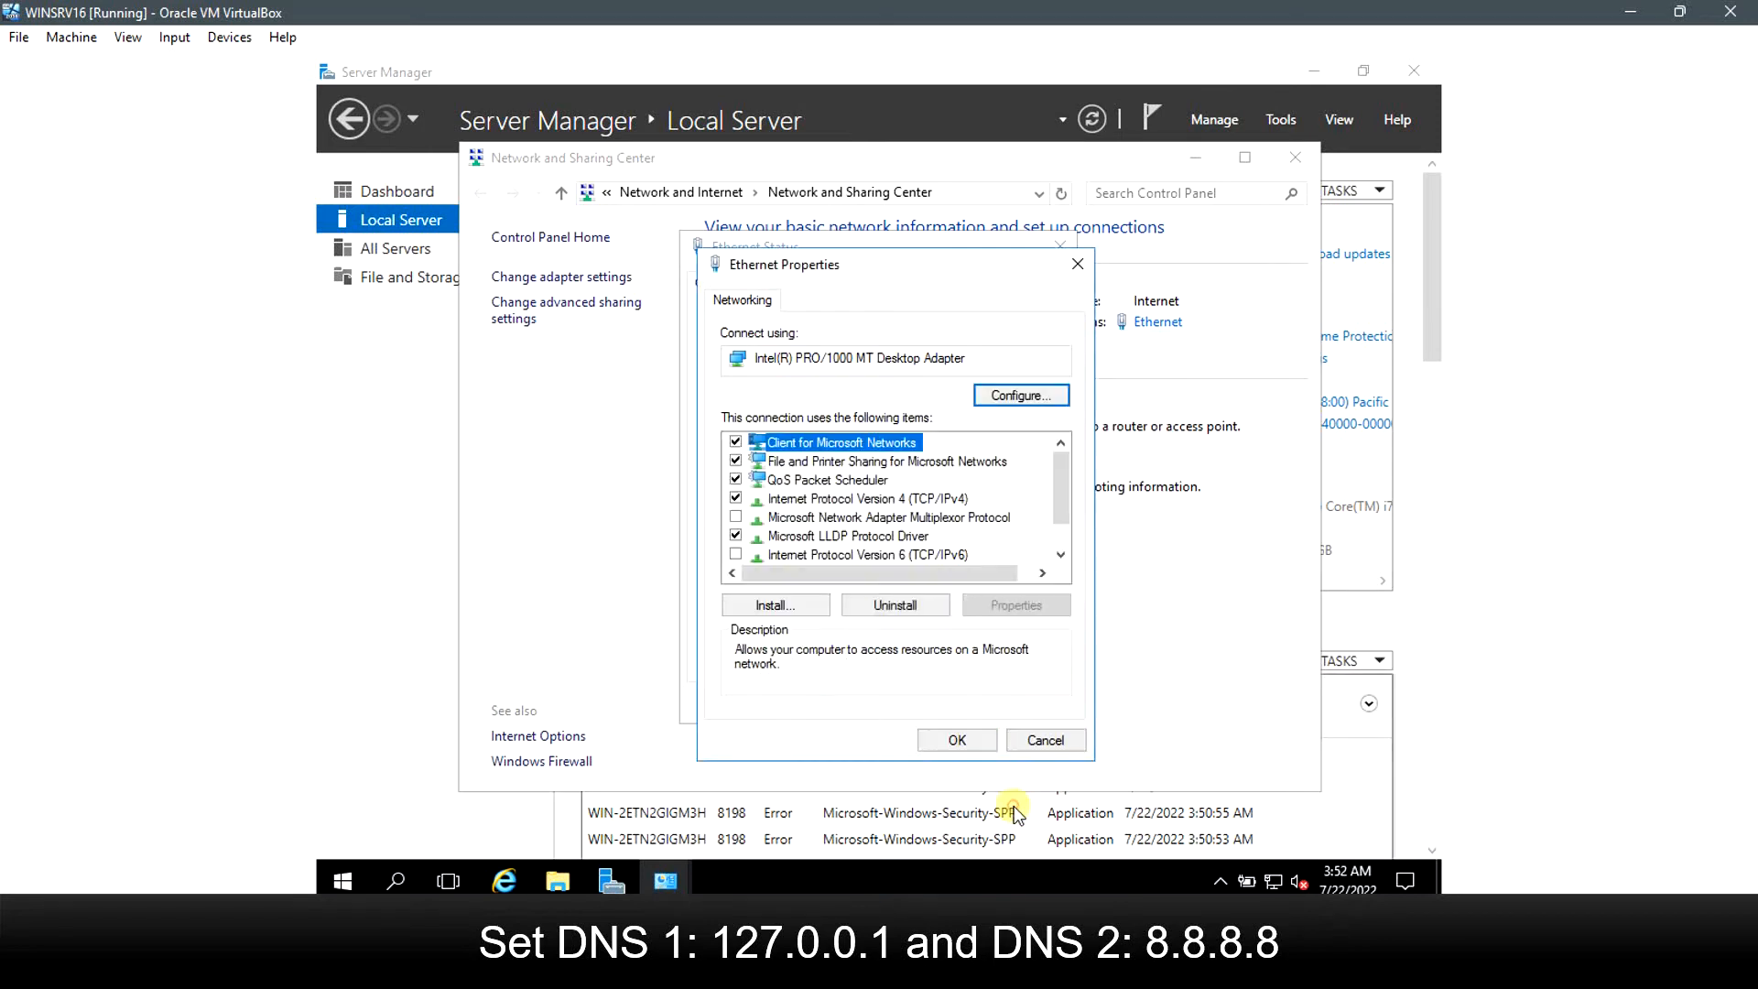
pyautogui.click(959, 738)
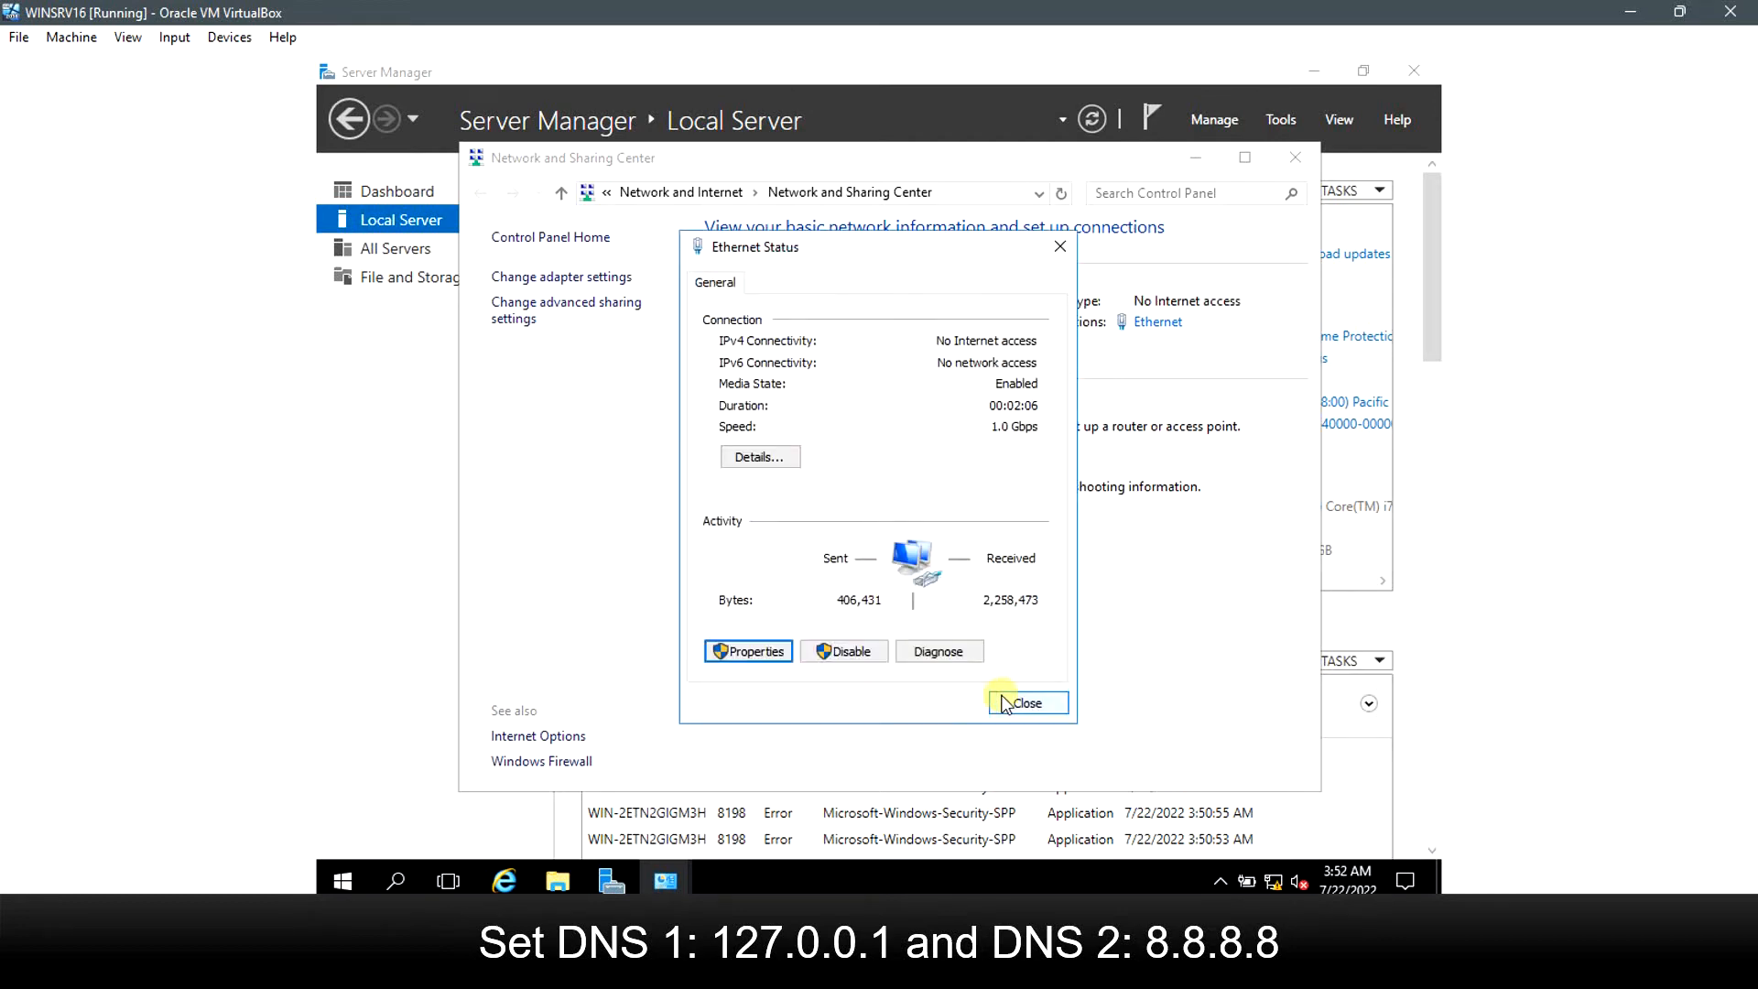
pyautogui.click(1002, 698)
pyautogui.click(1295, 157)
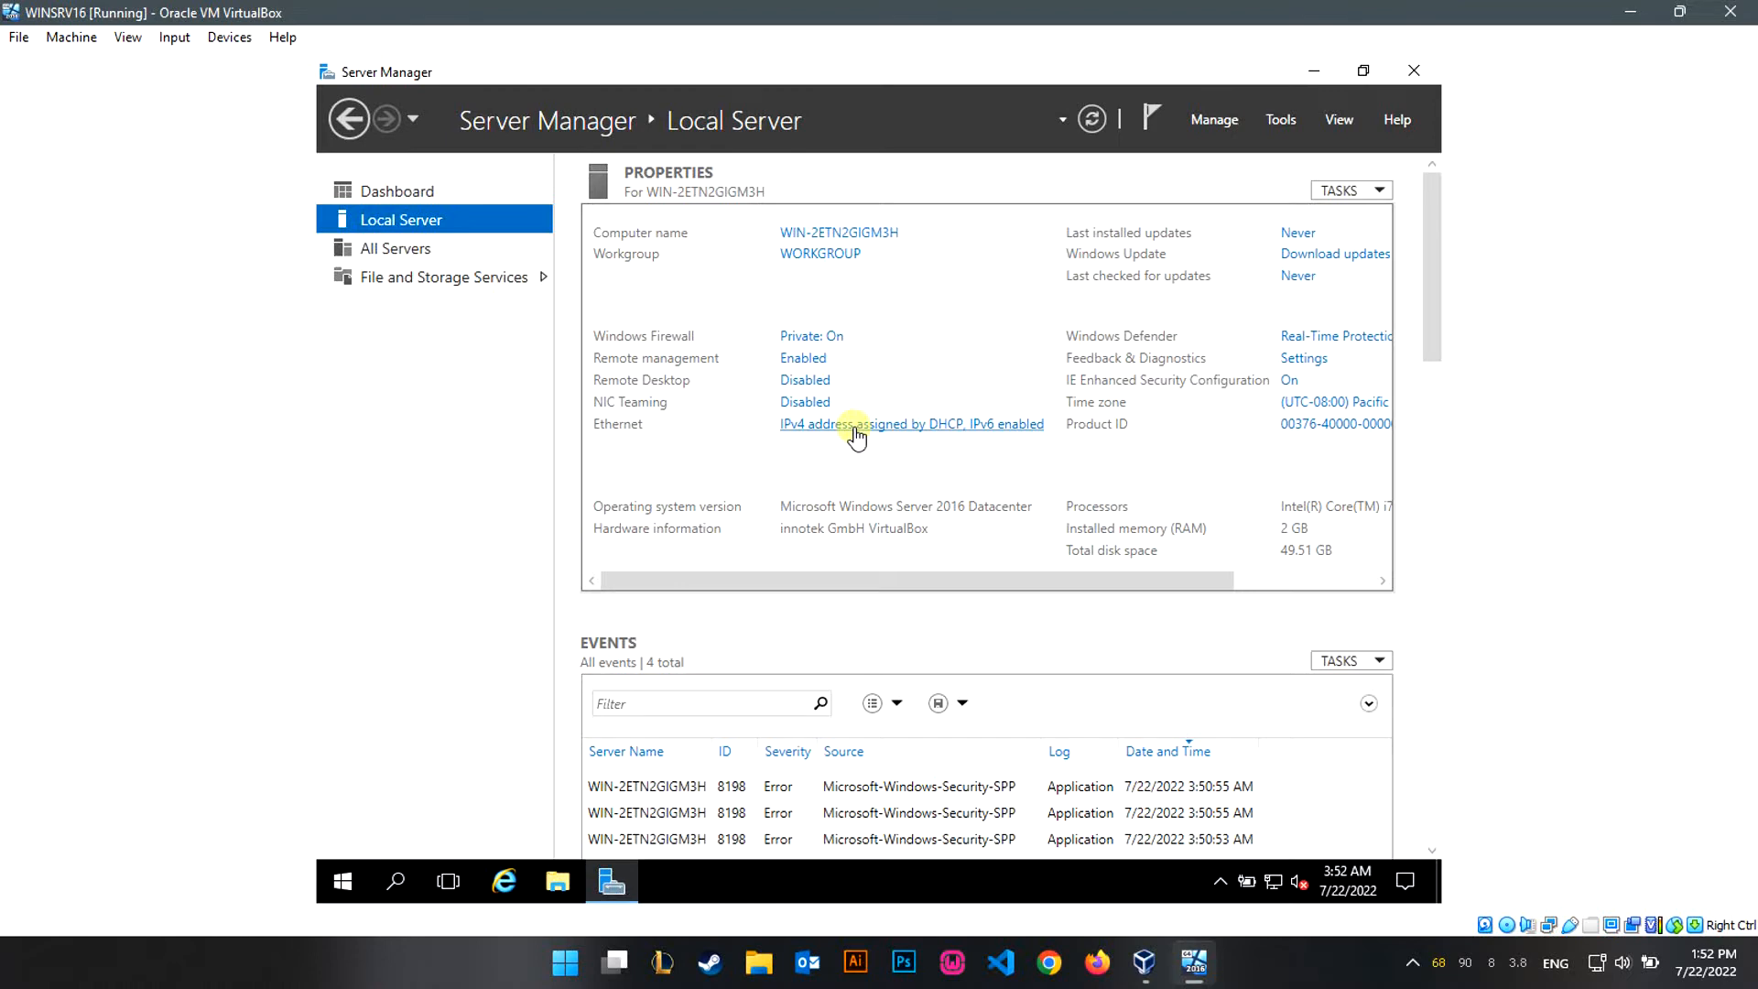
# Close Server Manager and restart the guest from Start > Power, confirming with the default reason.
pyautogui.click(1414, 72)
pyautogui.click(343, 881)
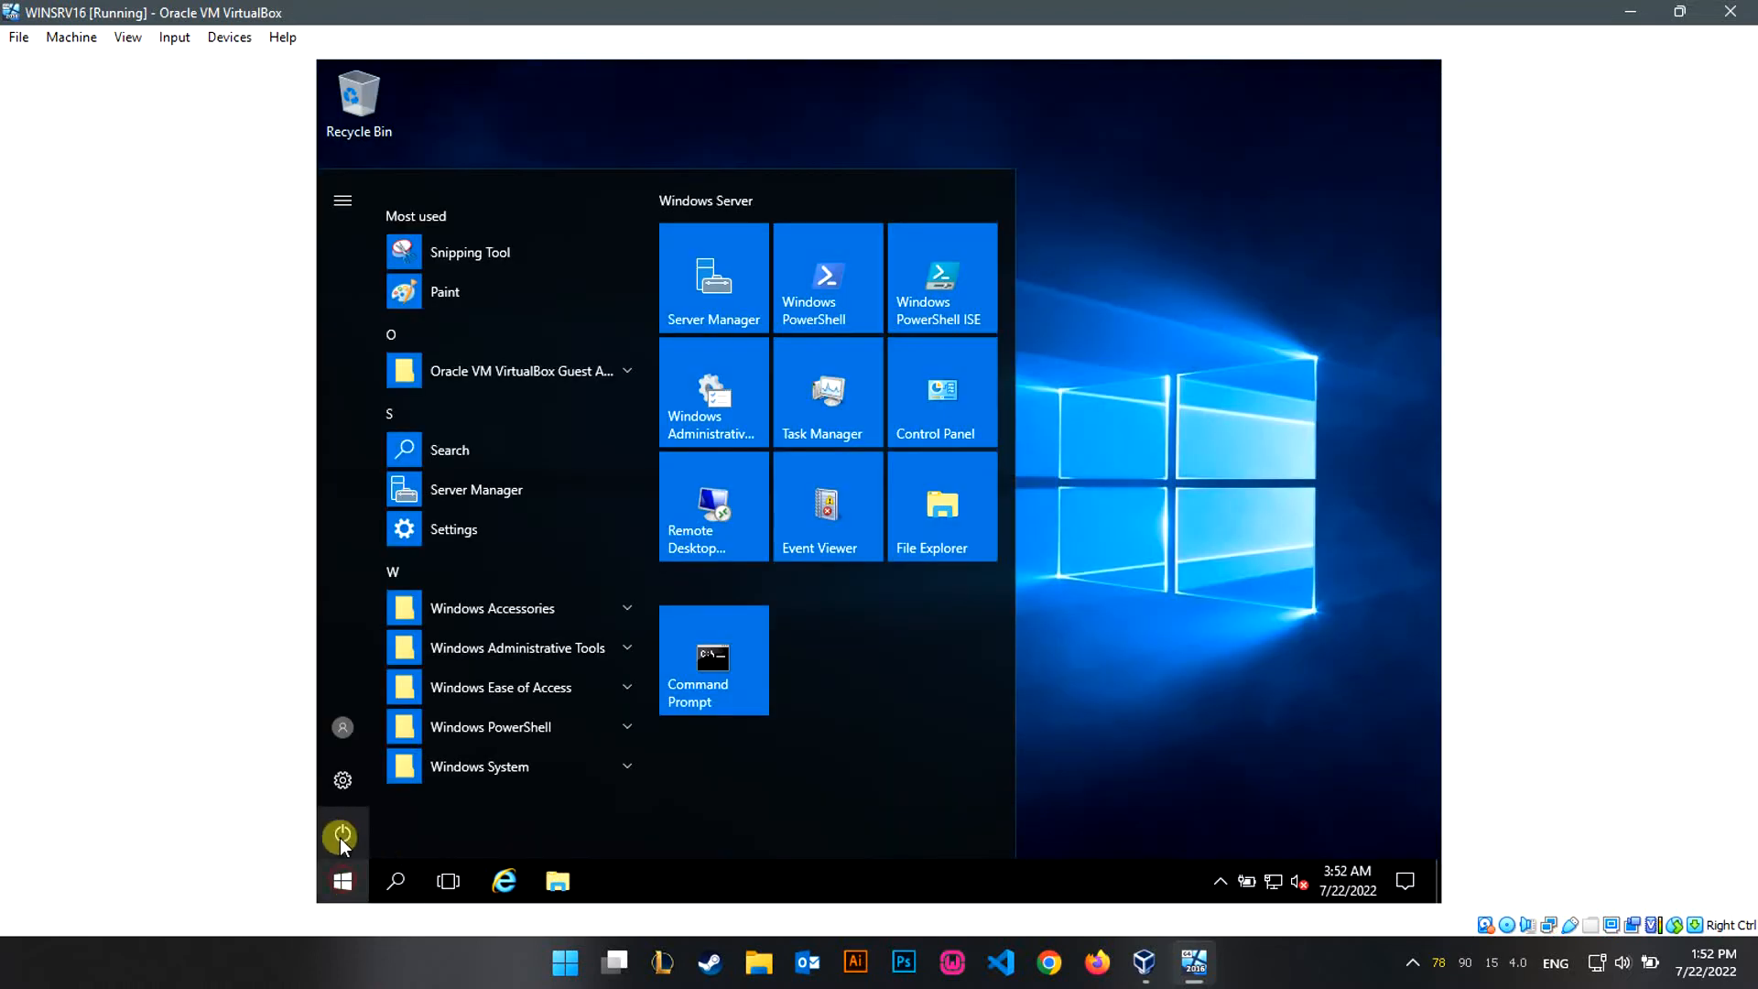
pyautogui.click(344, 831)
pyautogui.click(449, 782)
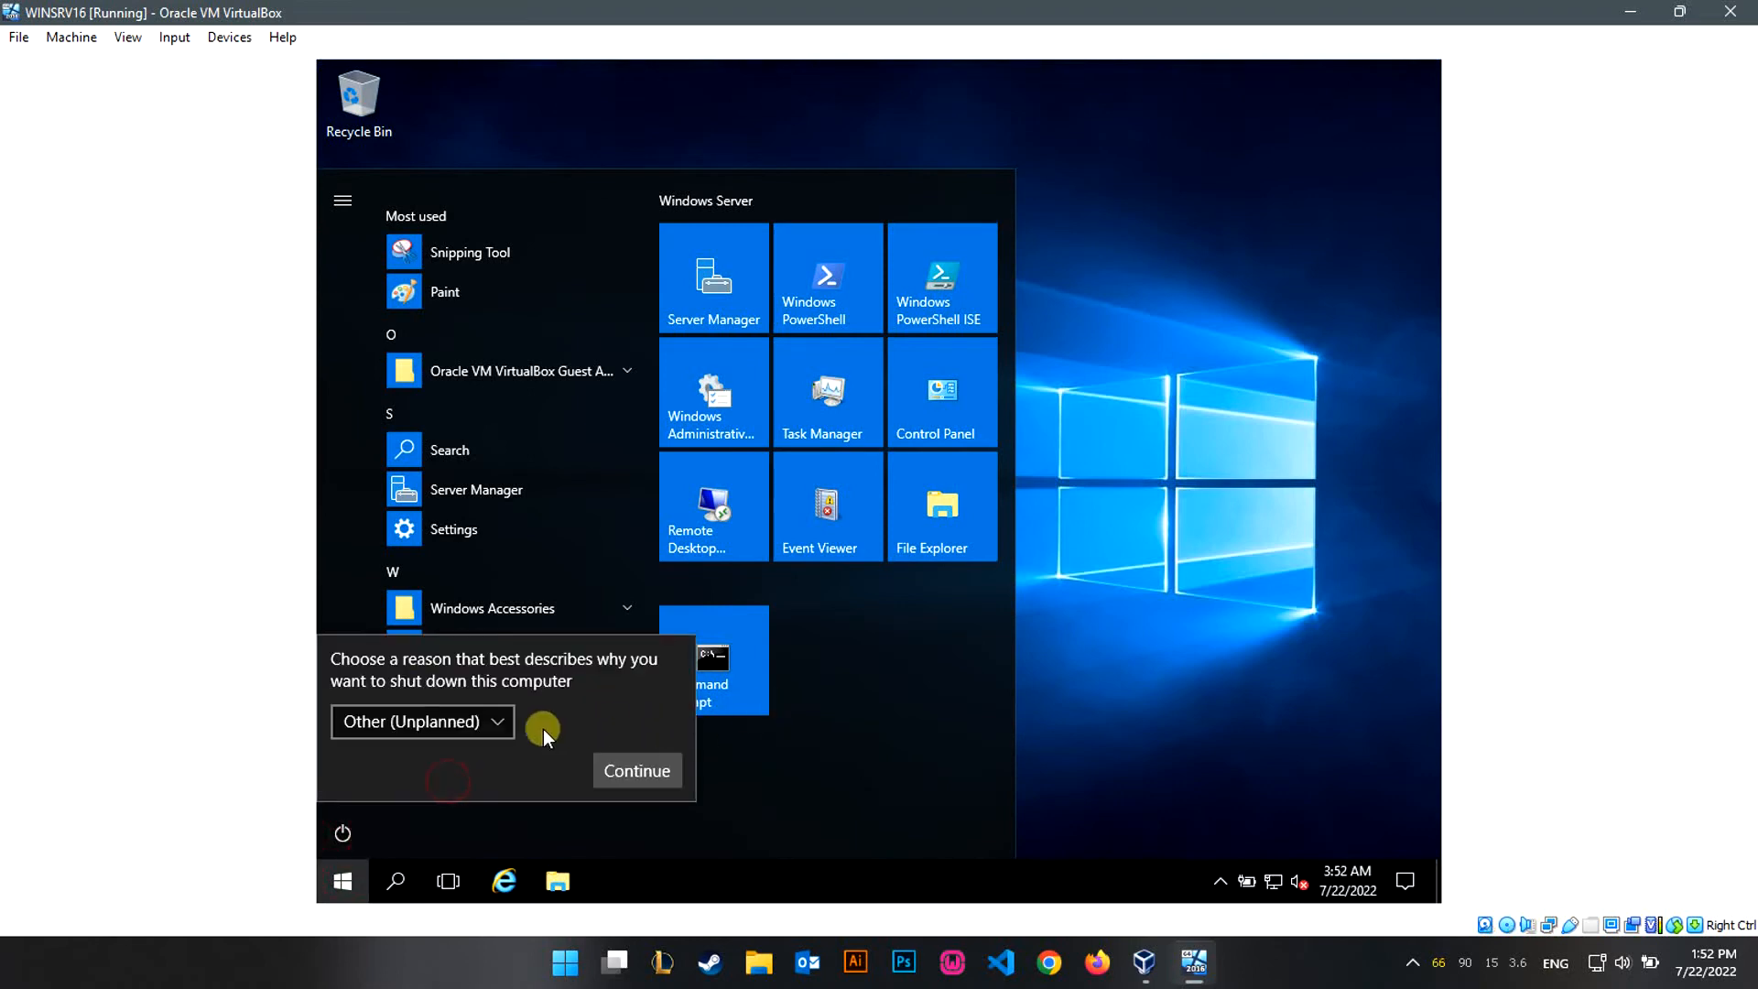
pyautogui.click(626, 767)
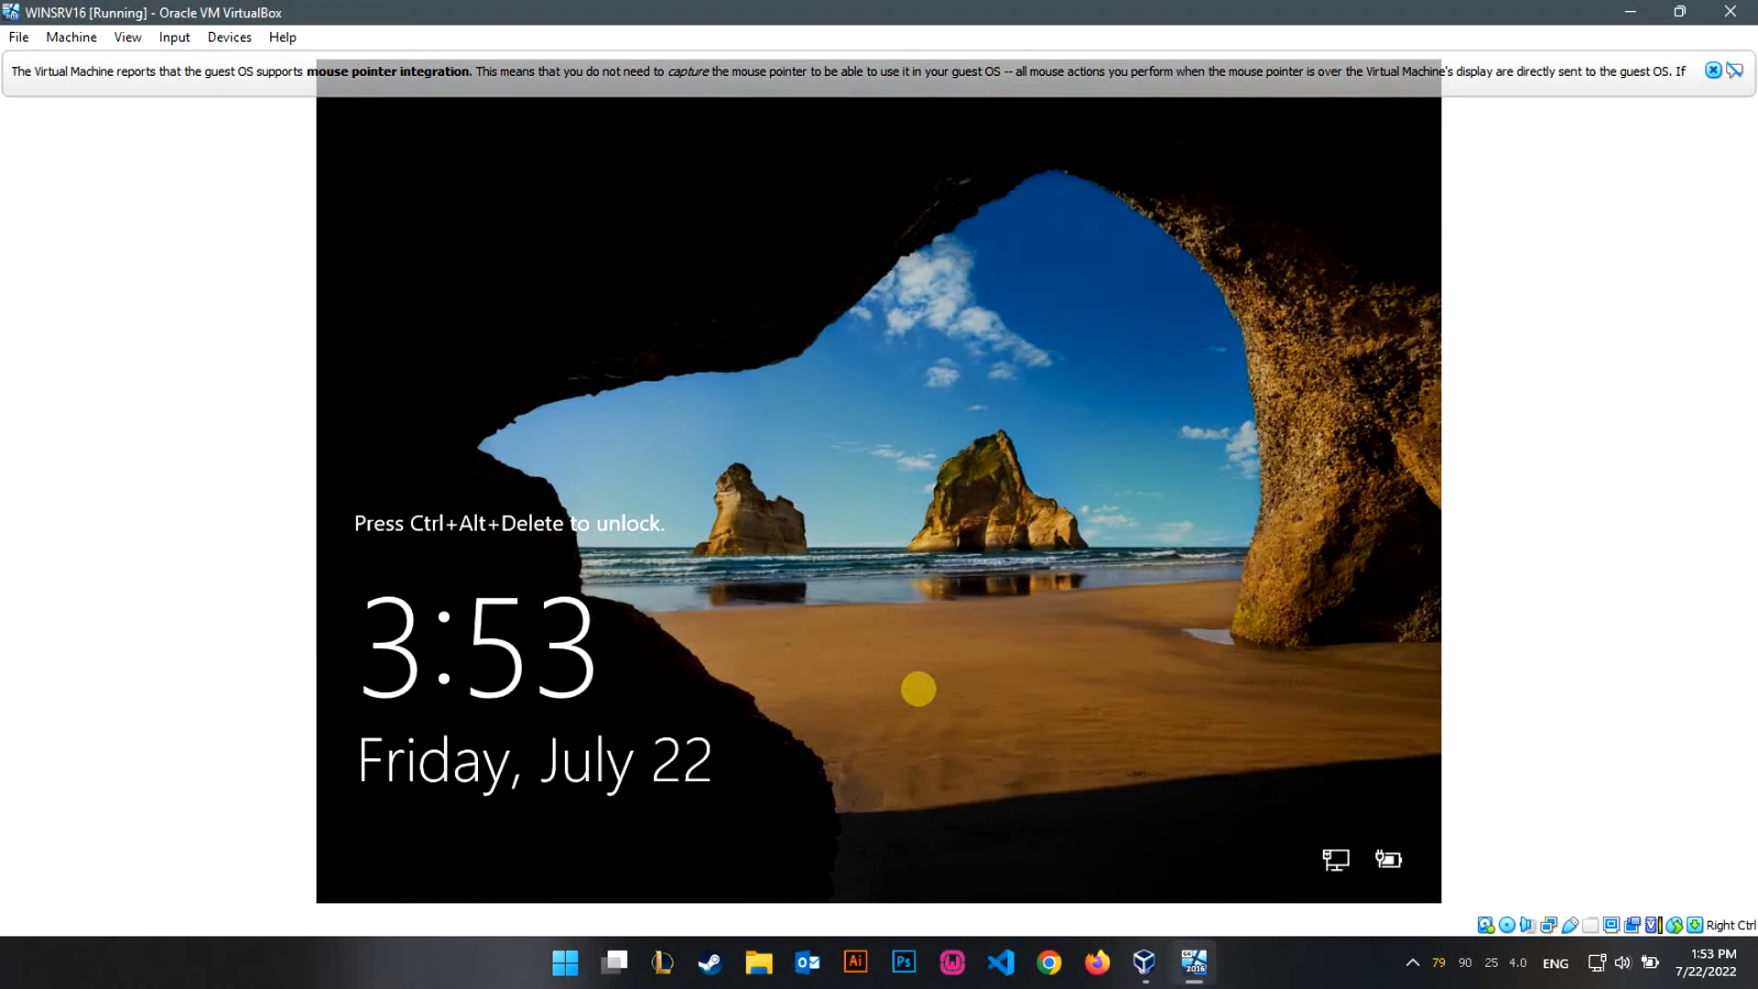
# Sign back in via Insert Ctrl-Alt-Del and dismiss the mouse-integration notice.
pyautogui.click(191, 52)
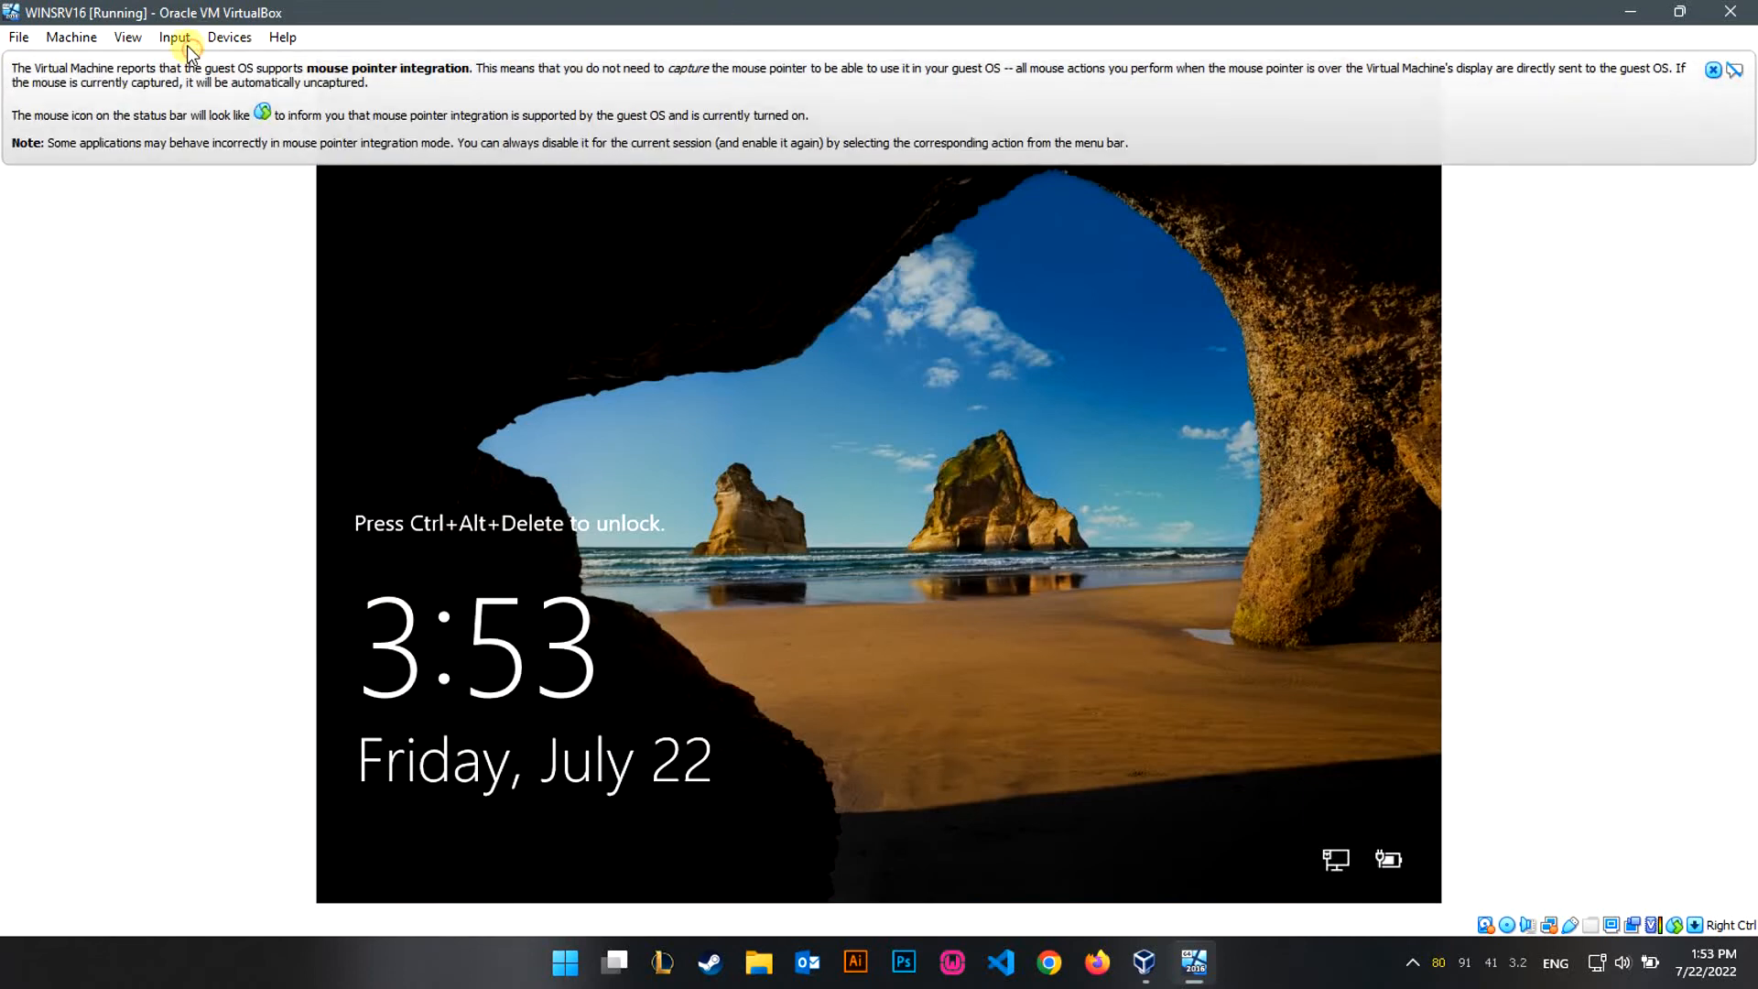
pyautogui.click(179, 38)
pyautogui.moveTo(224, 59)
pyautogui.click(407, 119)
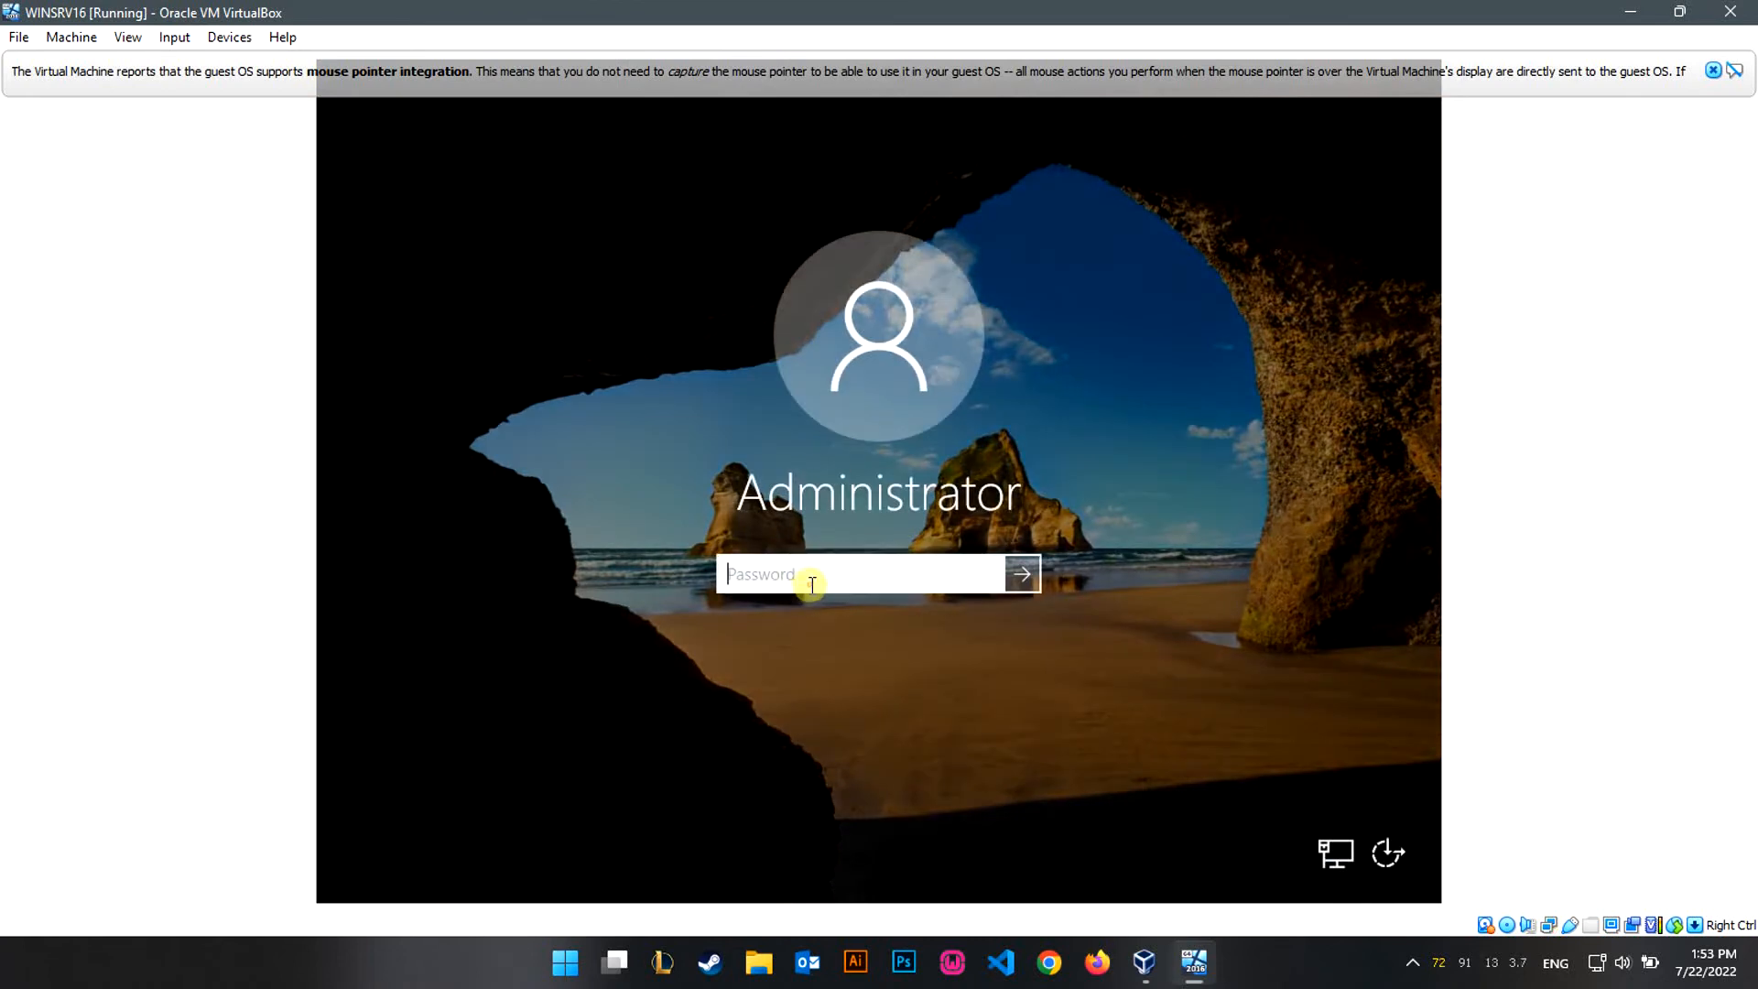
pyautogui.write('******')
pyautogui.press('Return')
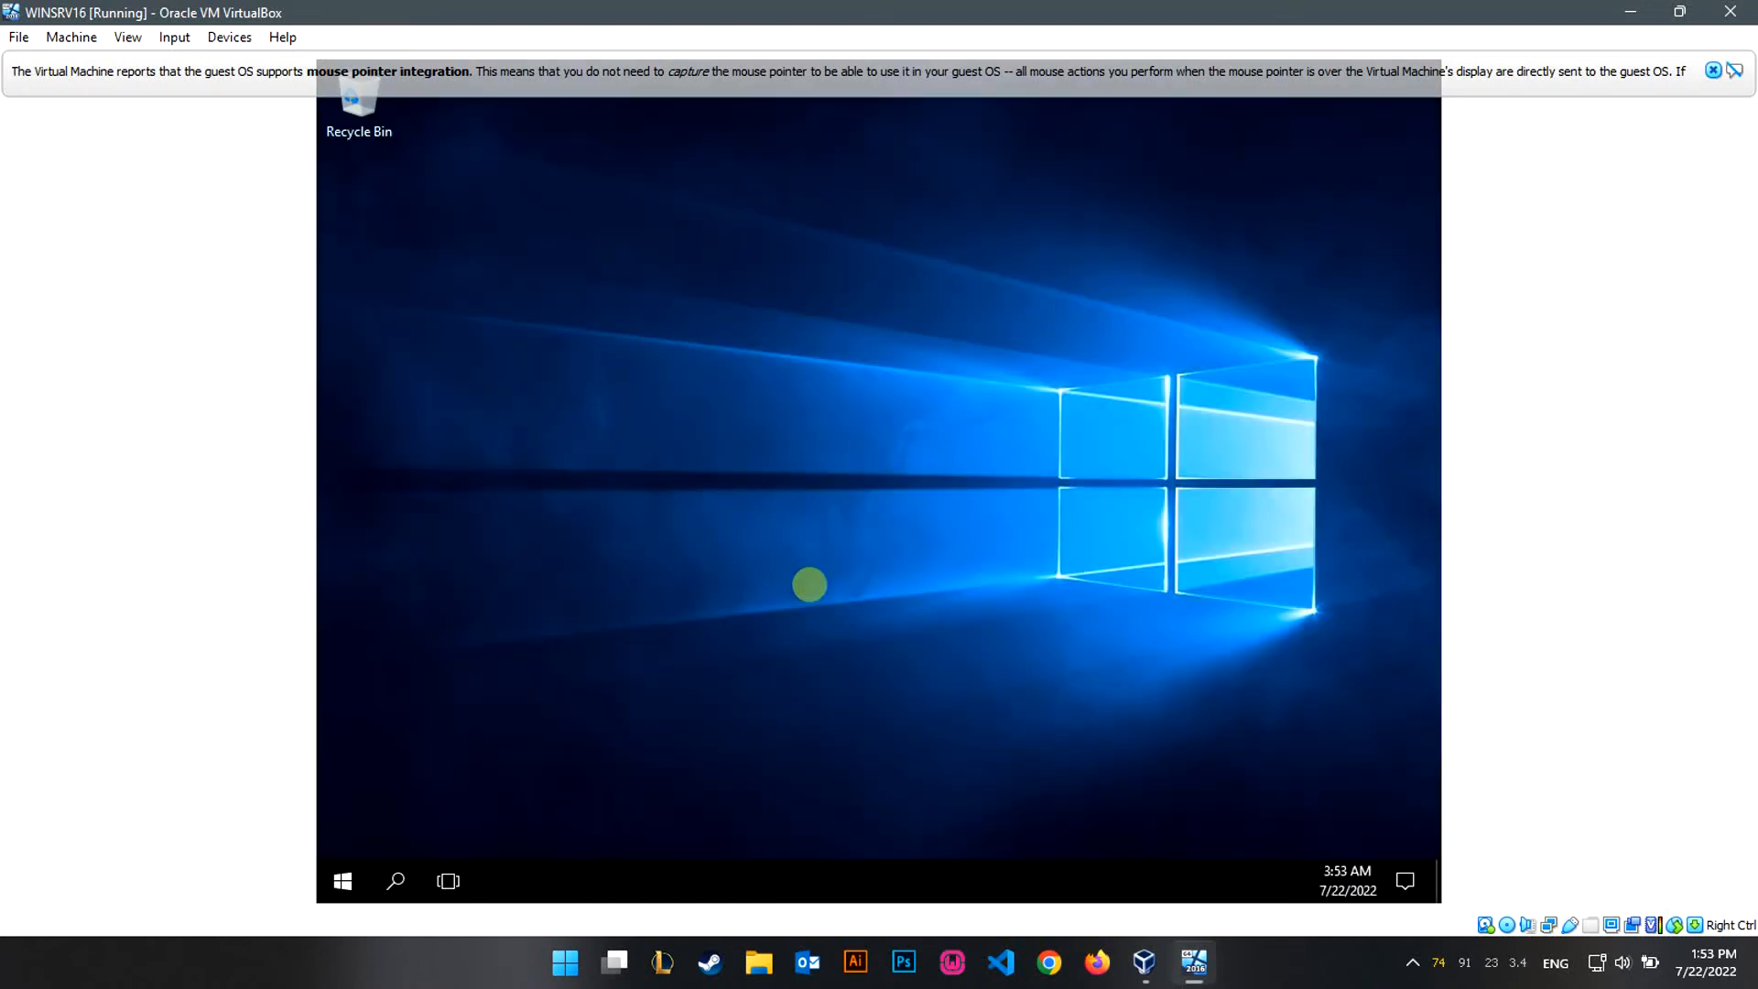
pyautogui.click(1714, 70)
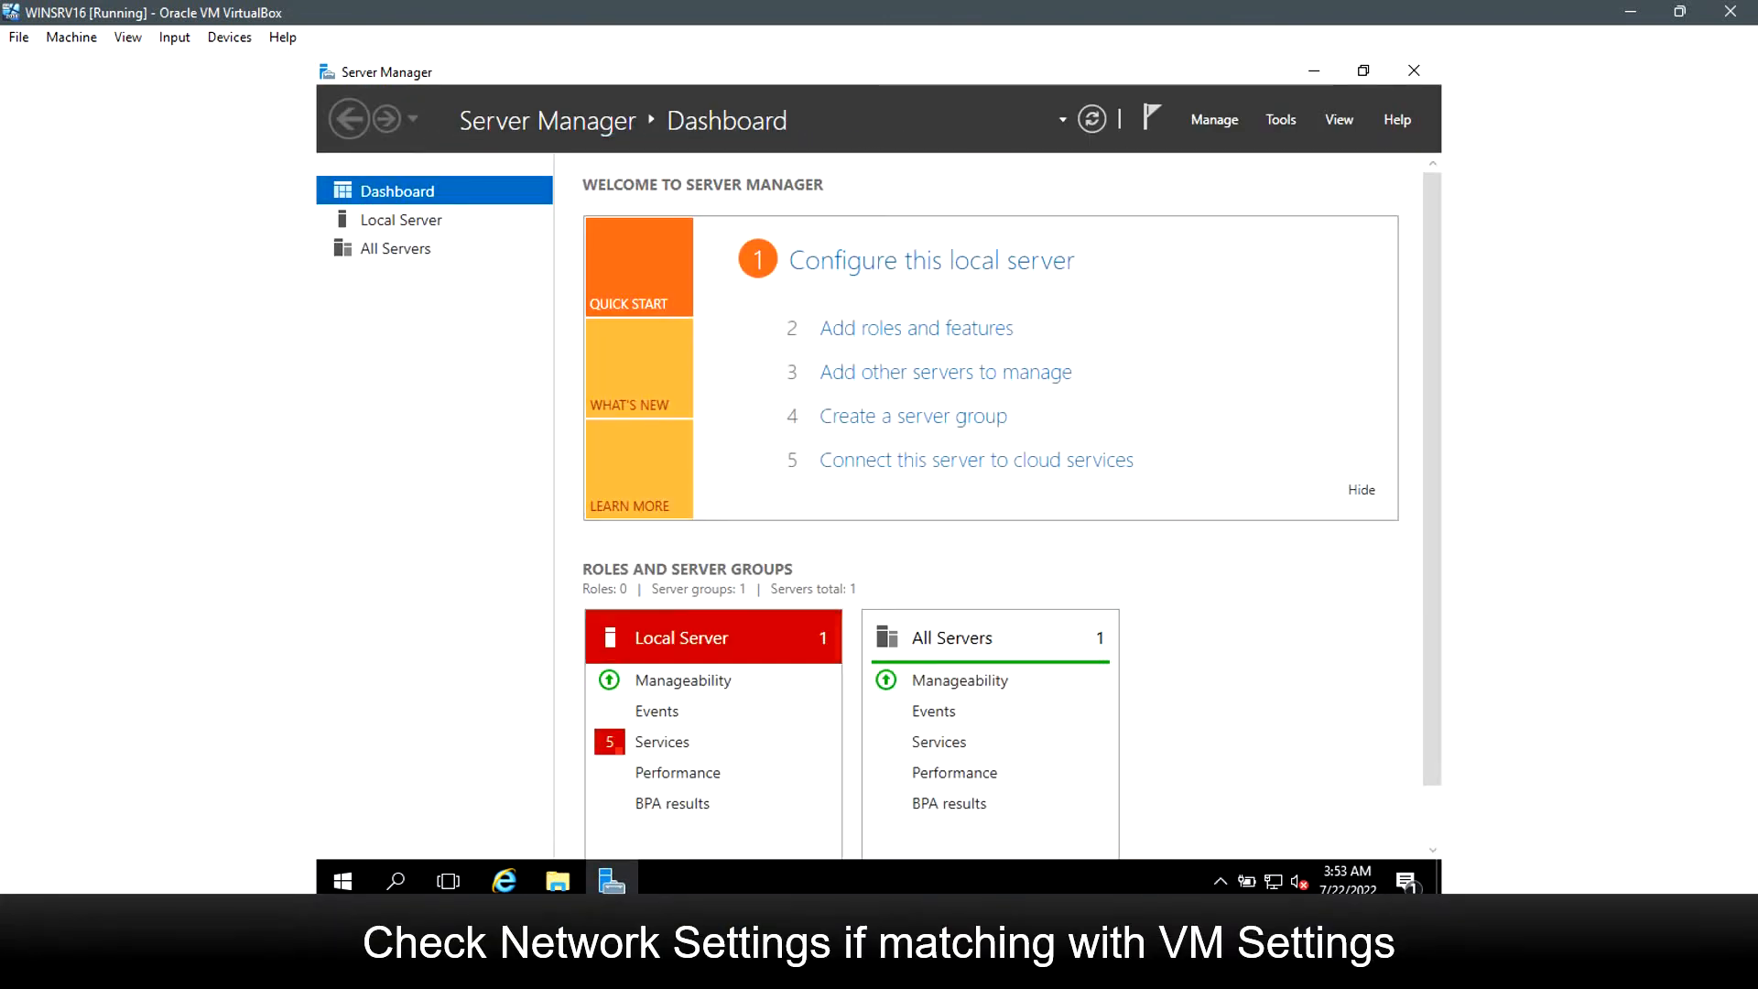
# Open the WINSRV16 VM's network settings in VirtualBox Manager.
pyautogui.click(1085, 967)
pyautogui.click(649, 386)
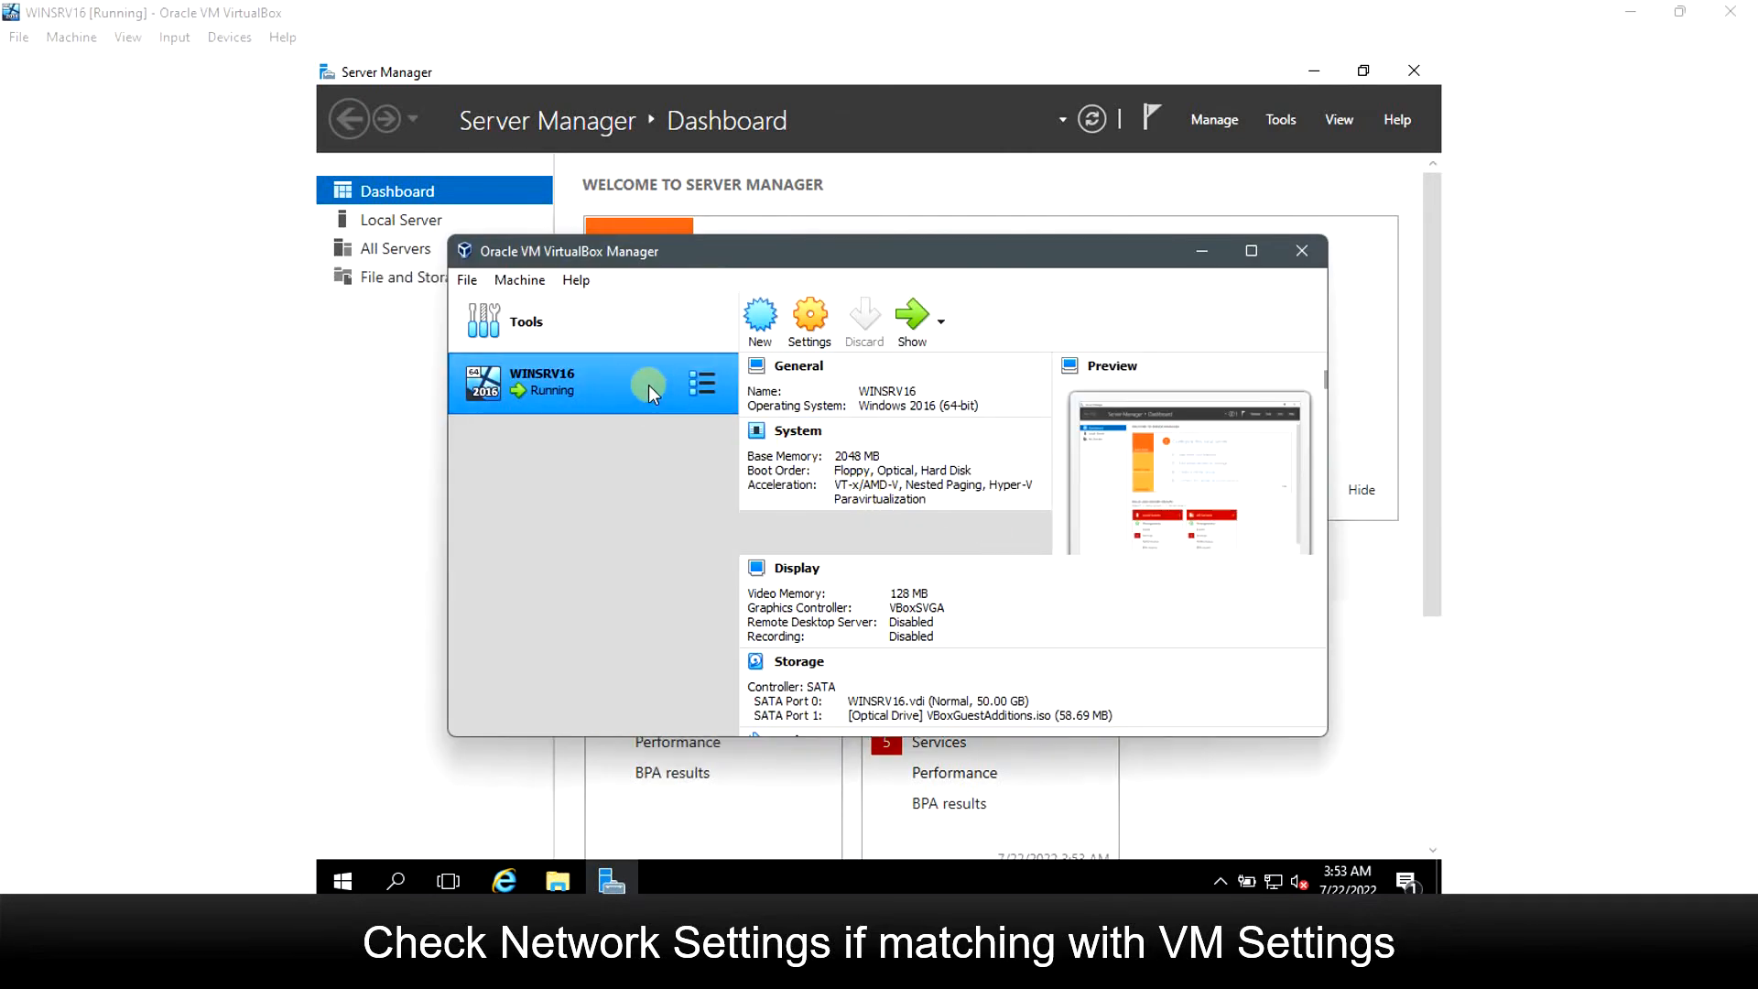
pyautogui.click(817, 338)
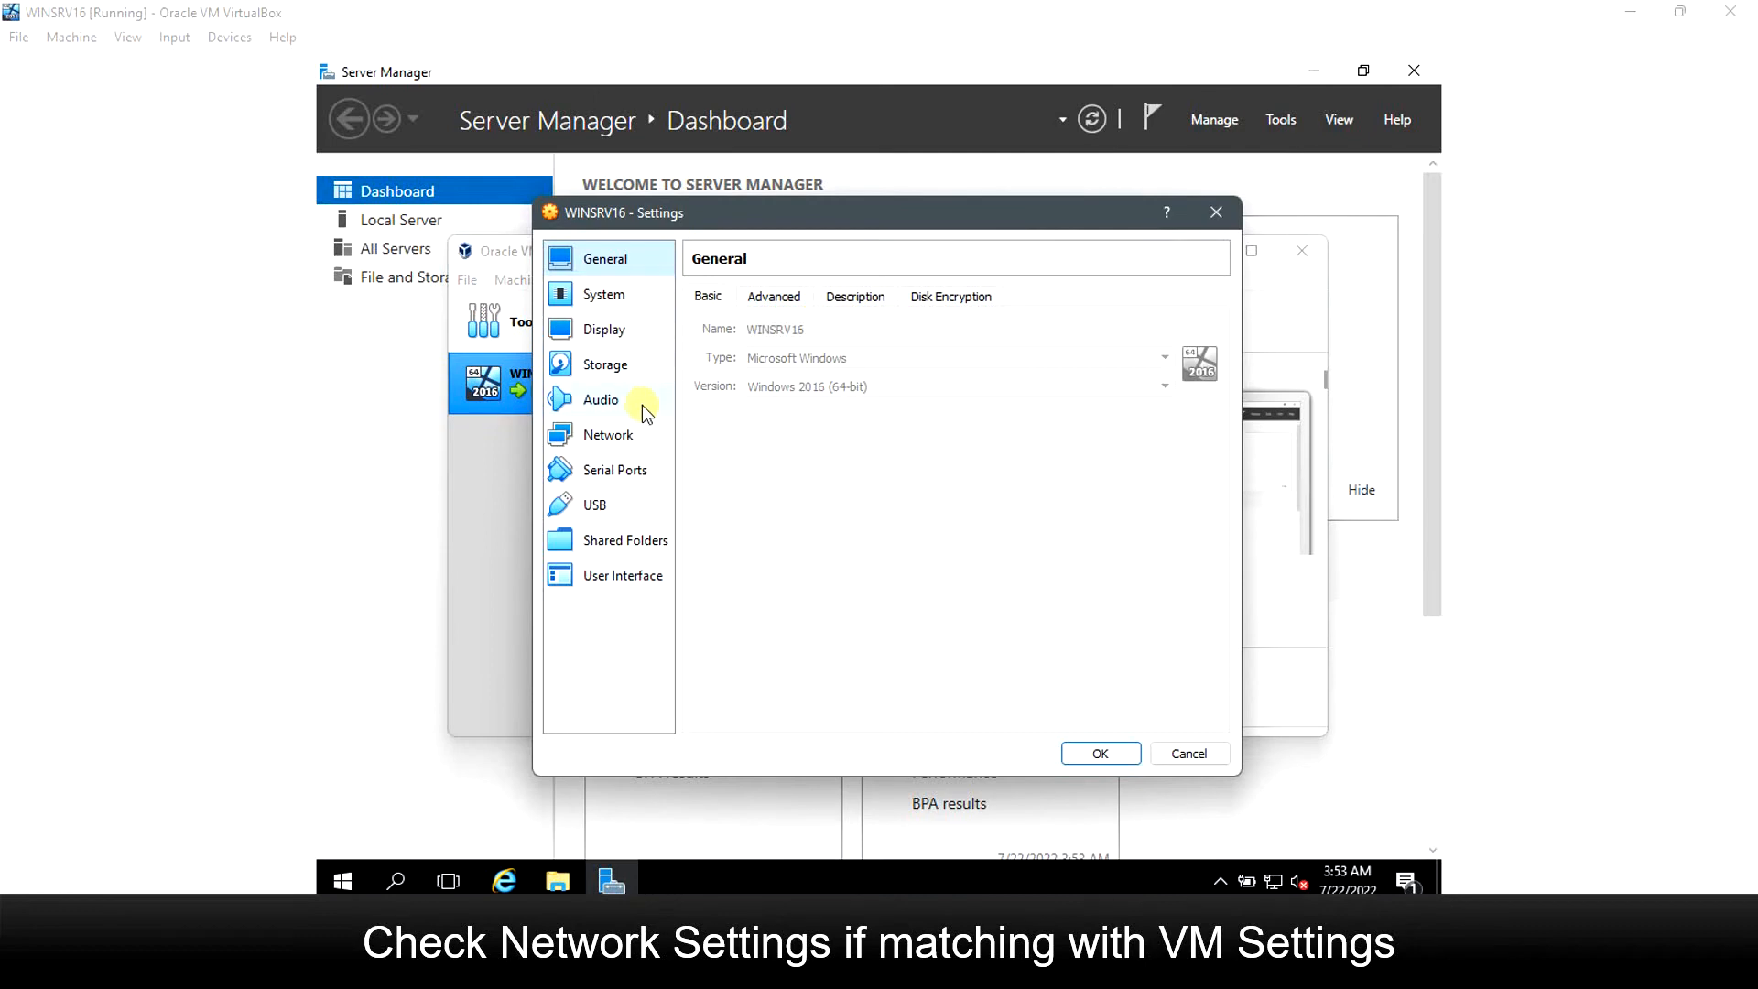
pyautogui.click(636, 434)
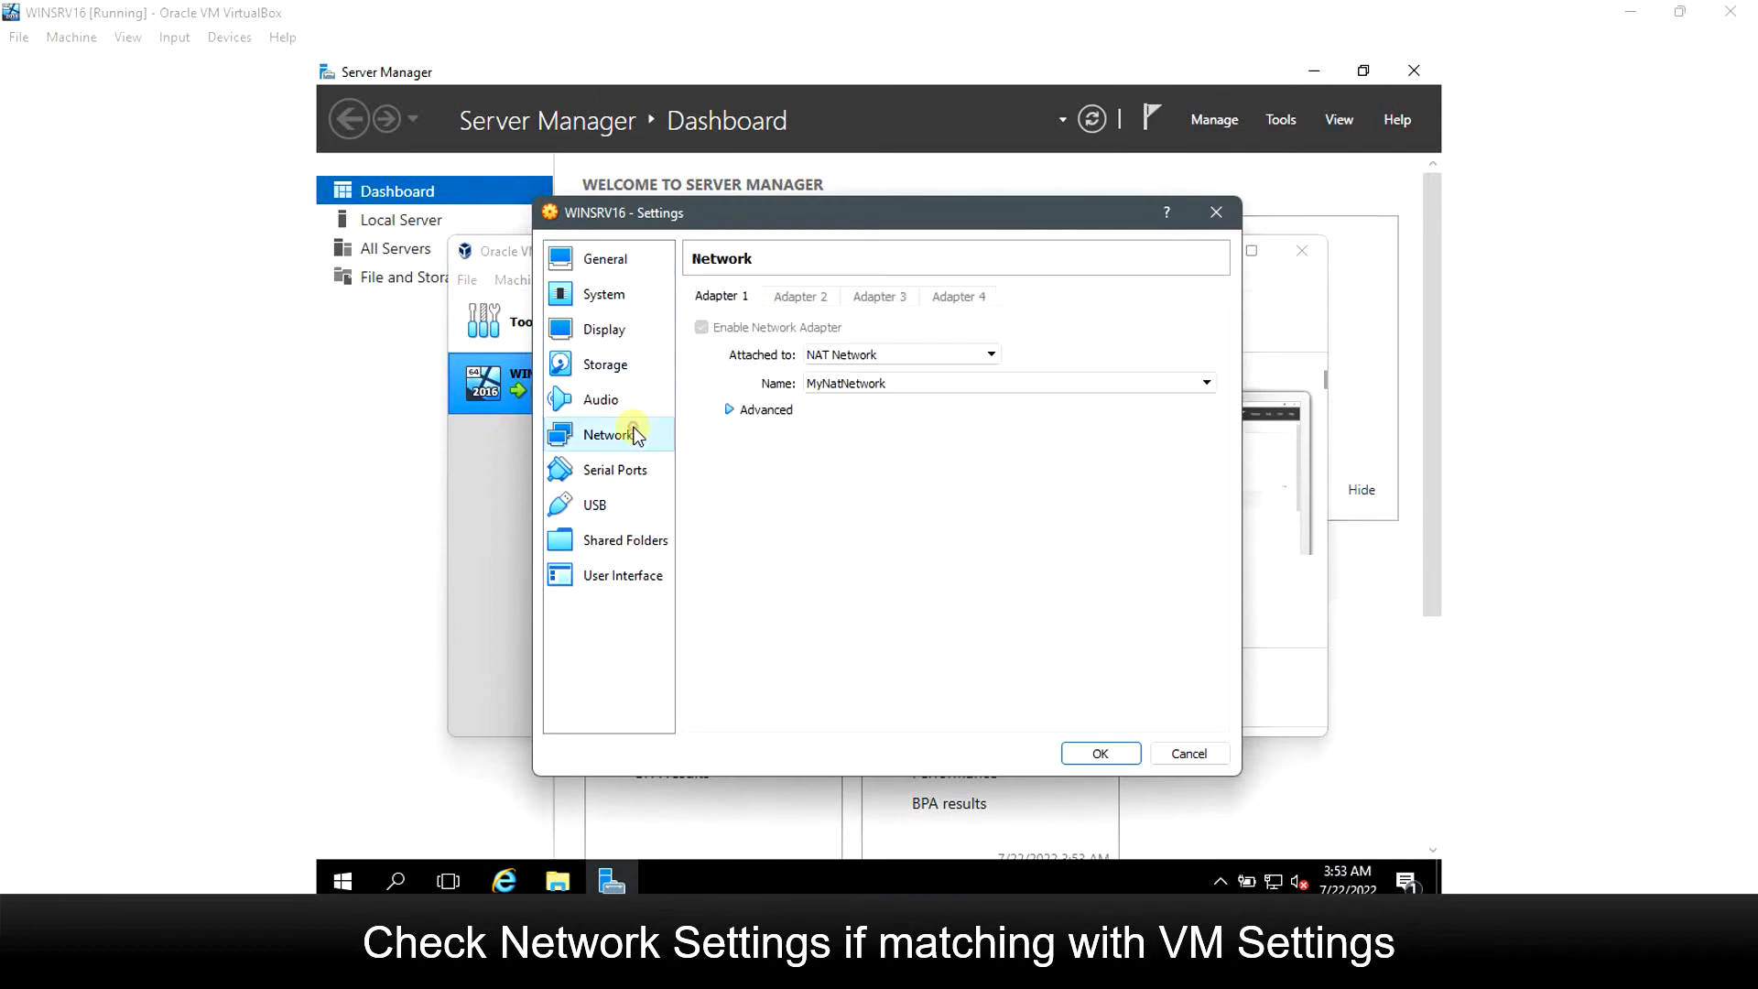
# Keep Adapter 1 on NAT Network MyNatNetwork and expand its Advanced options.
pyautogui.click(926, 390)
pyautogui.click(927, 390)
pyautogui.click(927, 390)
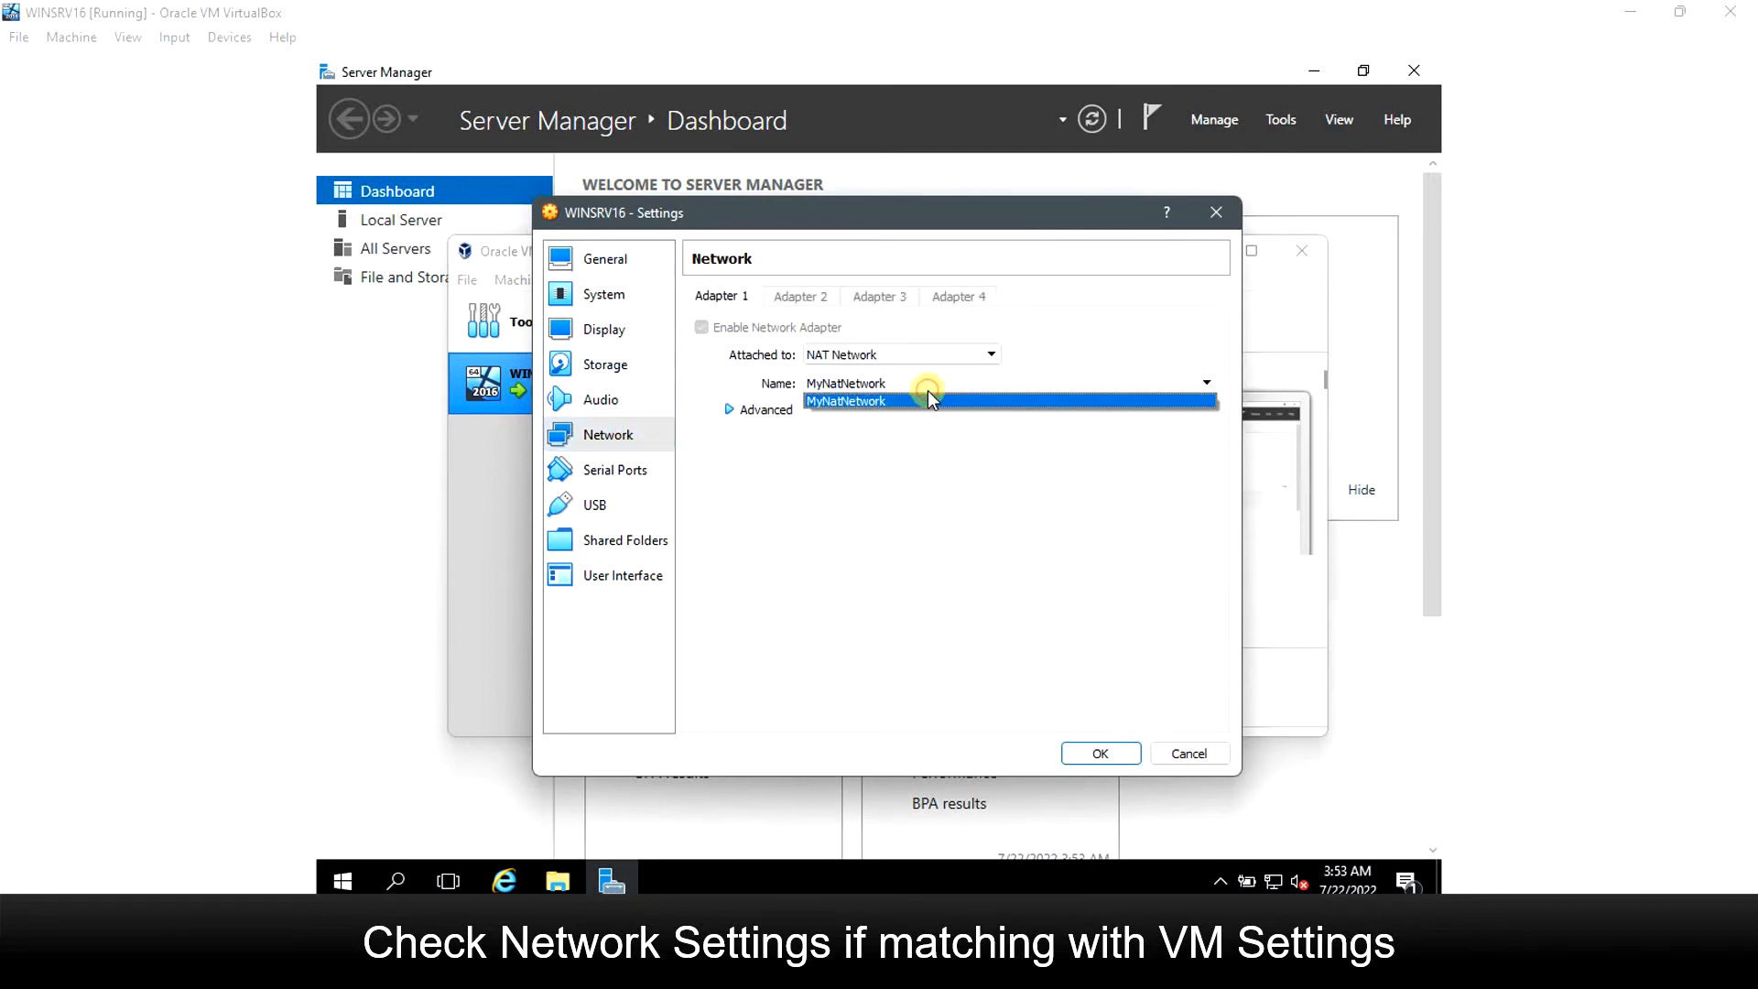
pyautogui.click(925, 400)
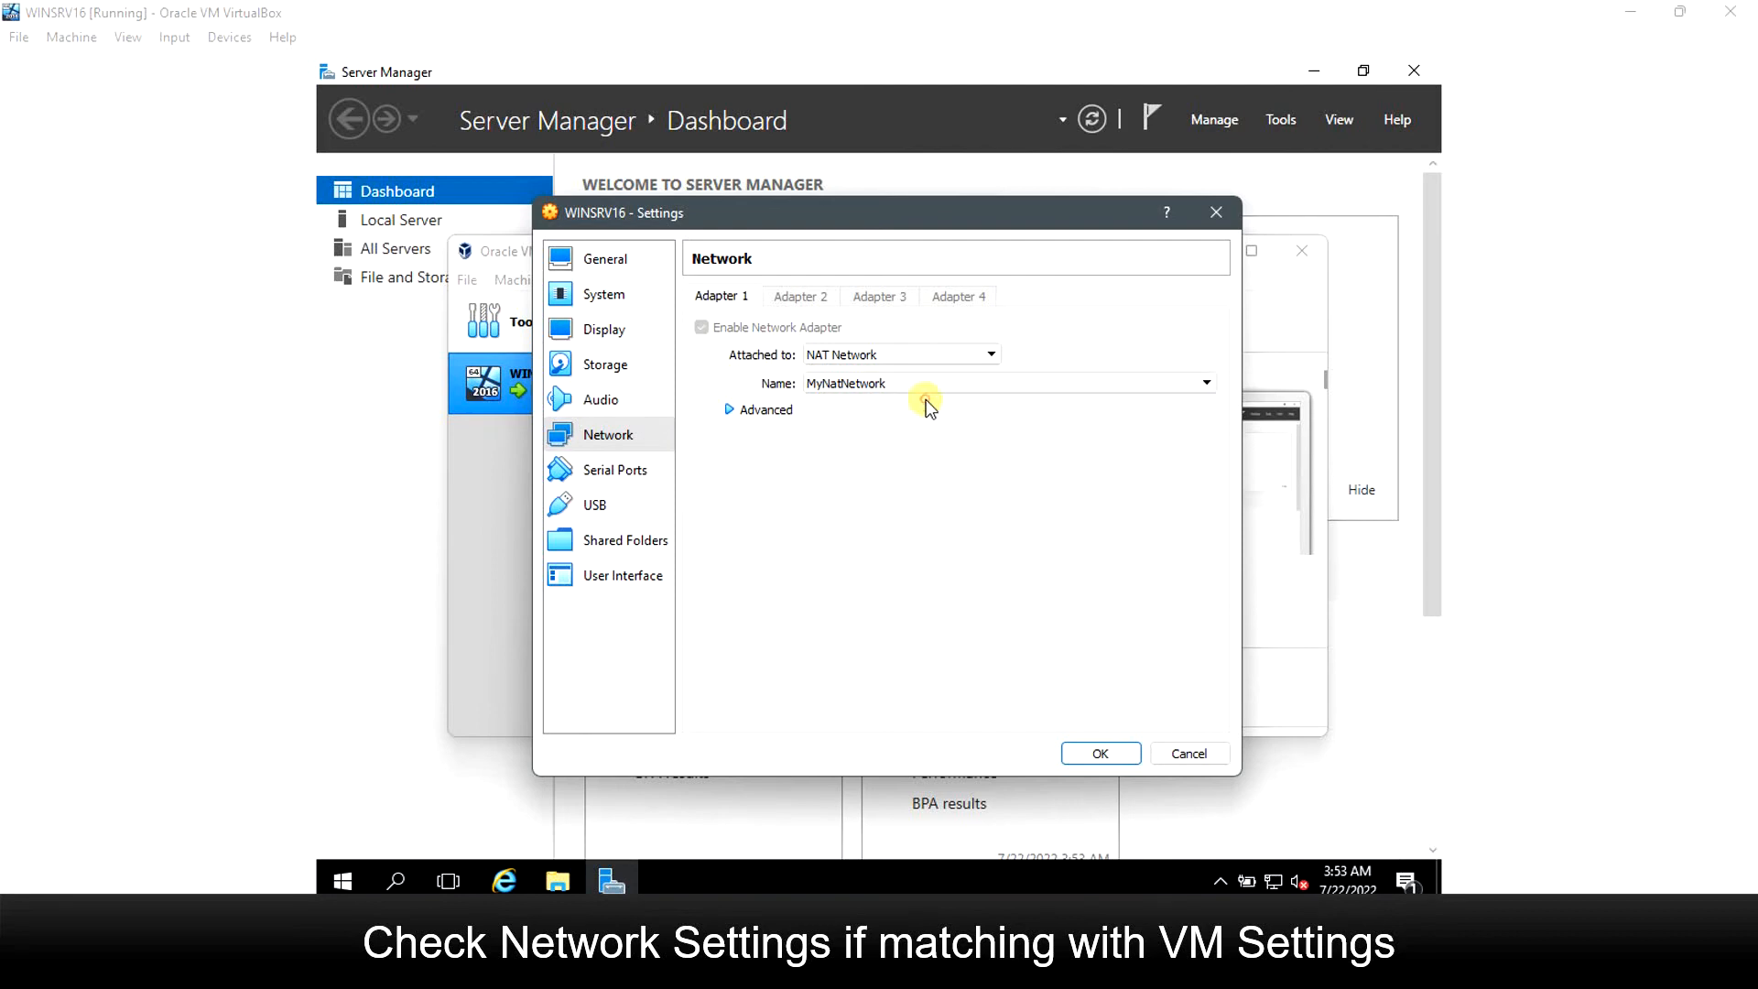
pyautogui.click(729, 414)
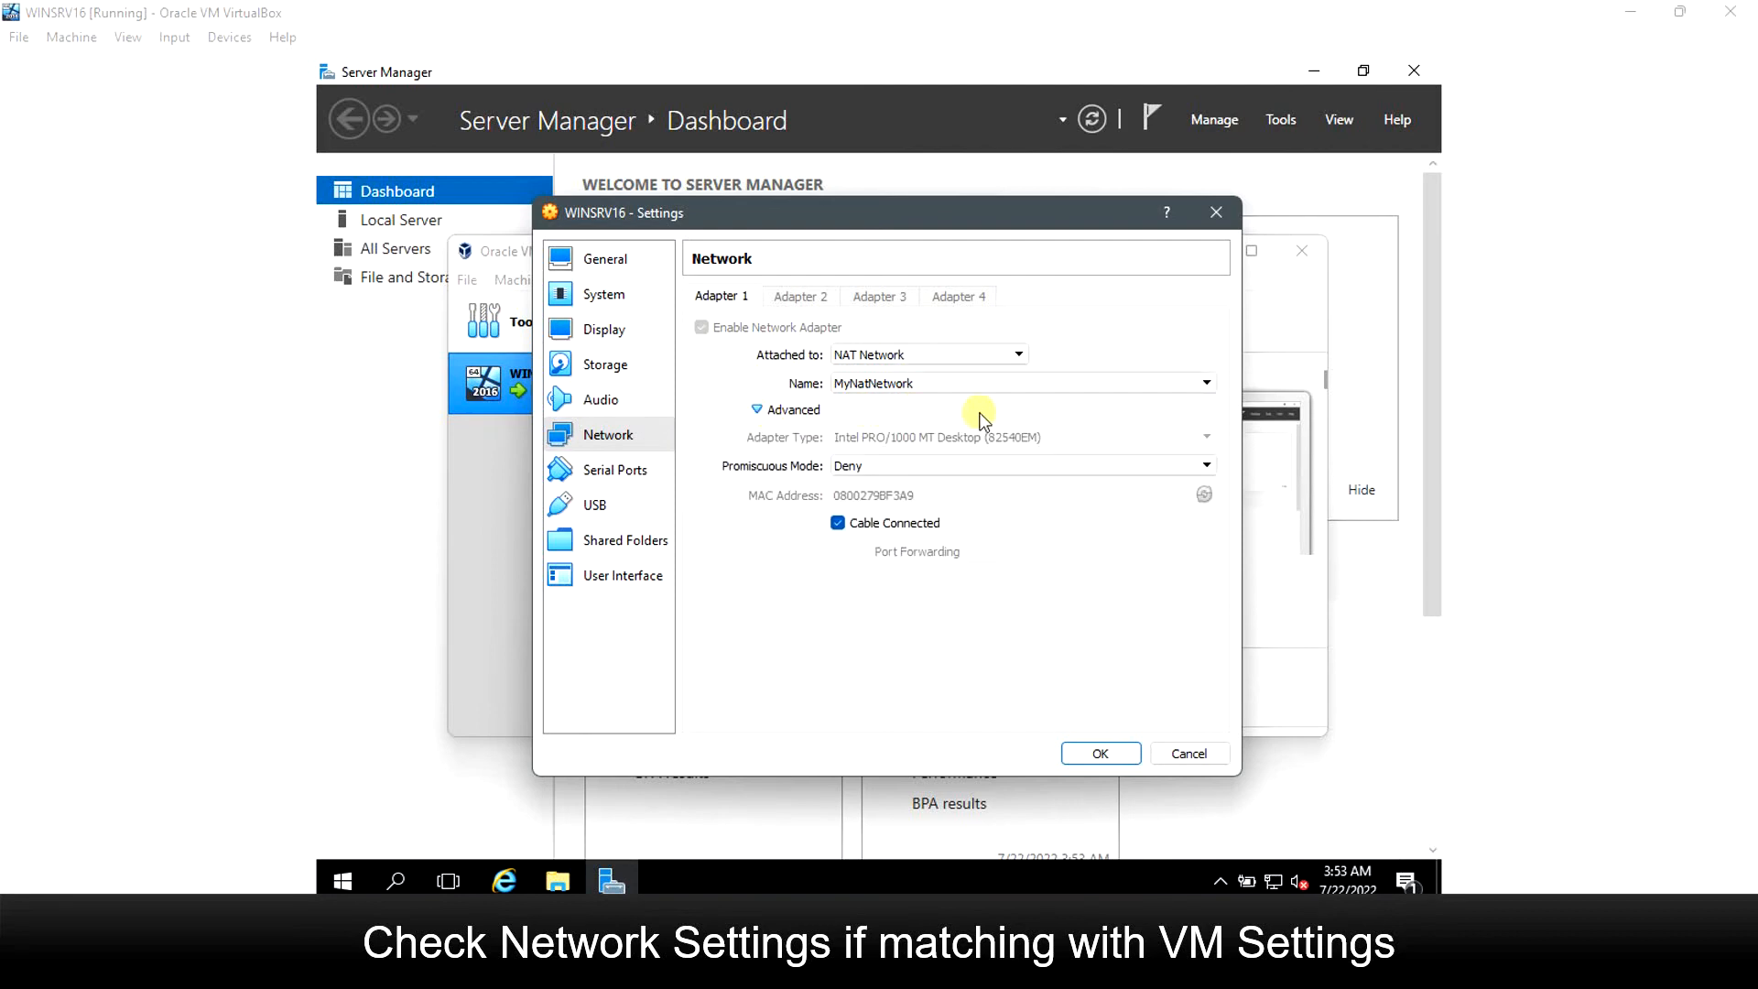
# Close Settings and verify in Preferences > Network that MyNatNetwork uses 192.168.100.0/24.
pyautogui.click(1215, 214)
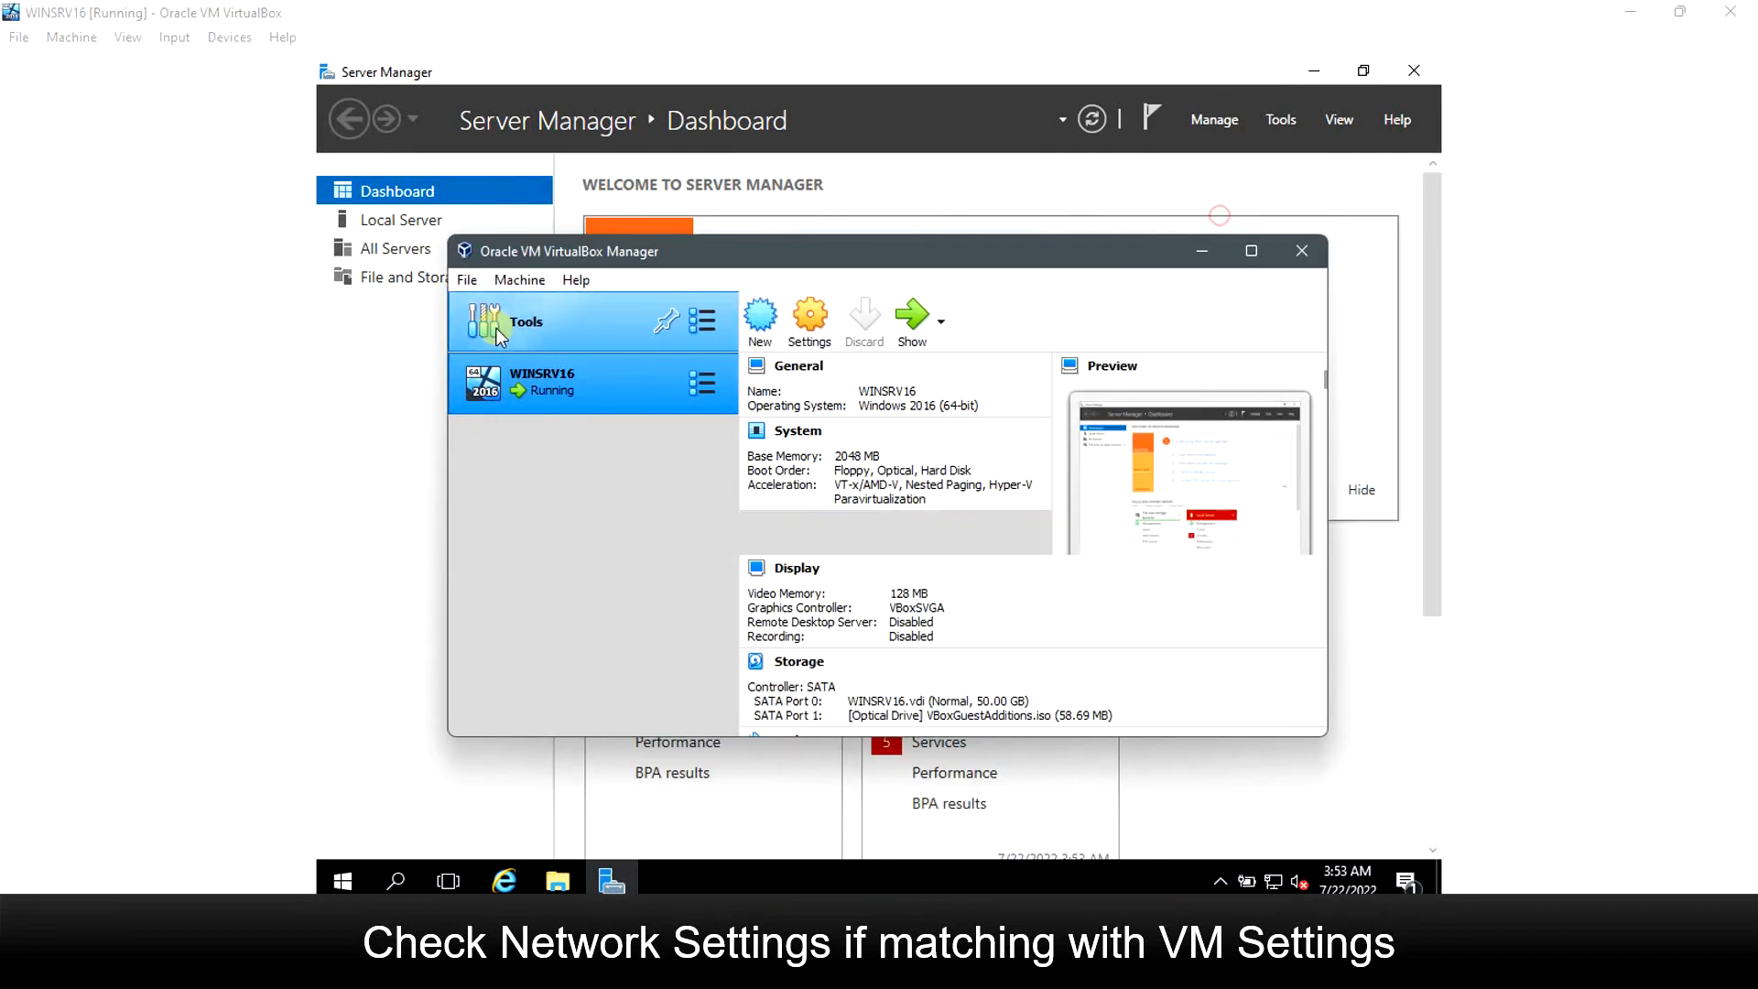
pyautogui.click(598, 328)
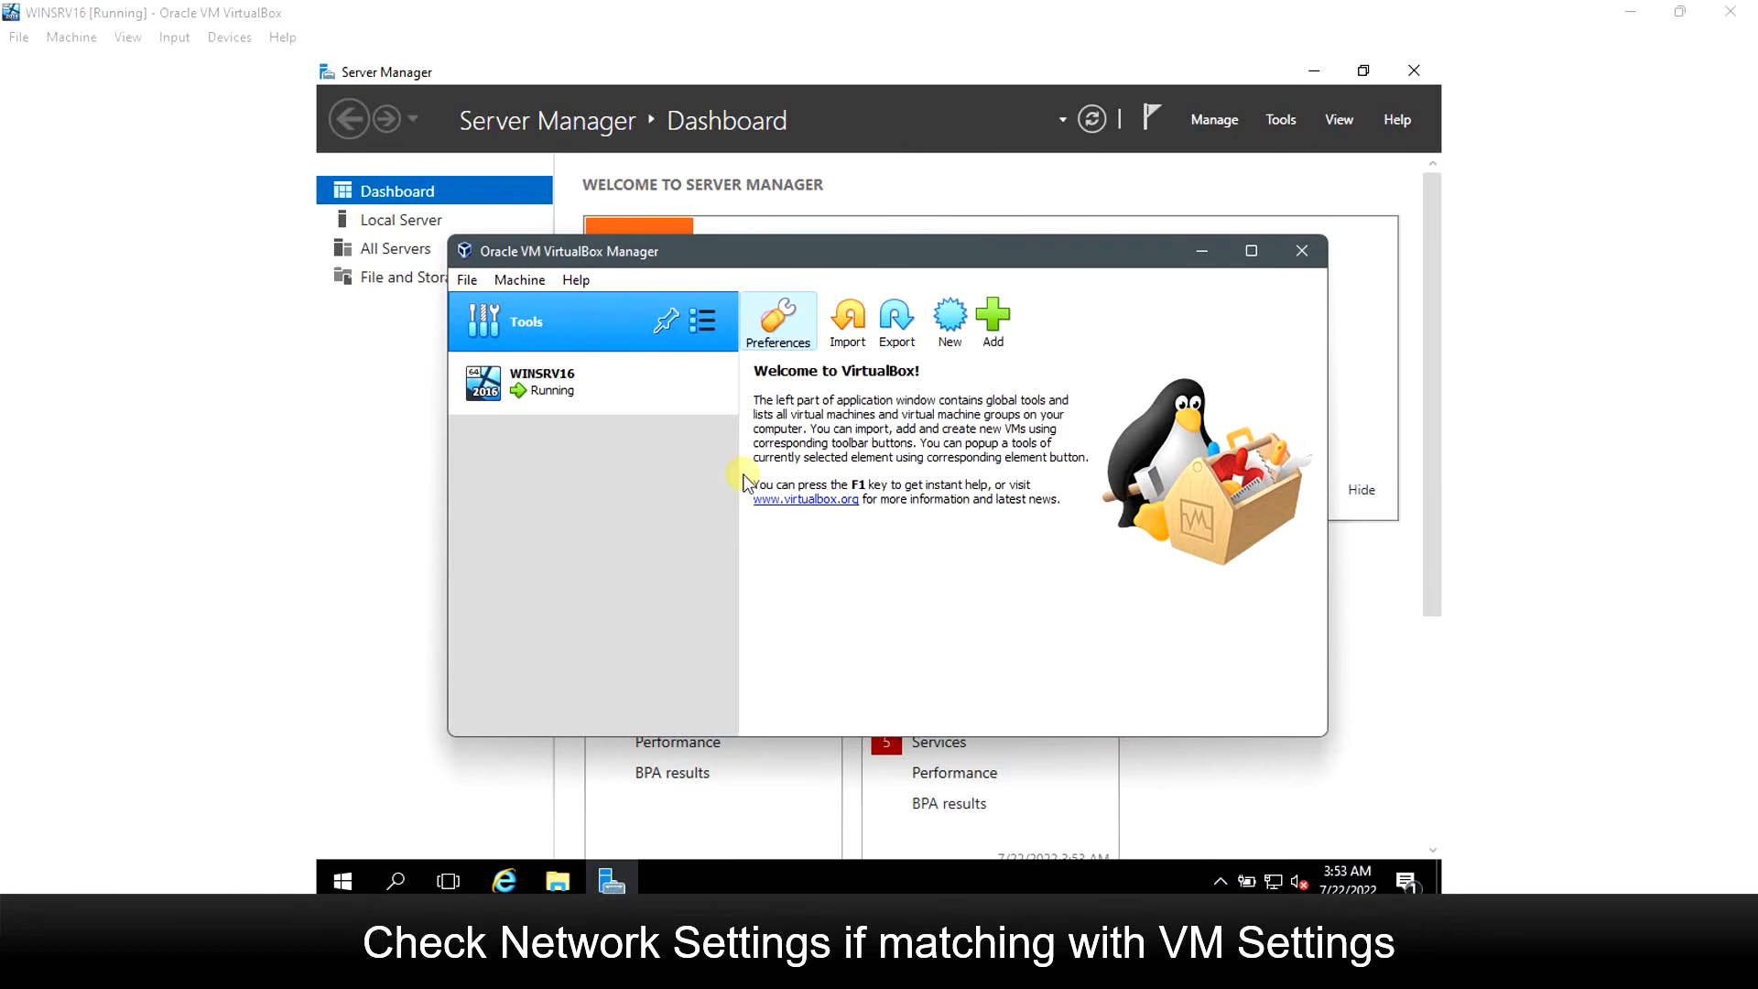
pyautogui.click(773, 321)
pyautogui.click(652, 455)
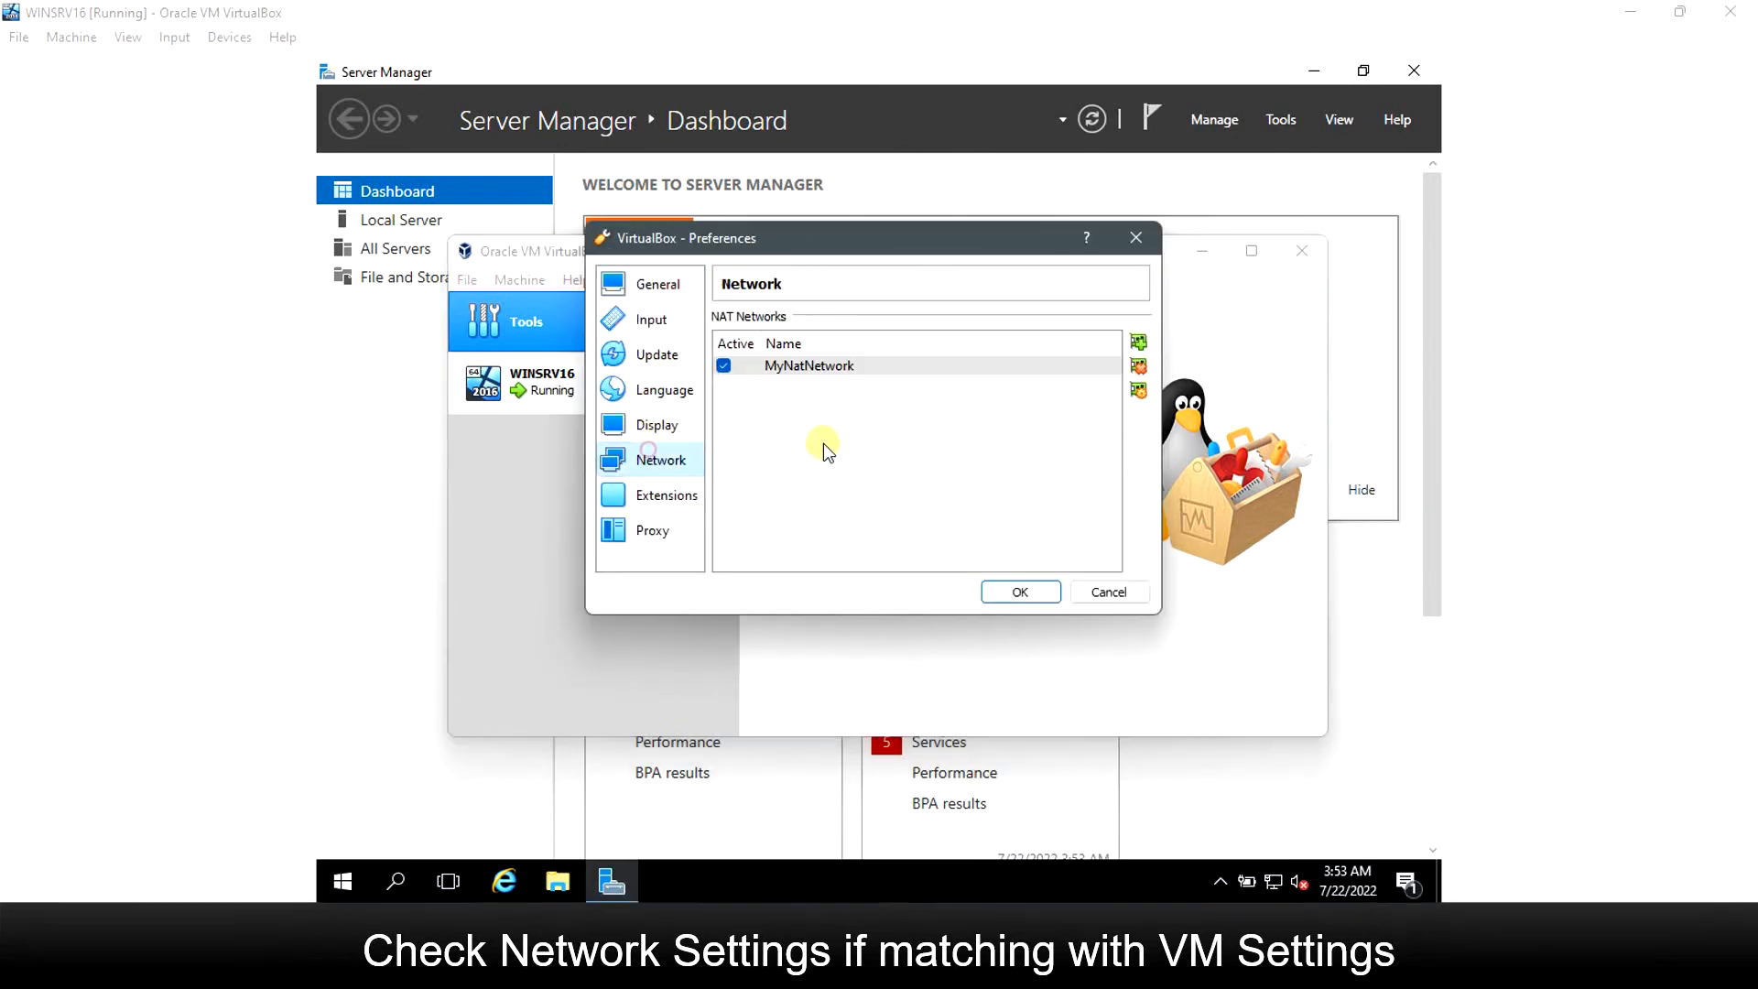
pyautogui.doubleClick(860, 366)
pyautogui.moveTo(954, 392); pyautogui.dragTo(840, 392)
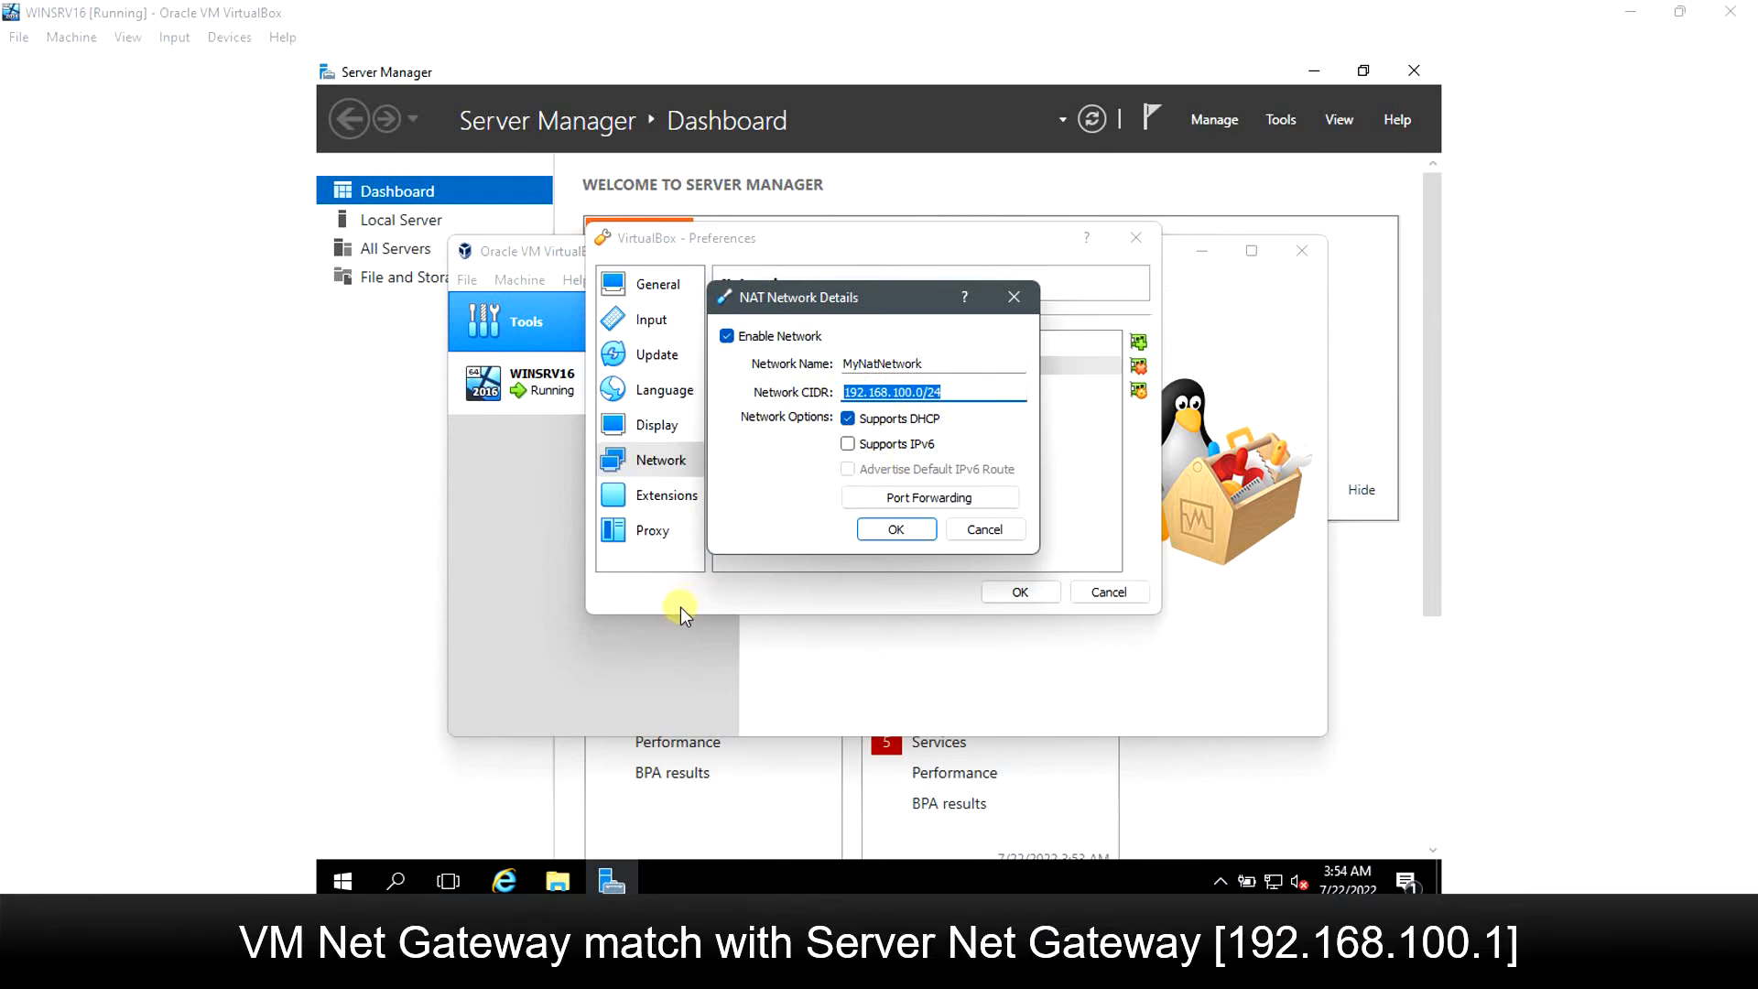
pyautogui.click(994, 529)
pyautogui.click(1108, 593)
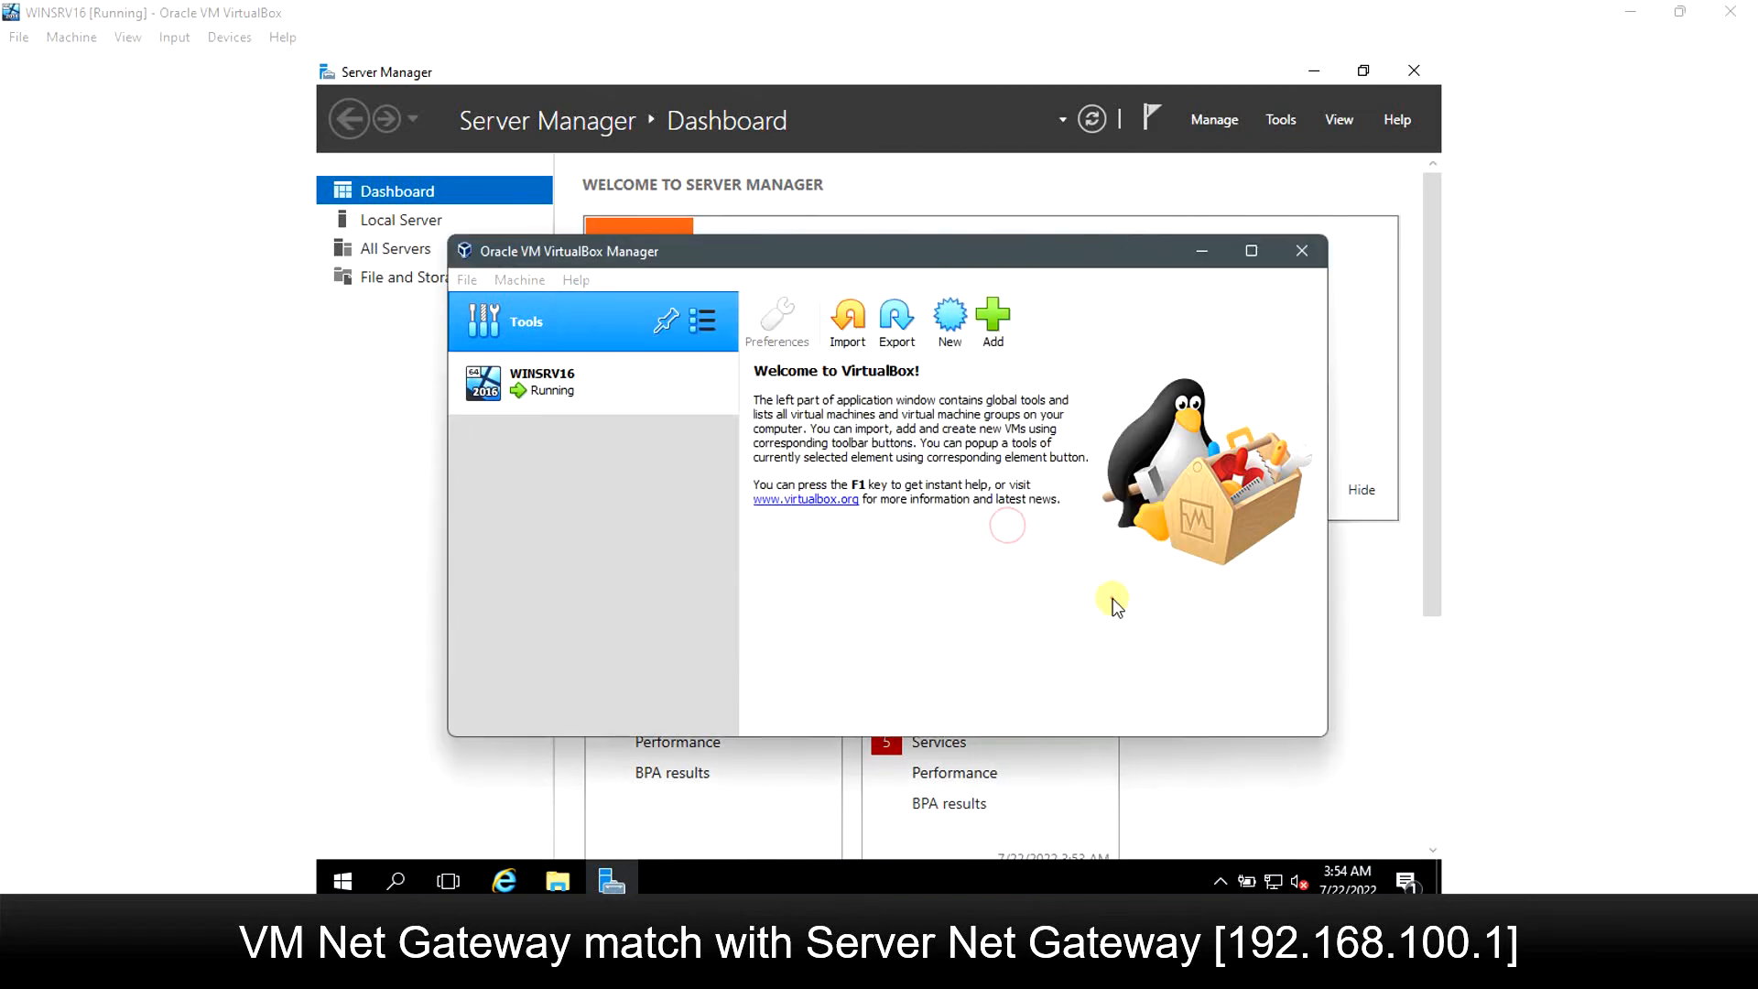
# Run ipconfig in an administrator Command Prompt to confirm the default gateway is 192.168.100.1.
pyautogui.click(1204, 250)
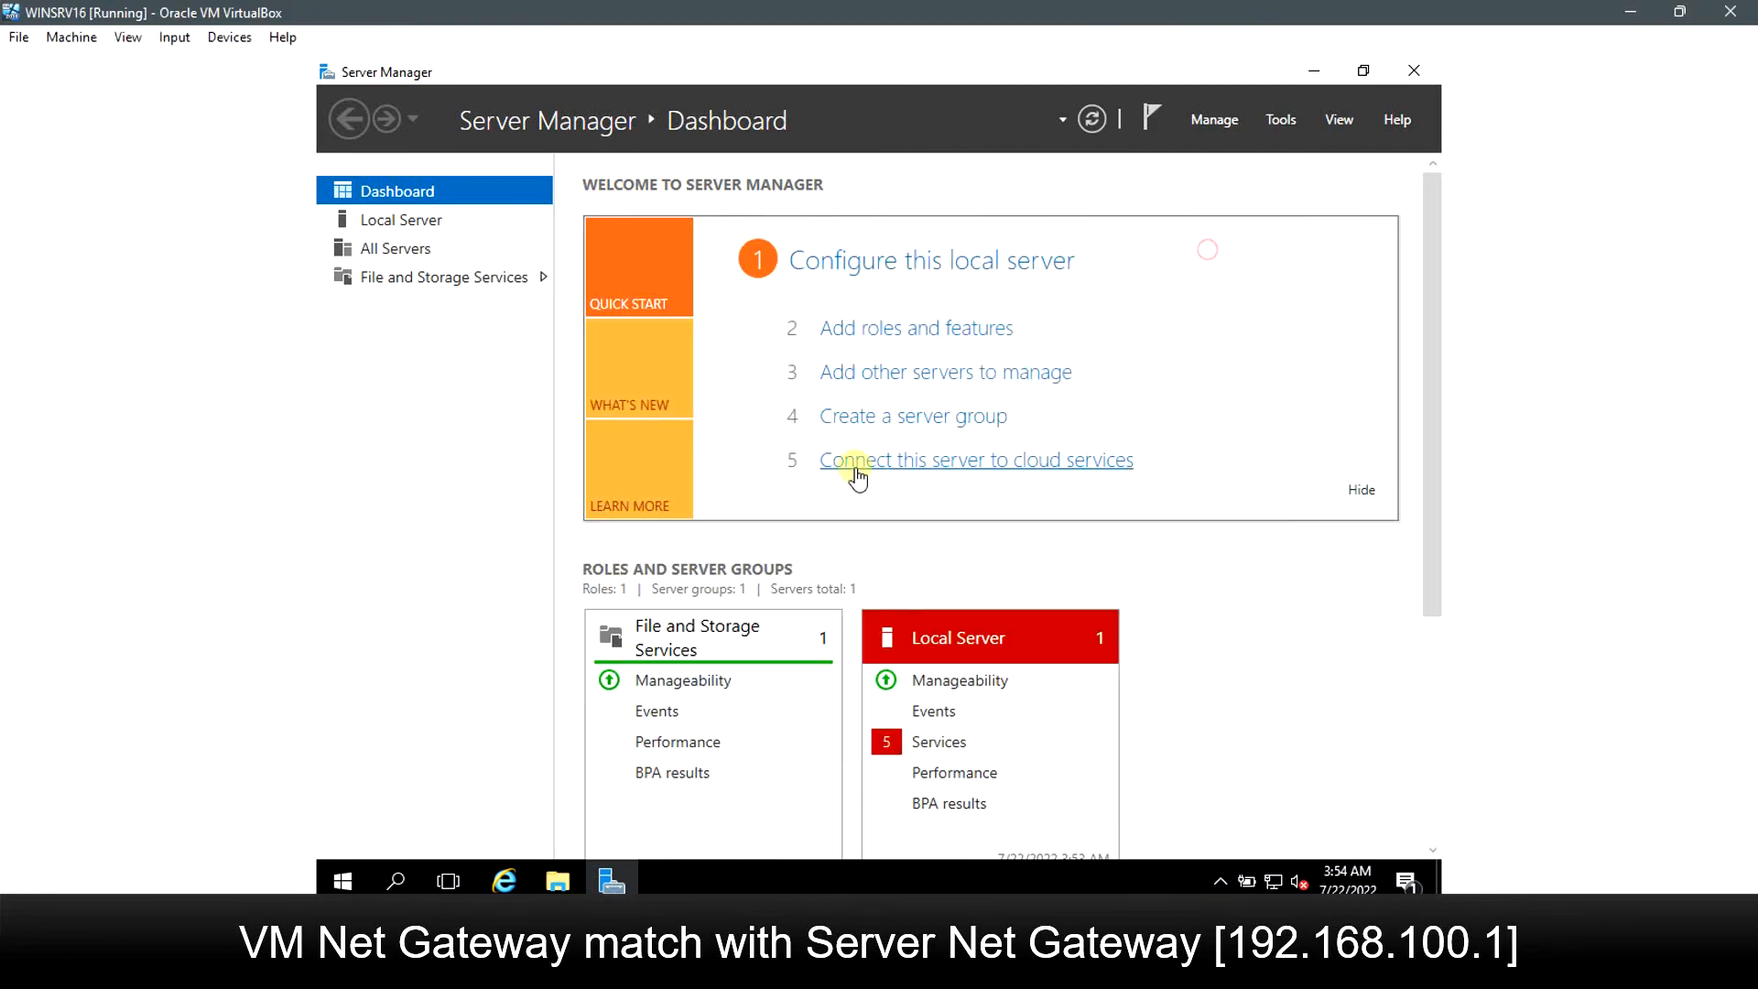
pyautogui.press('super')
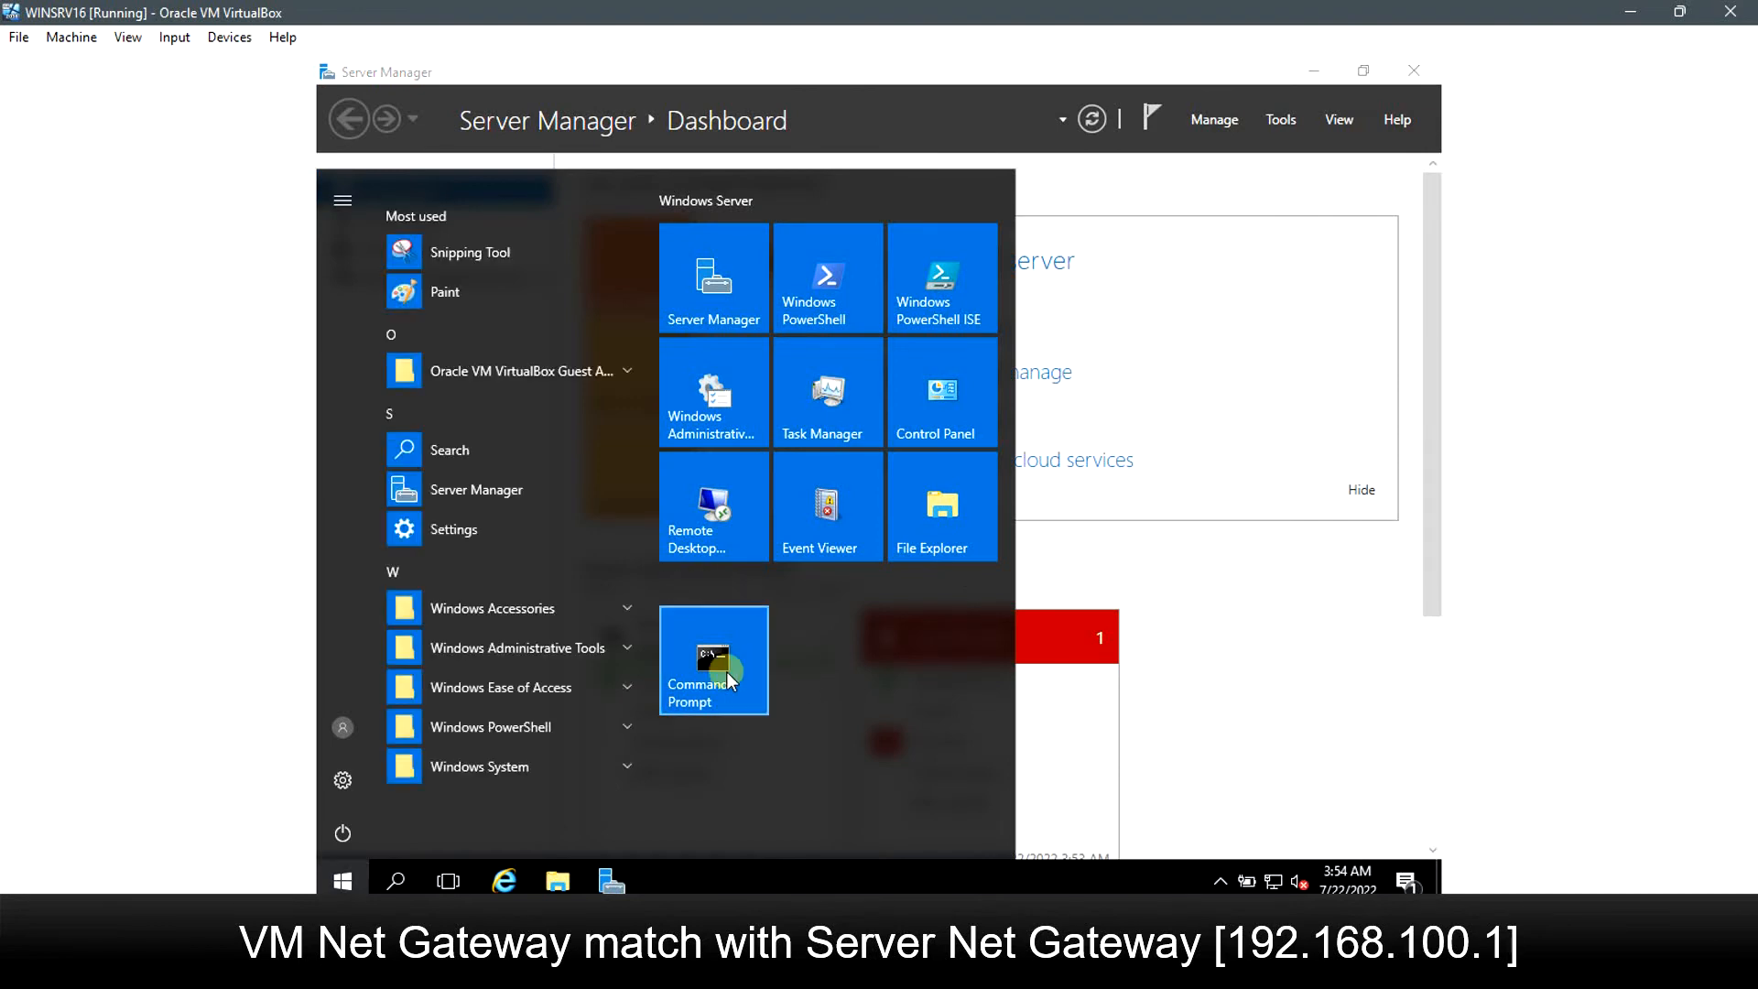
pyautogui.click(727, 672)
pyautogui.write('ipconfi')
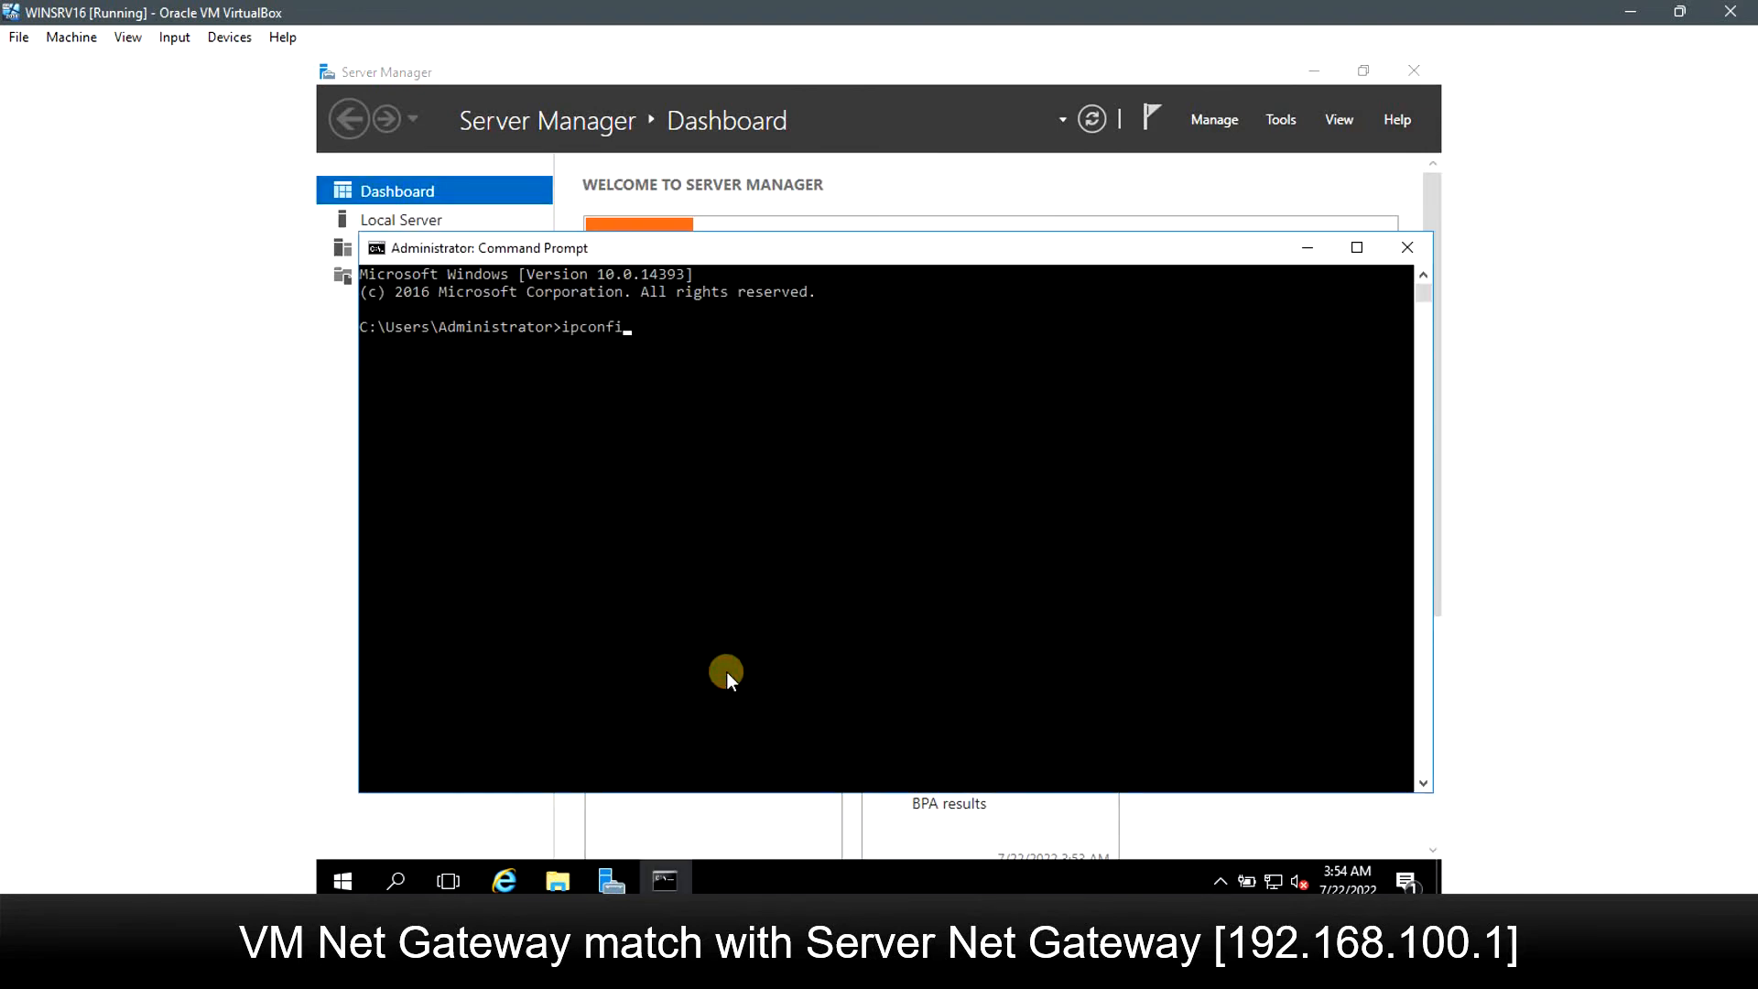
pyautogui.write('g')
pyautogui.press('Return')
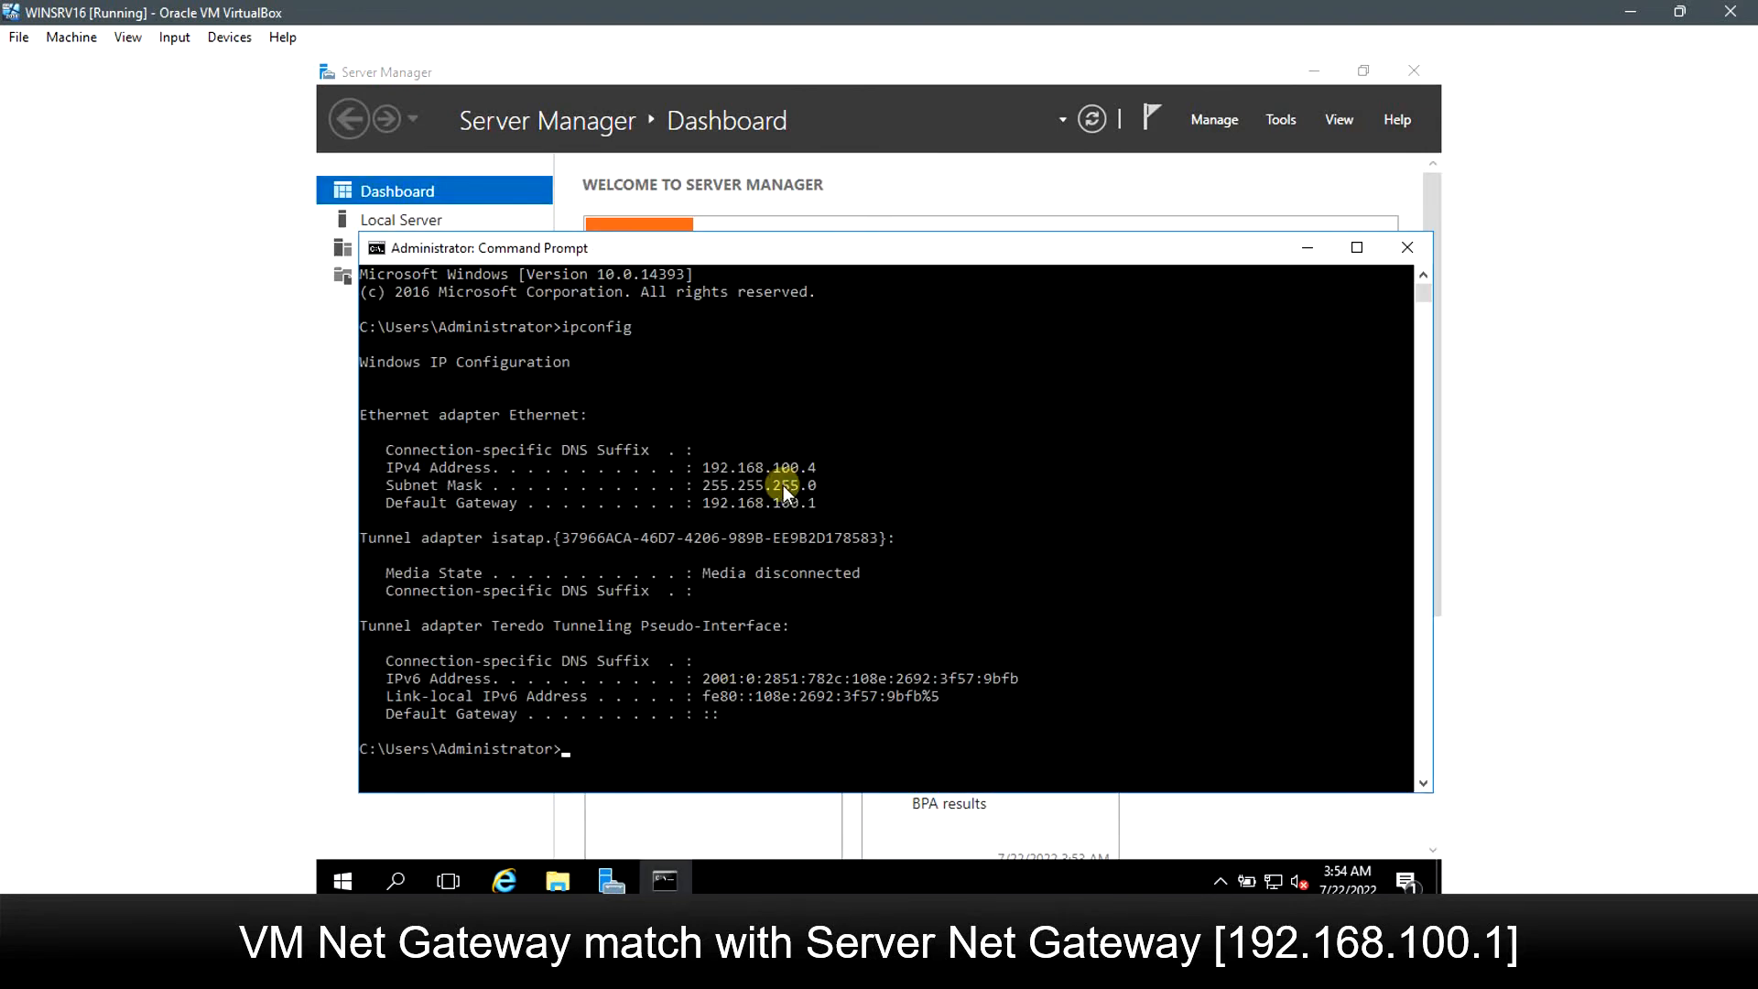
pyautogui.moveTo(703, 502); pyautogui.dragTo(823, 502)
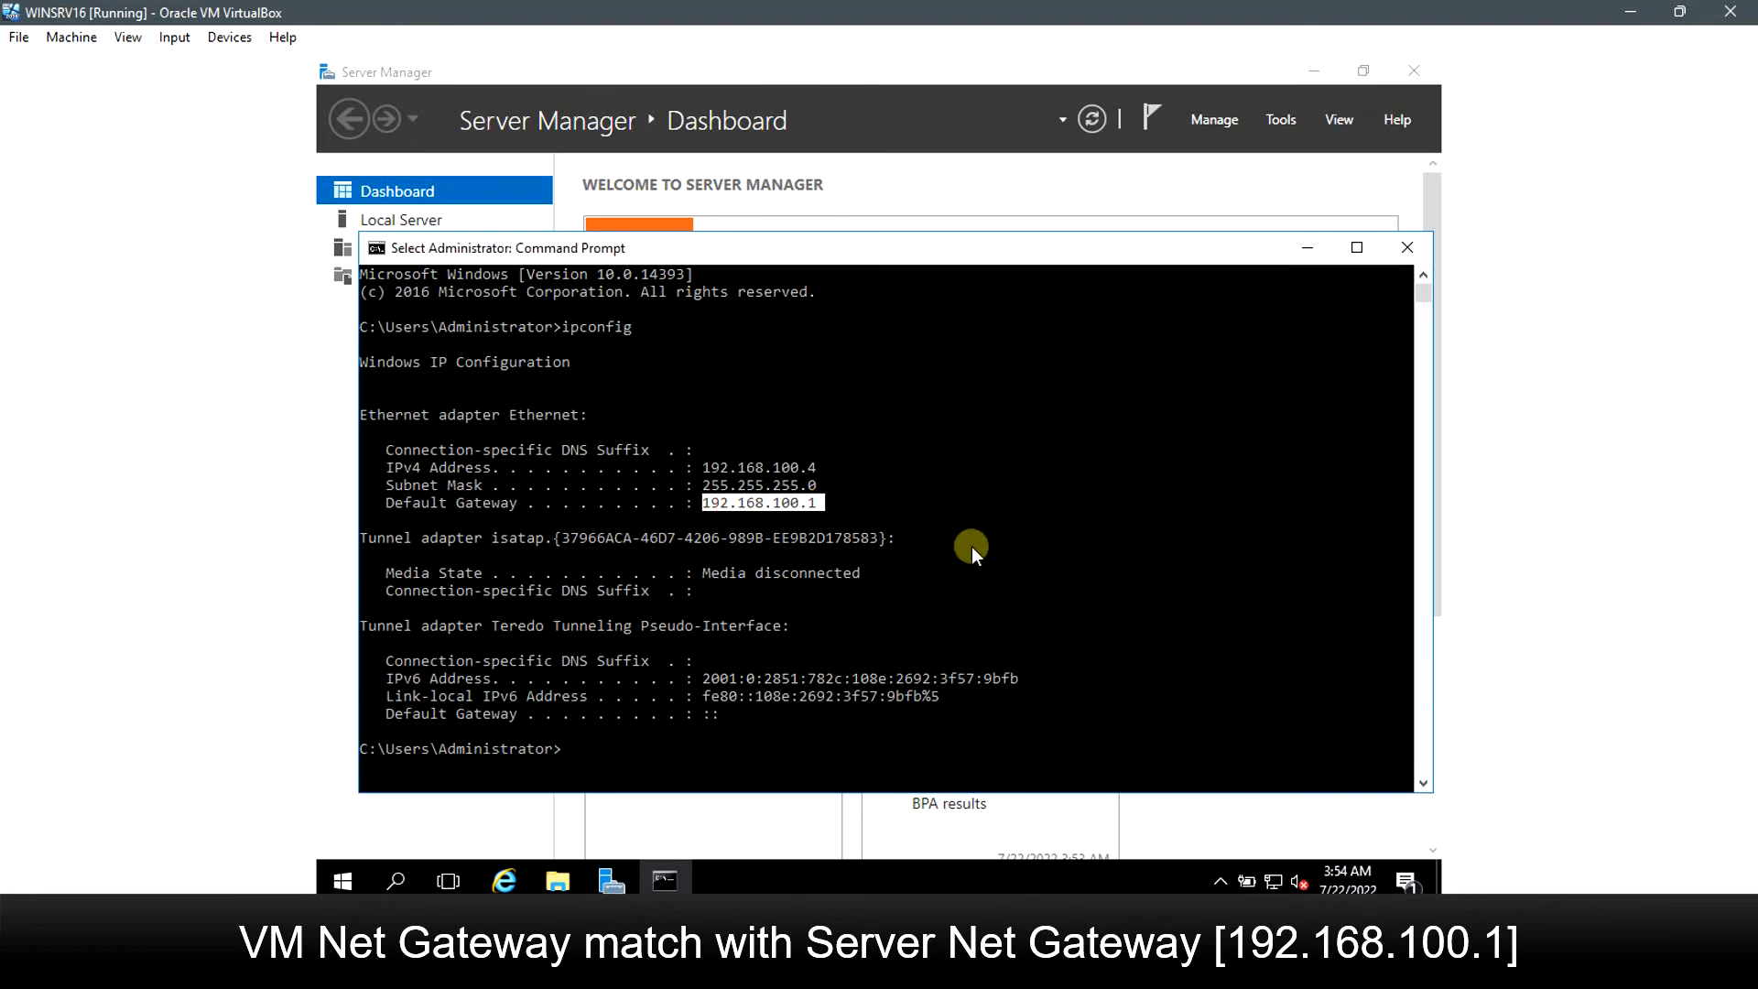
pyautogui.click(996, 612)
pyautogui.click(1409, 263)
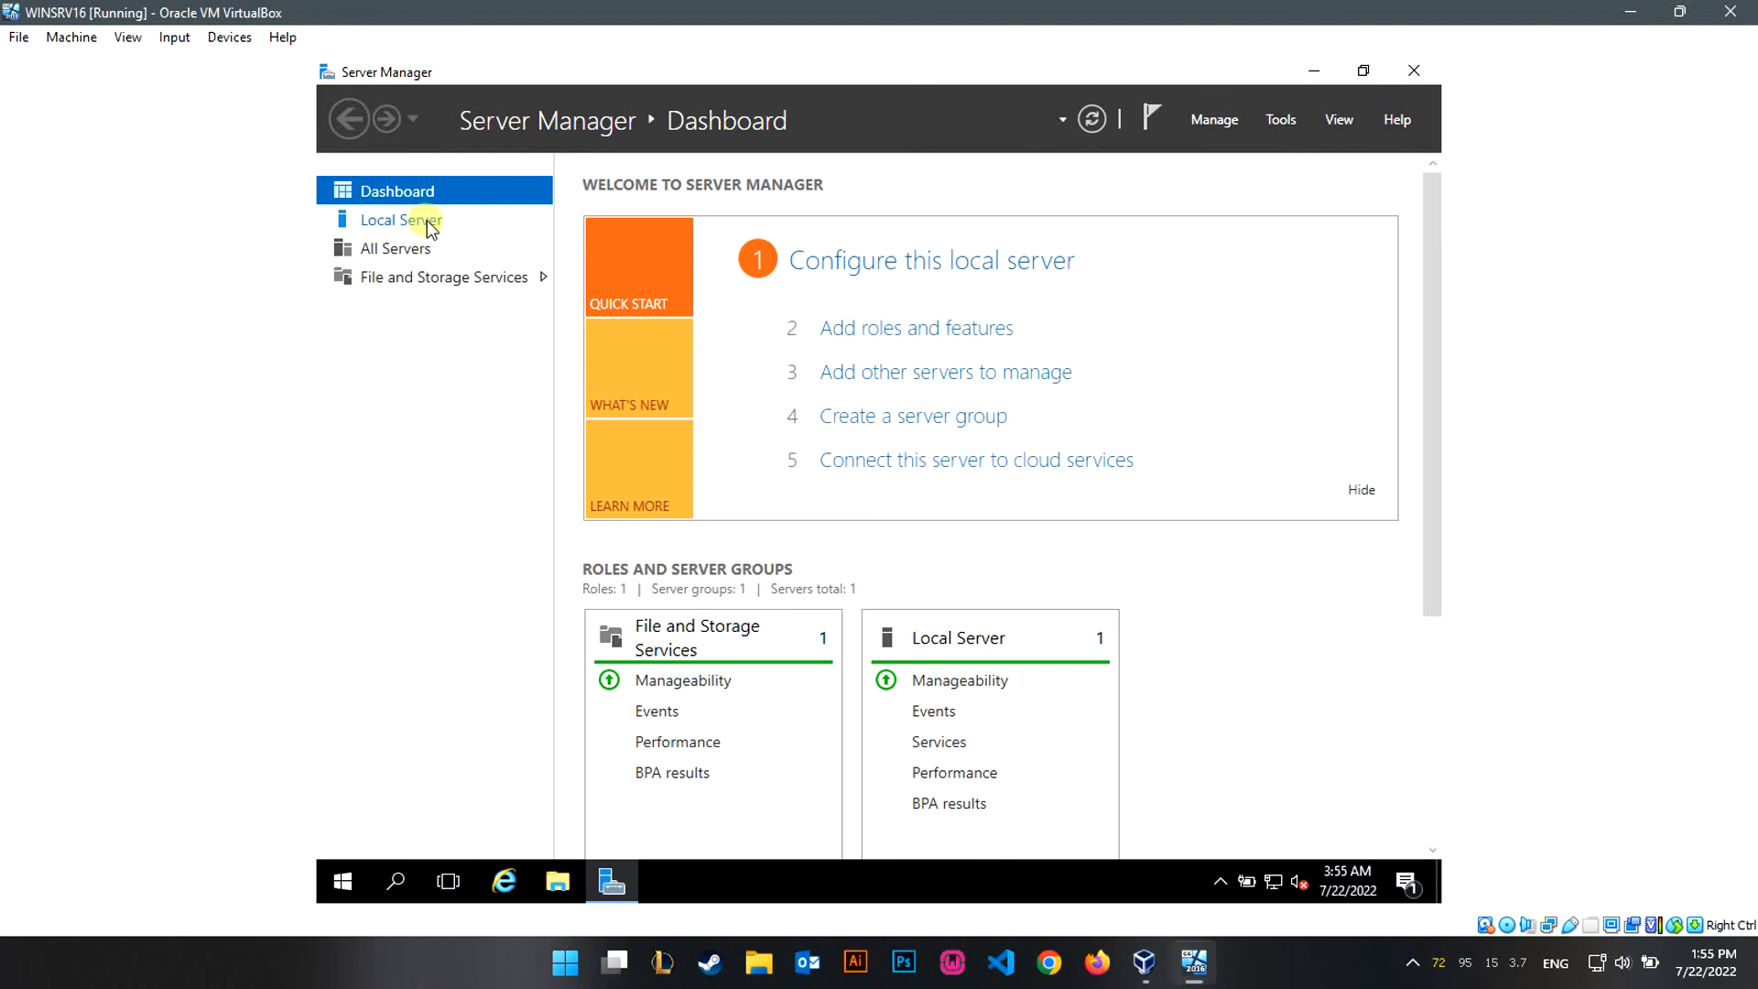
# From Local Server, open the IPv4 properties of the server's Ethernet adapter.
pyautogui.click(418, 226)
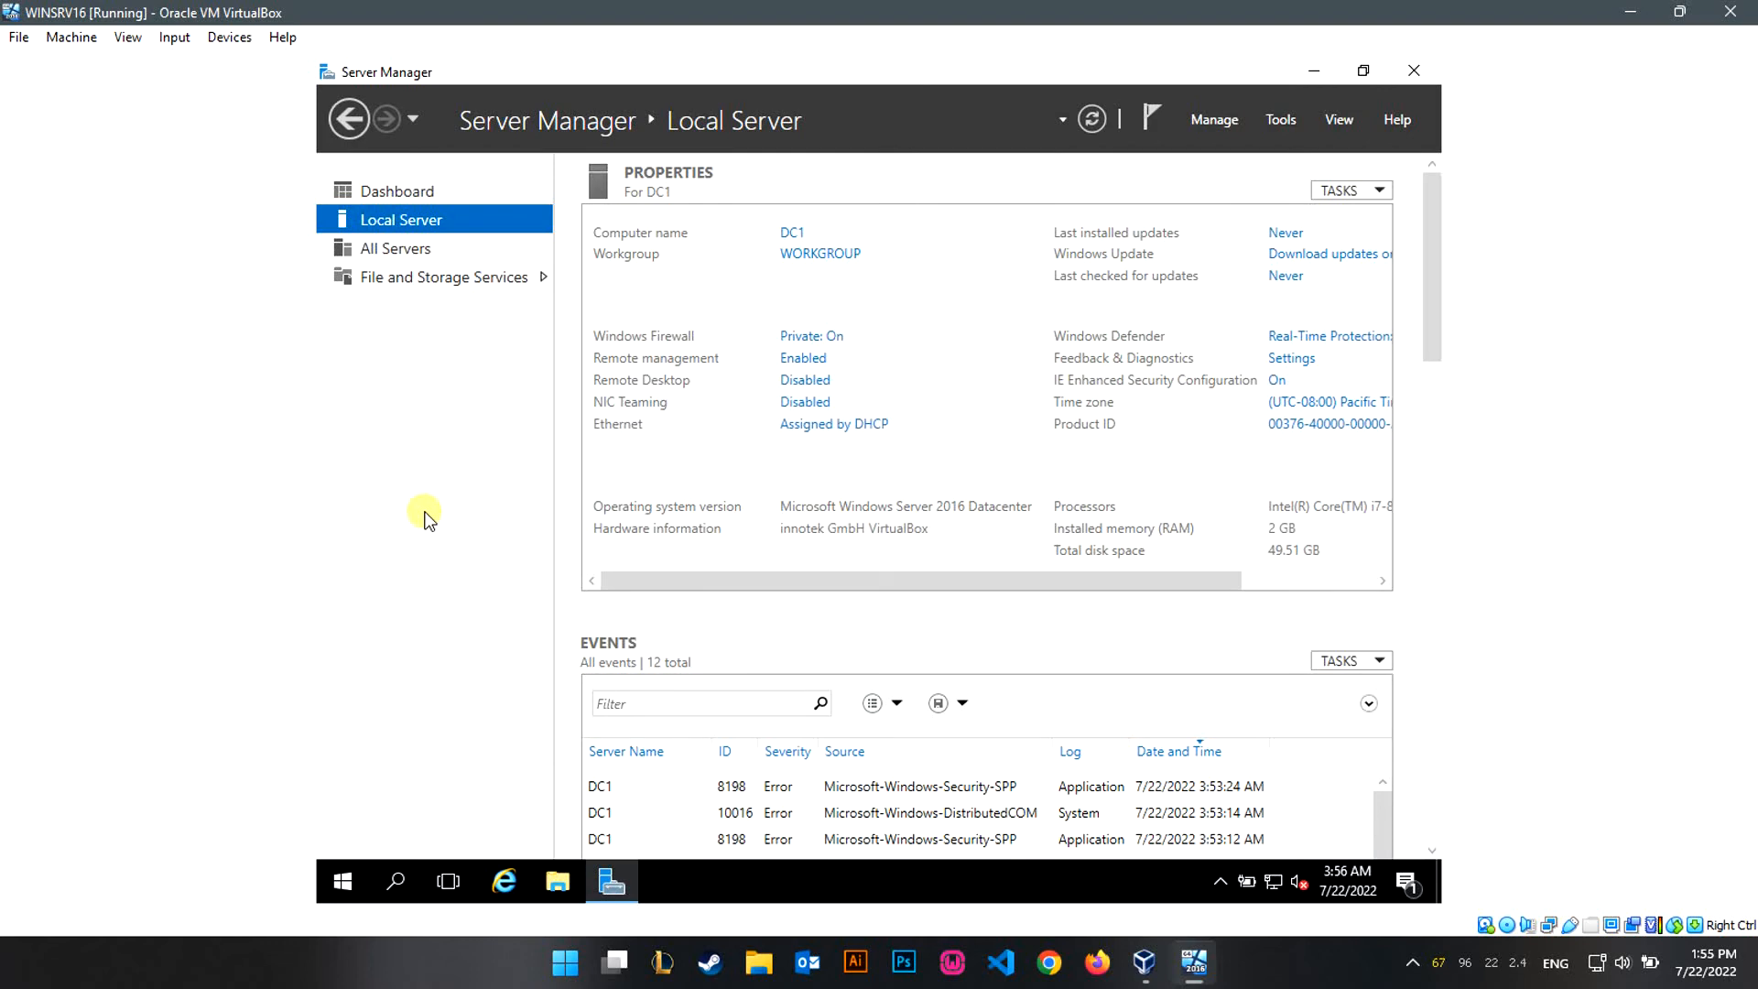
pyautogui.click(857, 428)
pyautogui.doubleClick(607, 278)
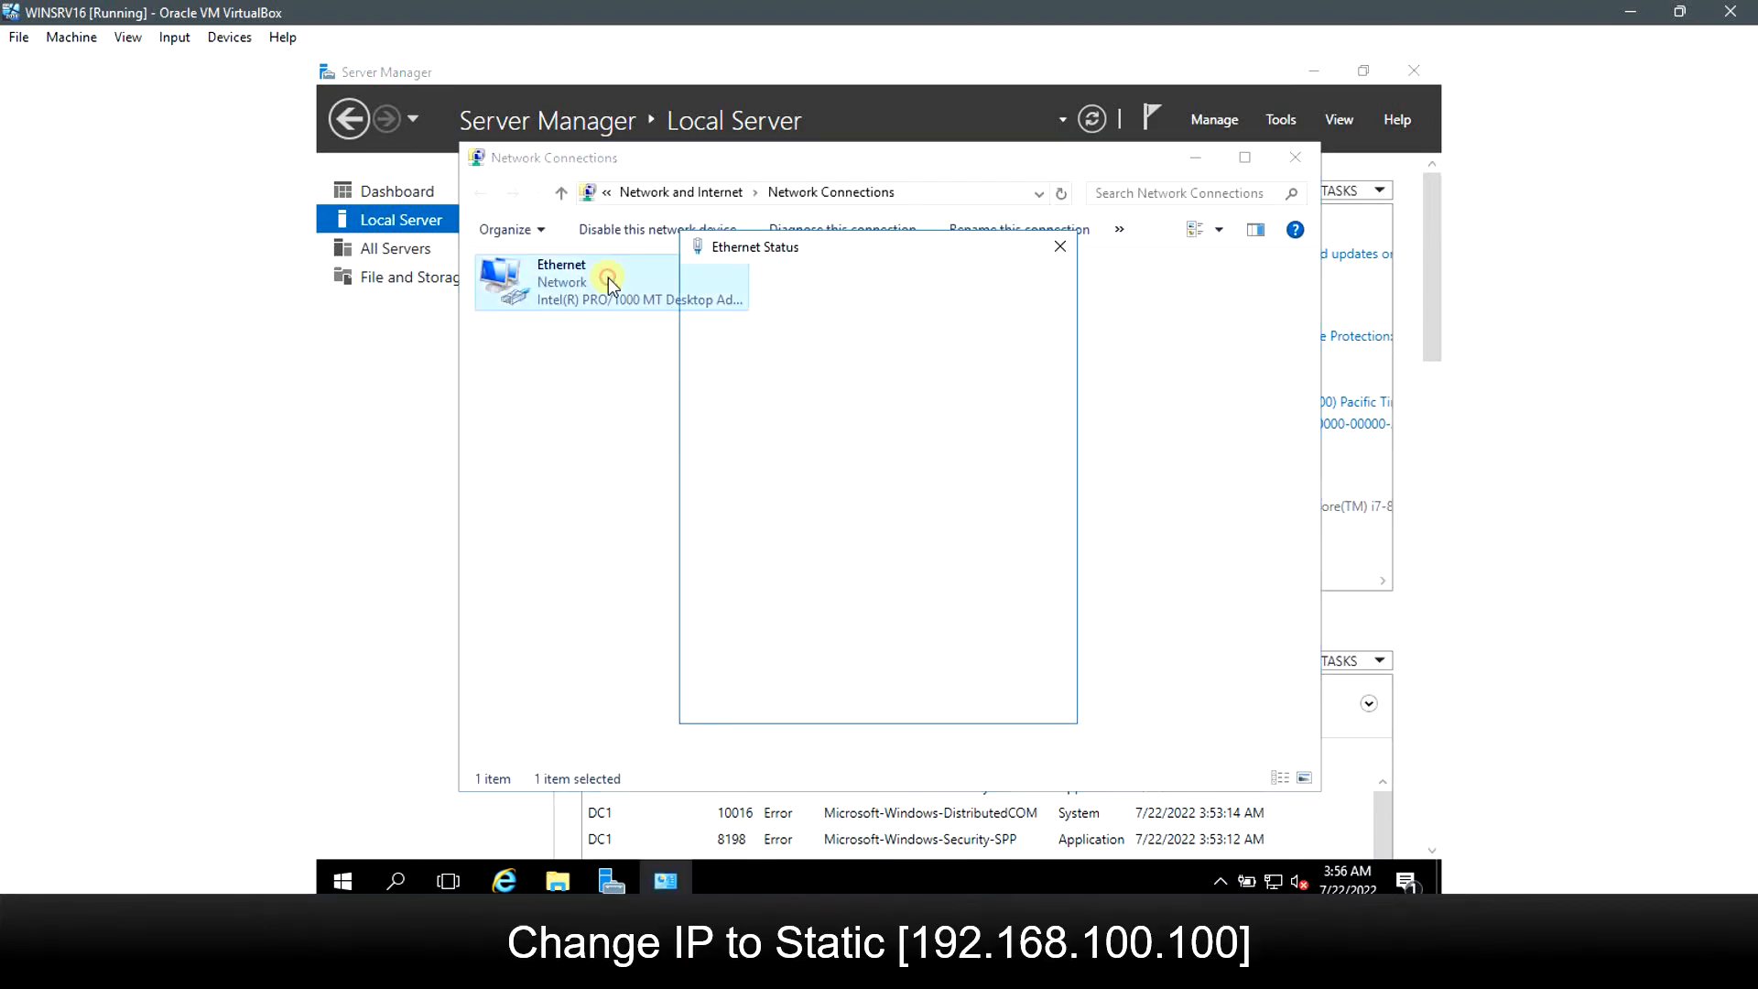
pyautogui.click(741, 648)
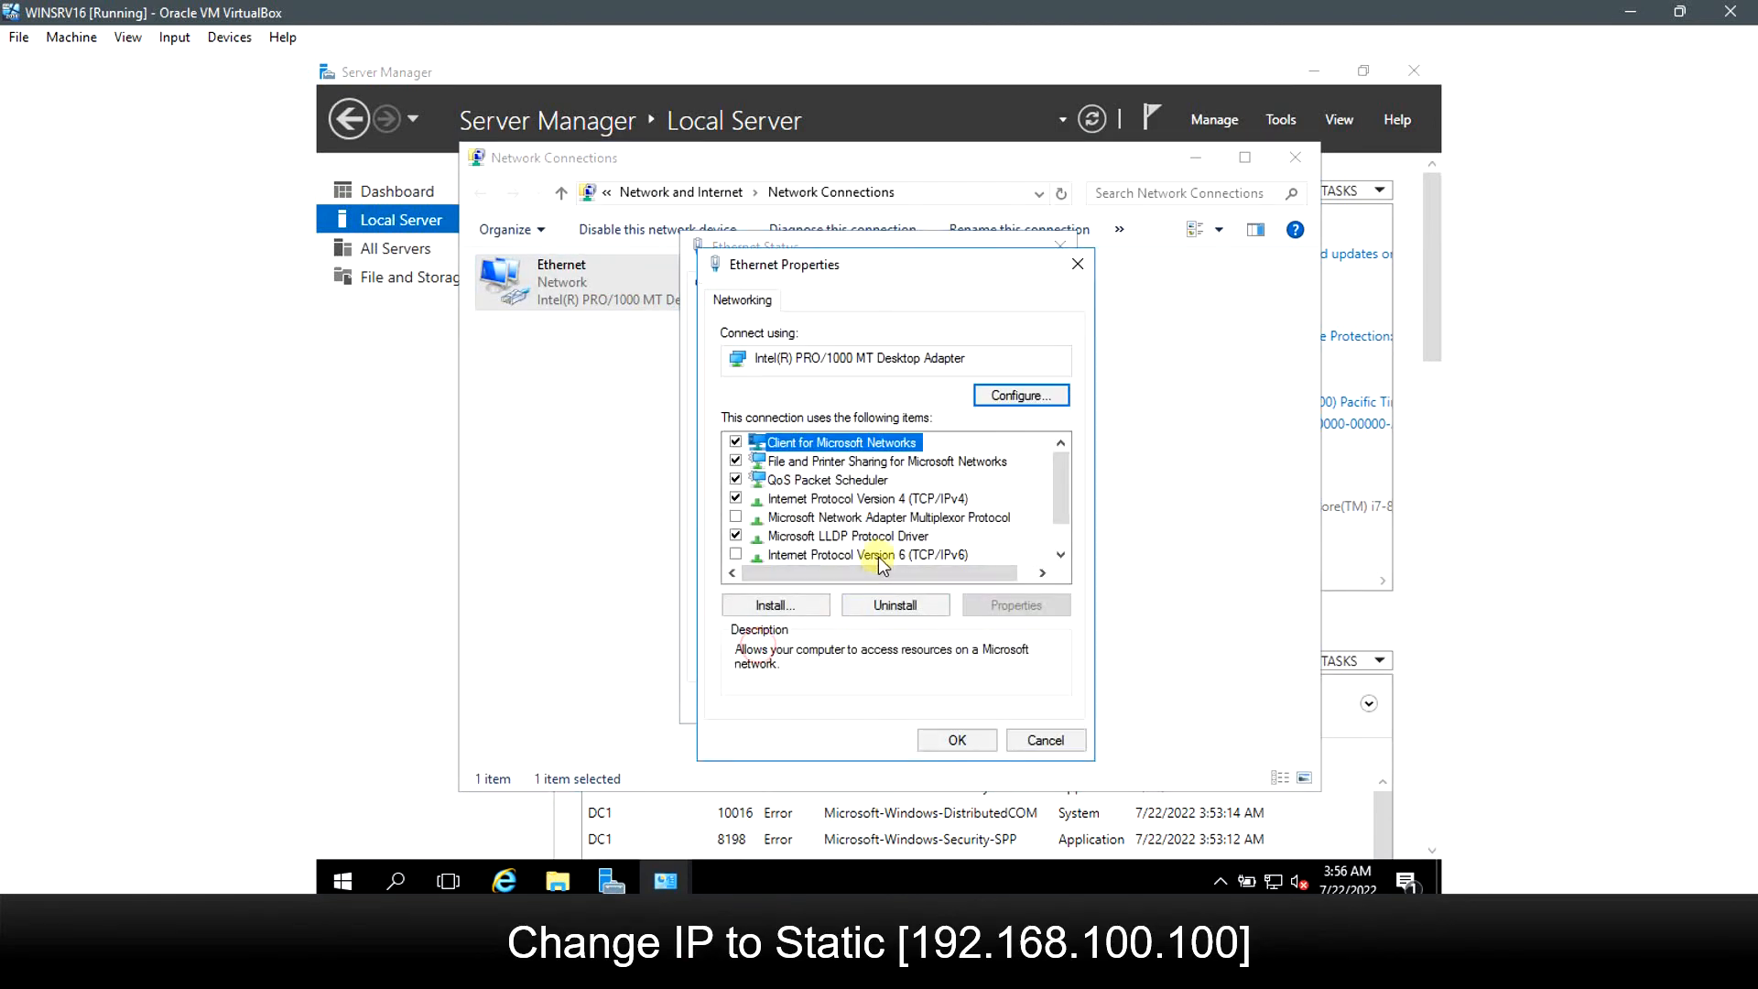
pyautogui.doubleClick(906, 499)
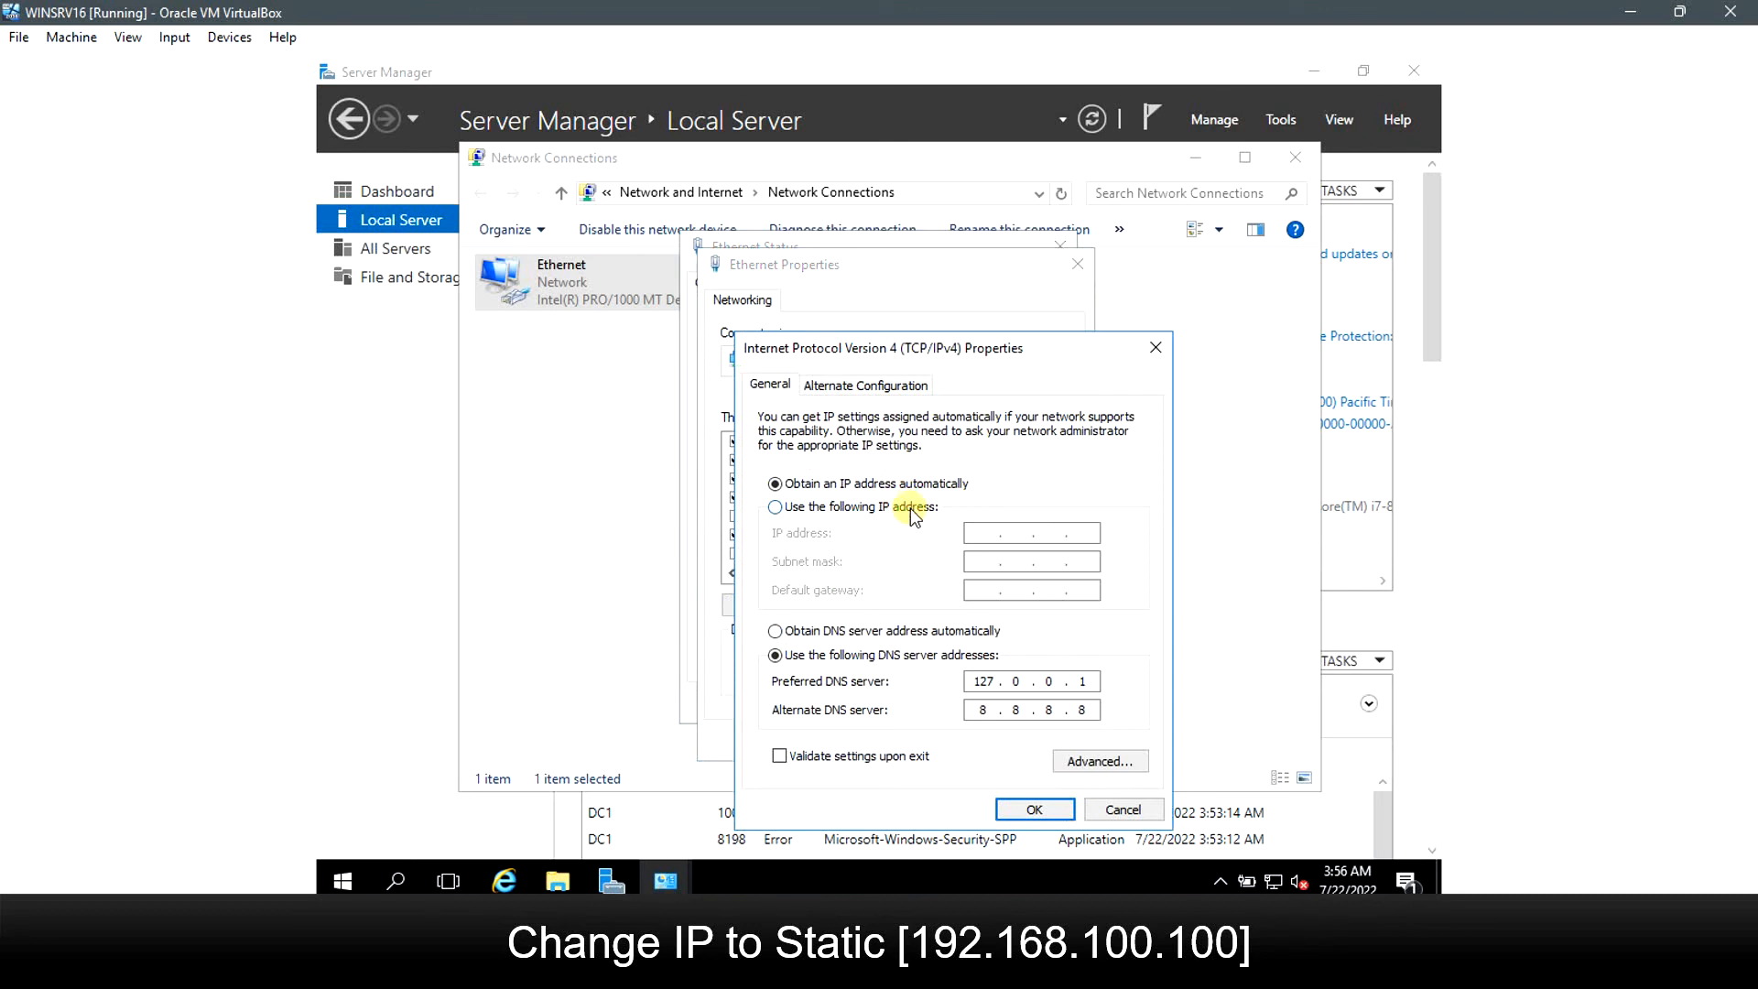
# Enter static IP 192.168.100.100, mask 255.255.255.0 and gateway 192.168.100.1.
pyautogui.click(914, 513)
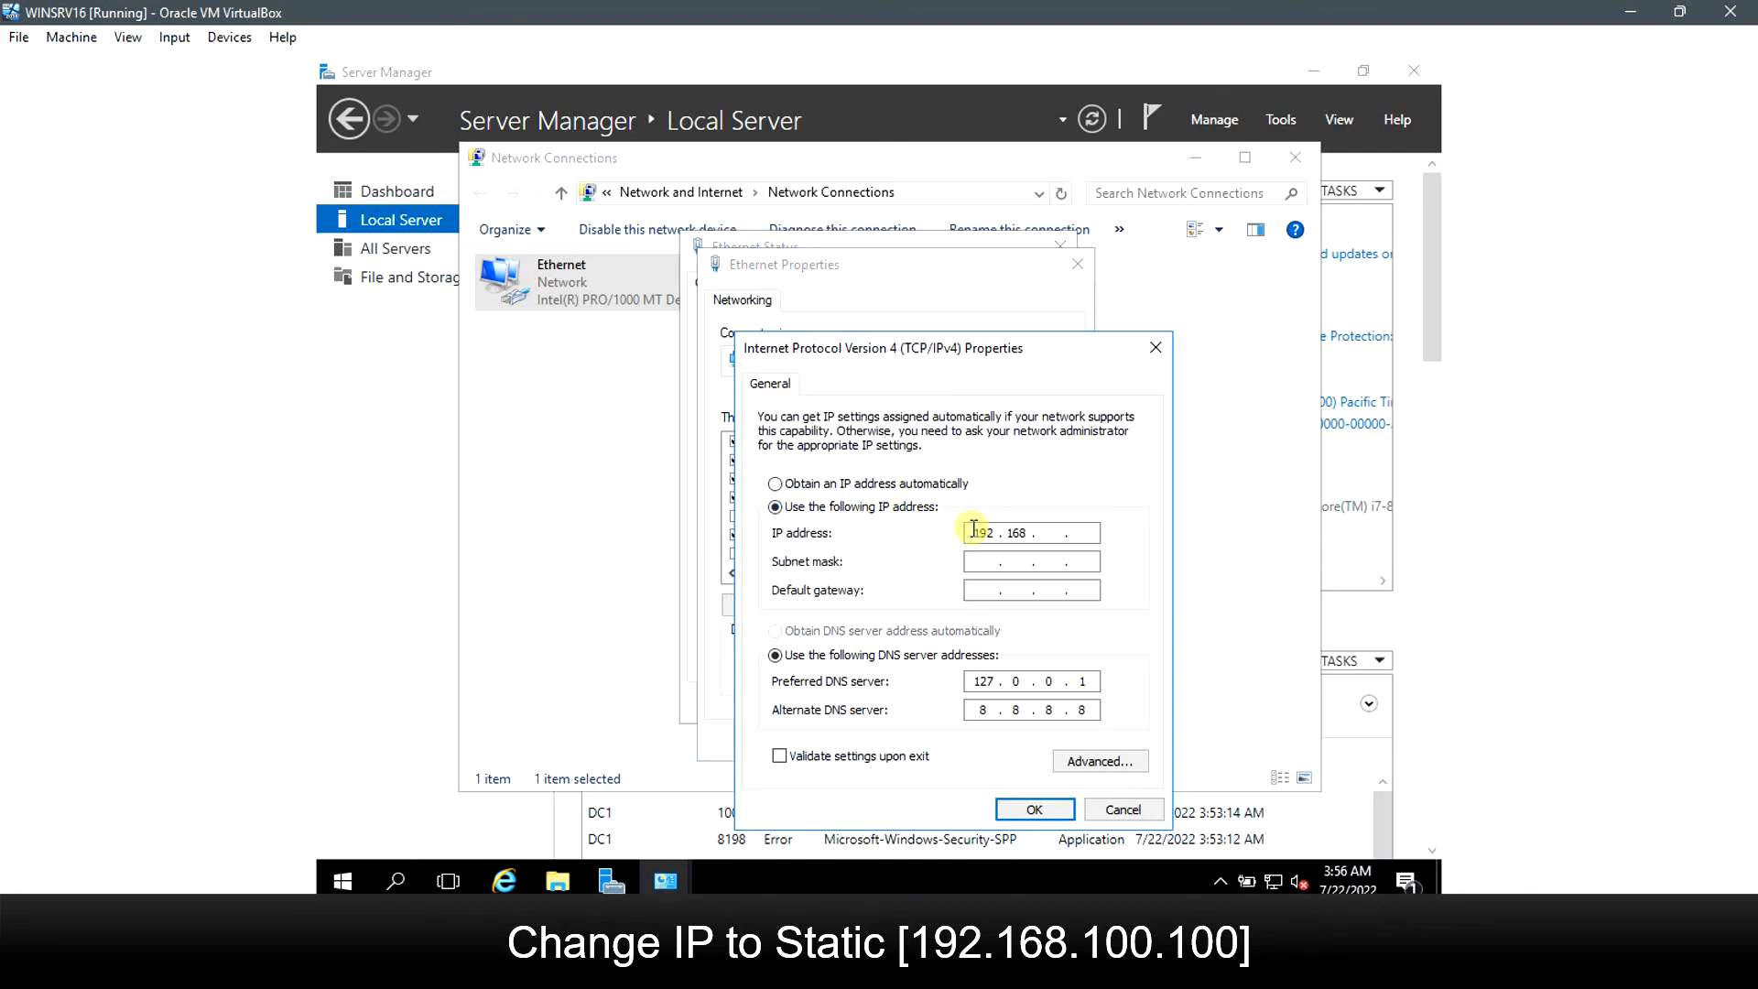
pyautogui.click(973, 530)
pyautogui.write('192 . 168 . 100 . 100')
pyautogui.press('Tab')
pyautogui.press('Tab')
pyautogui.write('192 . 168 . 100')
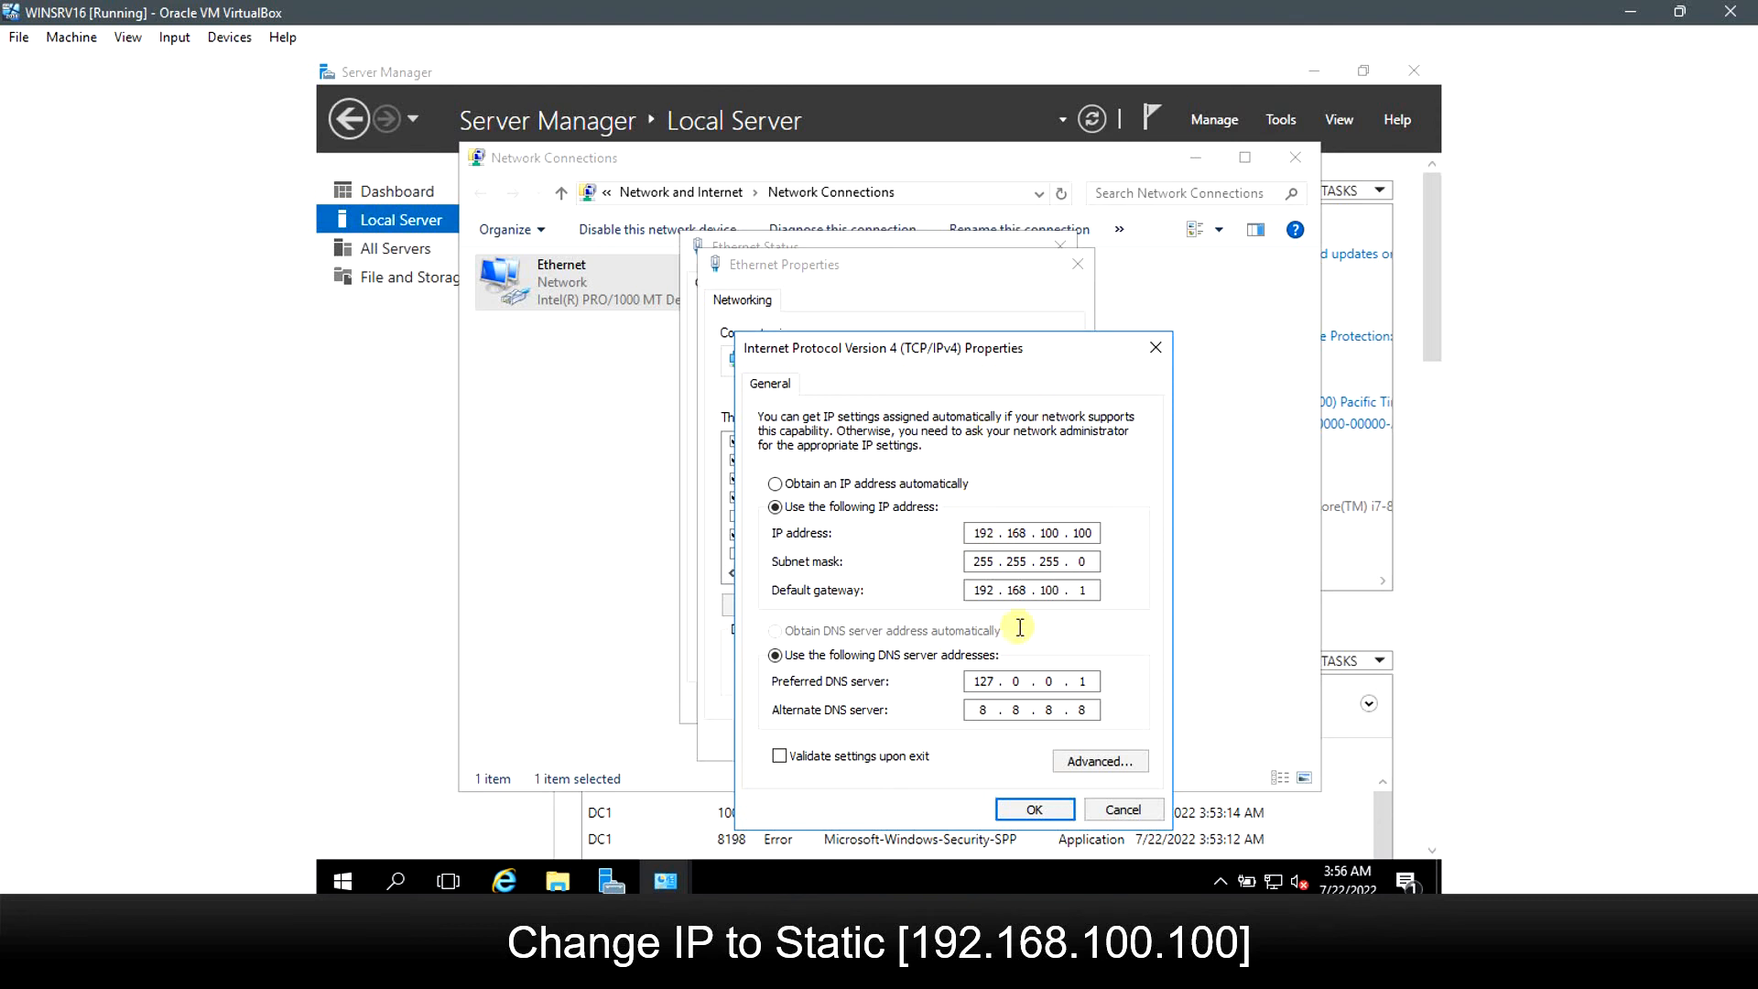
pyautogui.doubleClick(1091, 591)
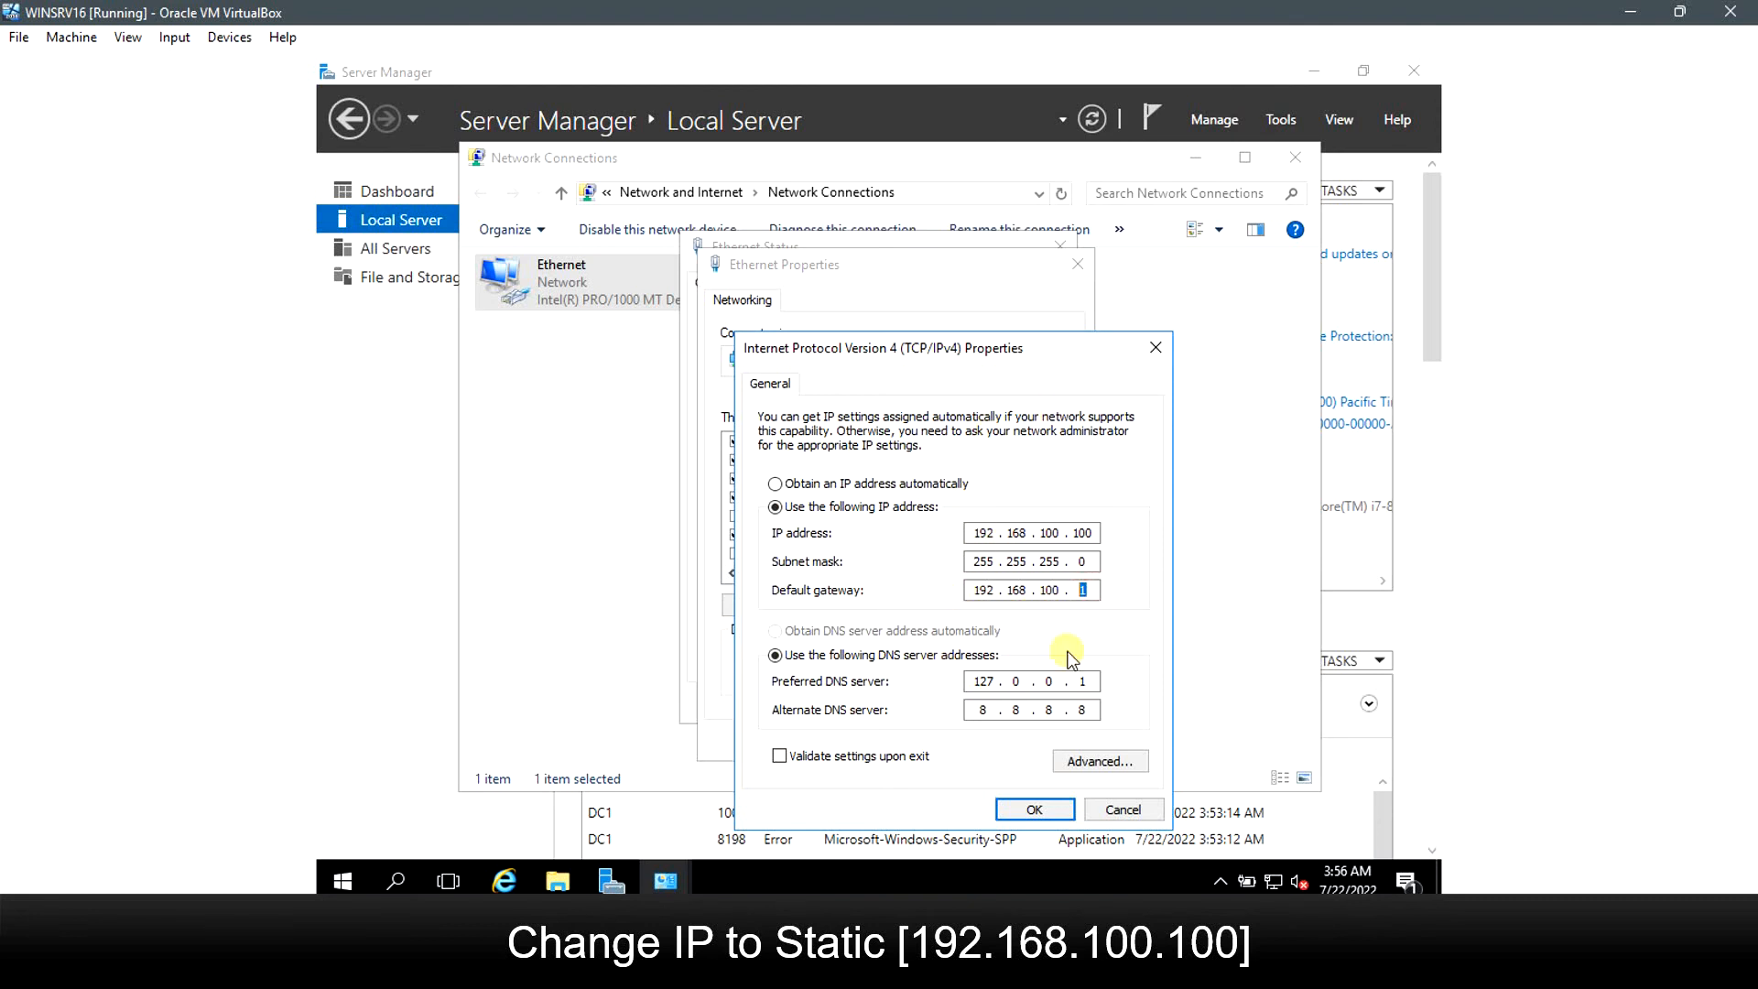
pyautogui.write('1')
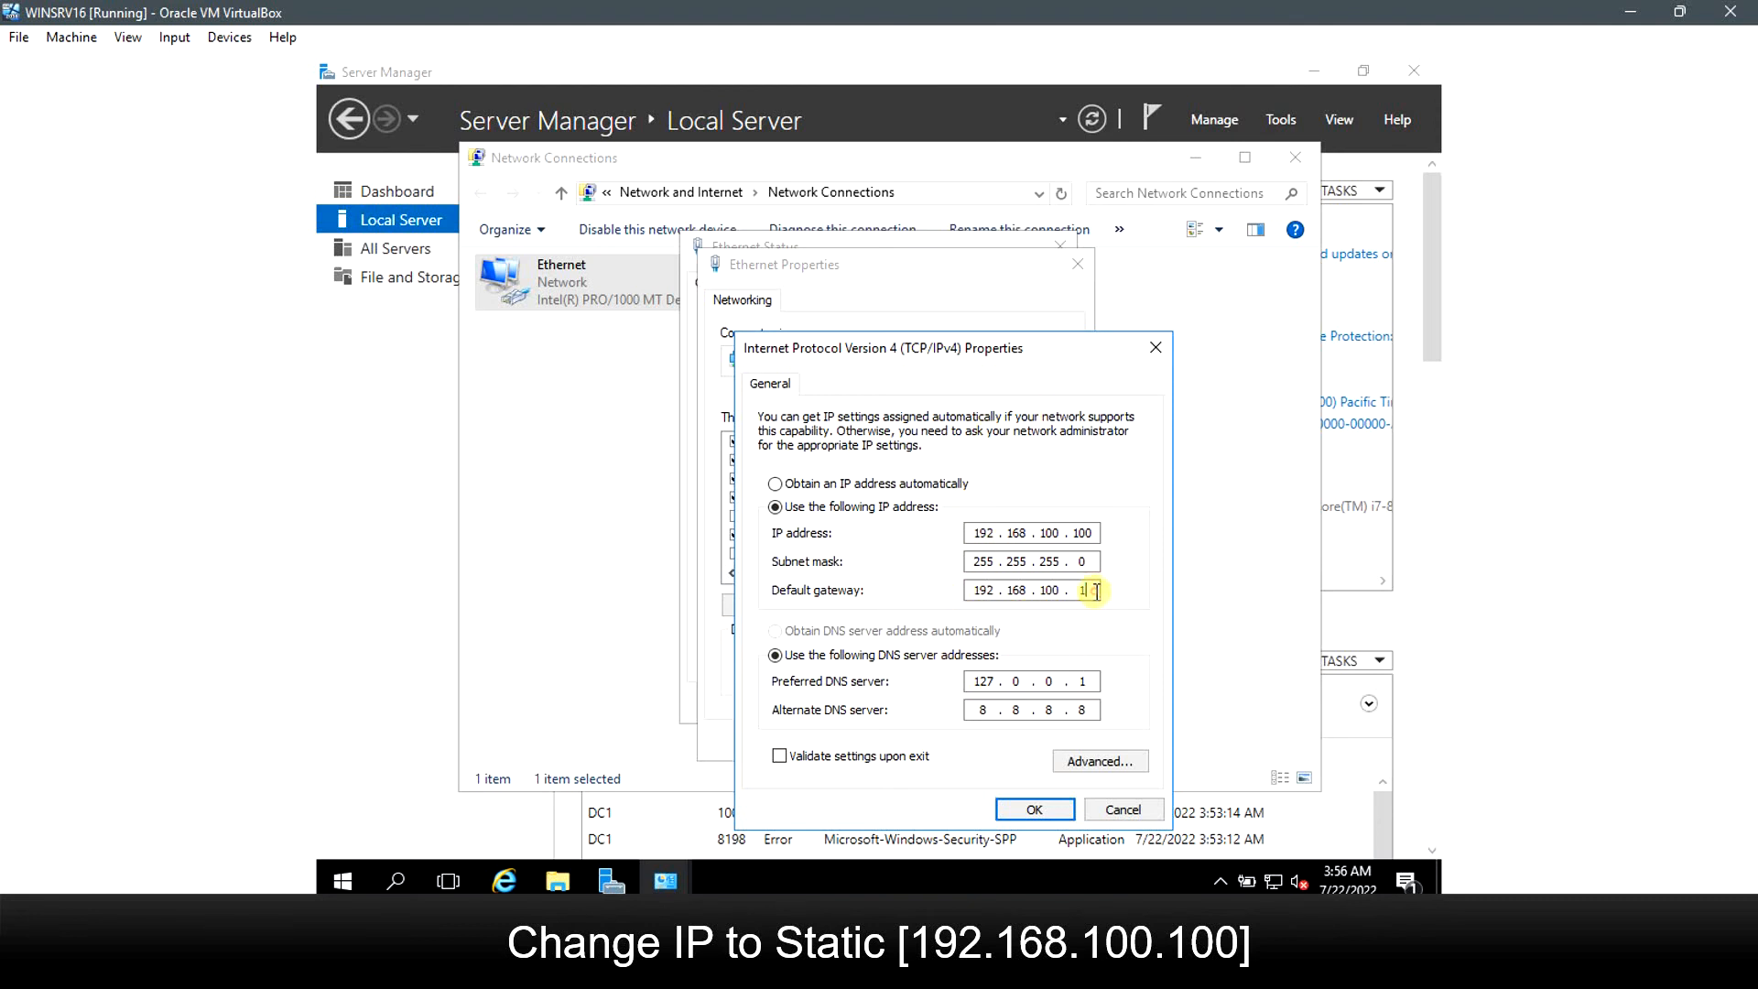
# Apply the new IPv4 settings and close the Ethernet and network connection windows.
pyautogui.click(1027, 809)
pyautogui.click(959, 740)
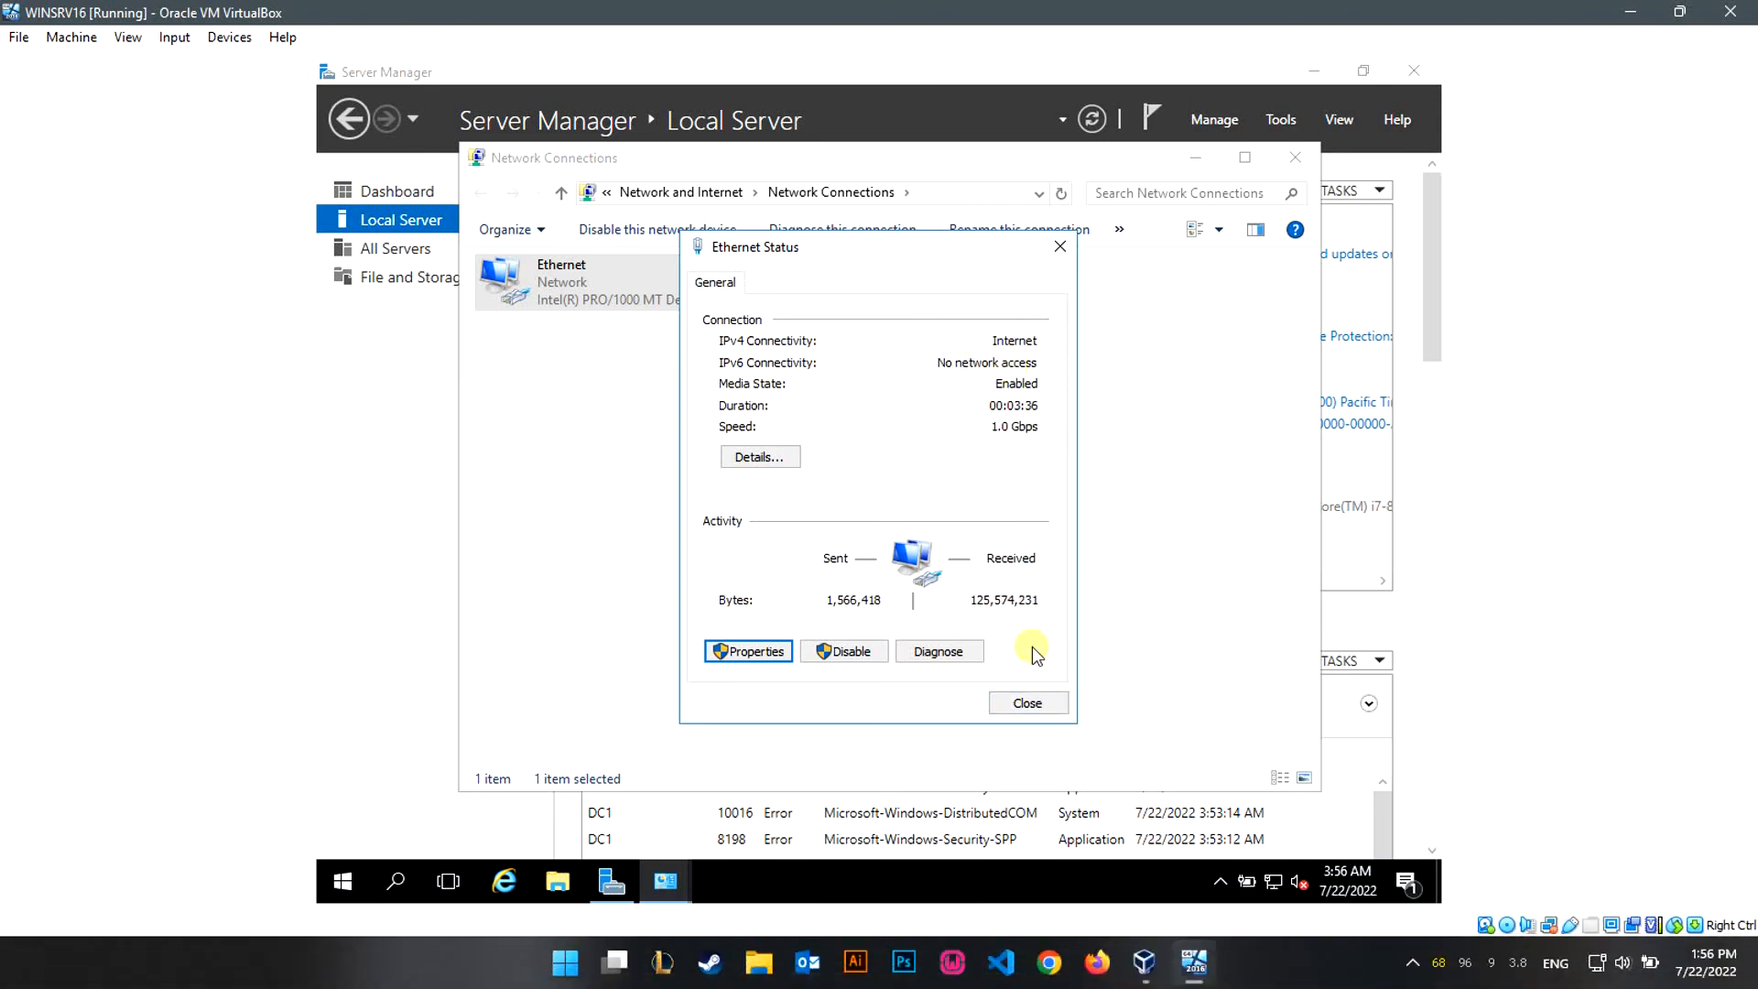
pyautogui.click(1027, 703)
pyautogui.click(1293, 156)
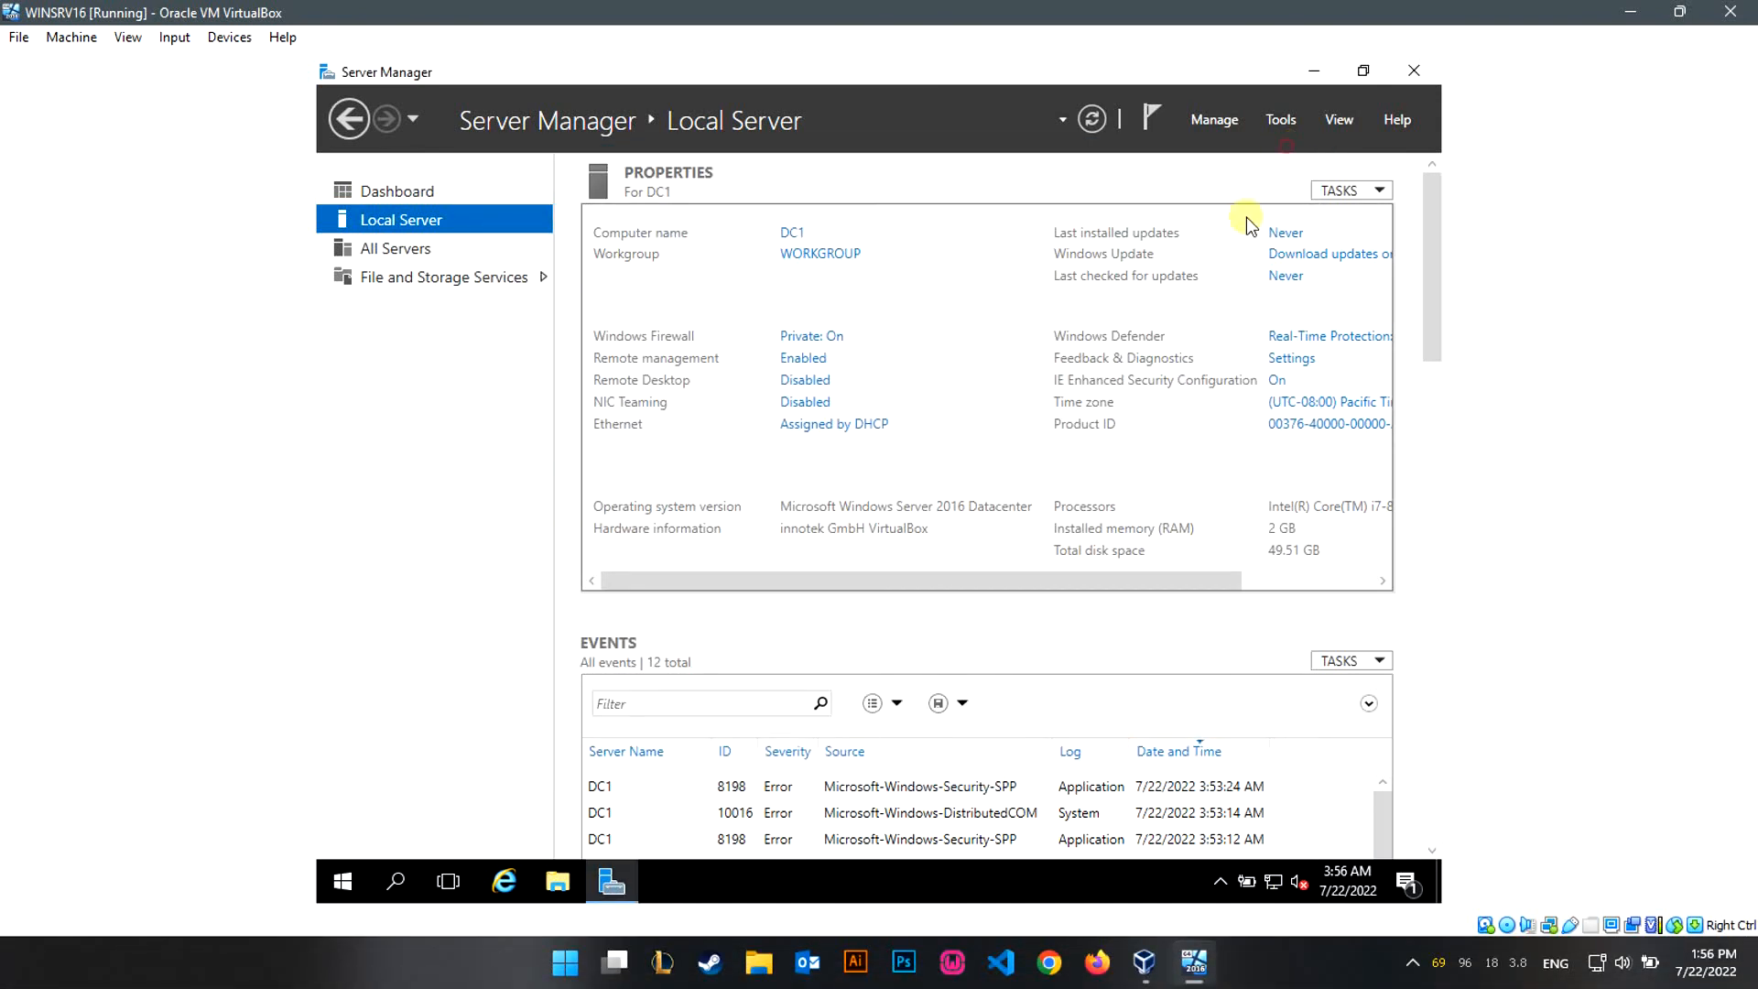
pyautogui.click(1261, 580)
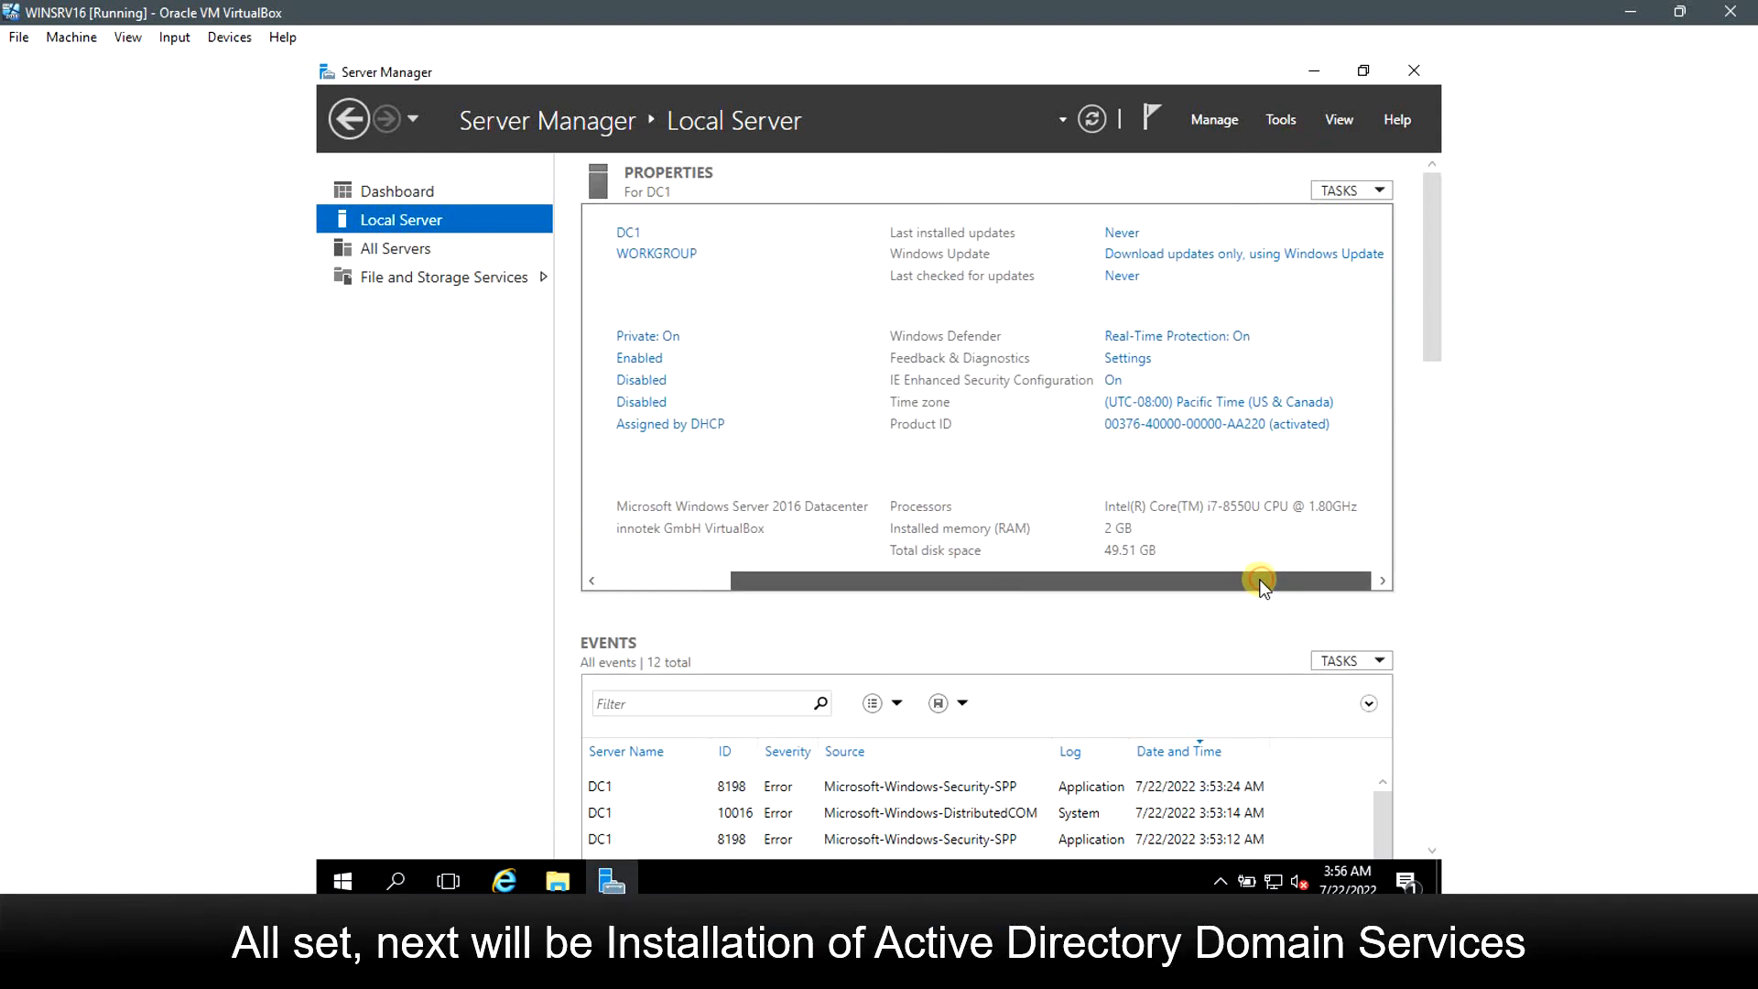
pyautogui.moveTo(1261, 580); pyautogui.dragTo(807, 579)
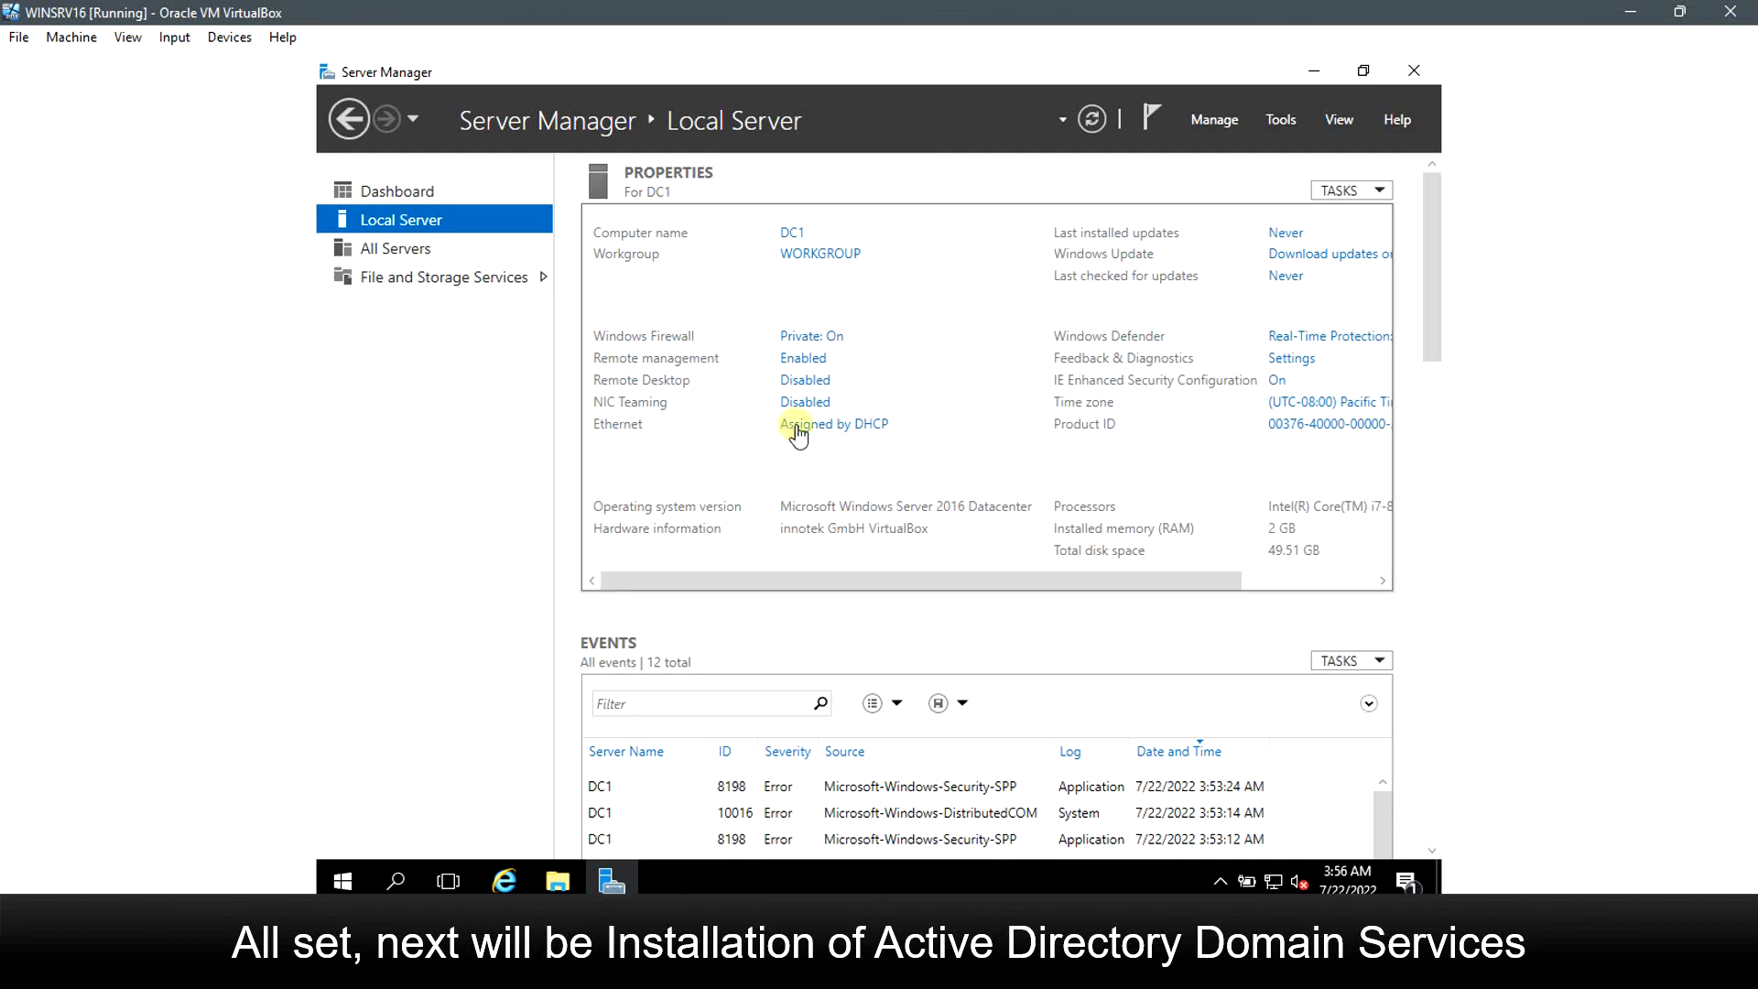